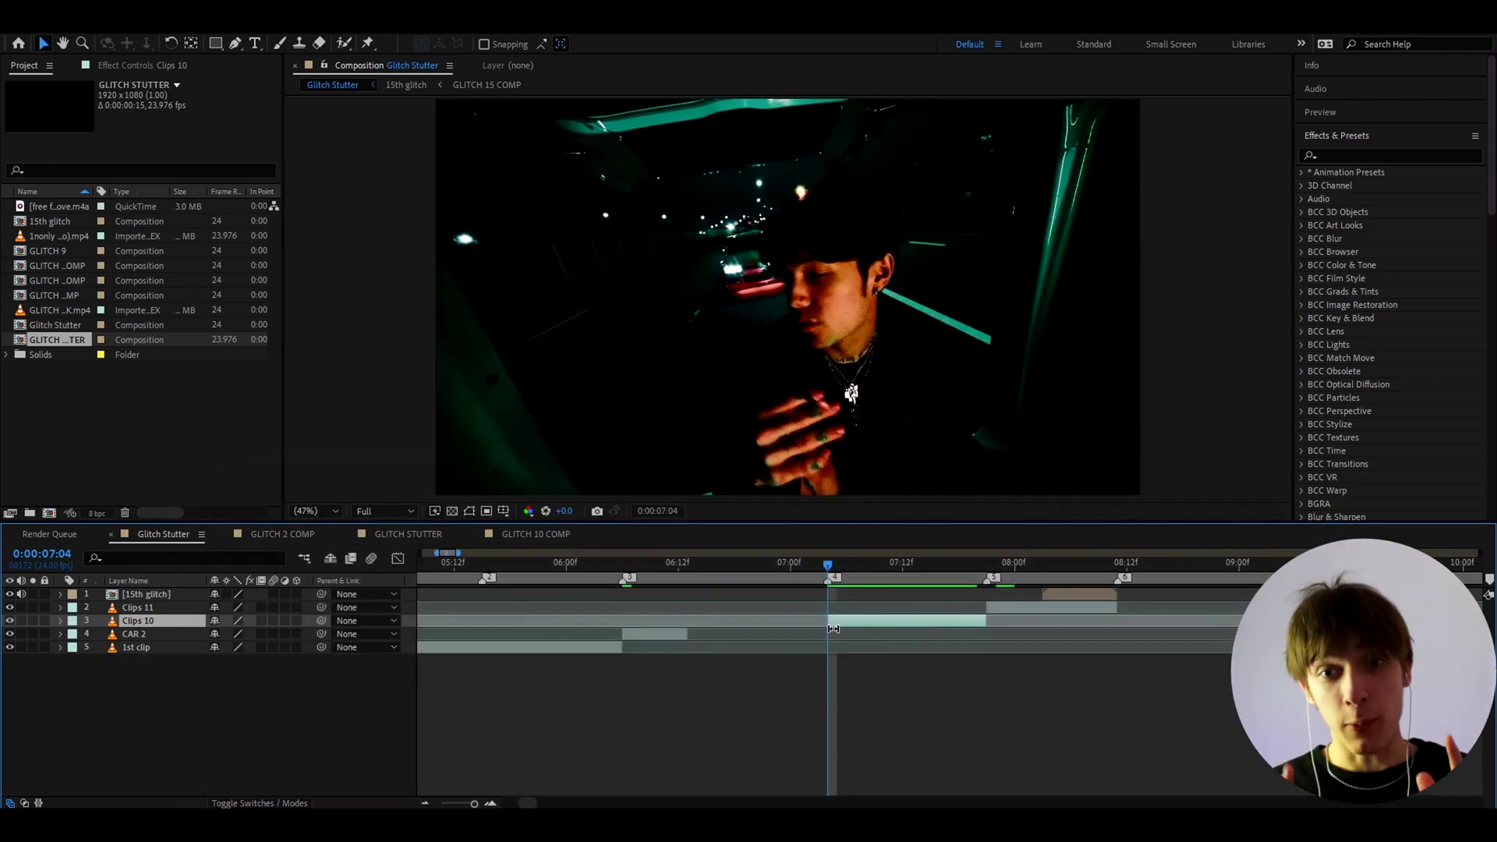
# Duplicate the Clips 10 layer with the playhead at its start, 0:00:07:04.
pyautogui.scroll(1, 842, 598)
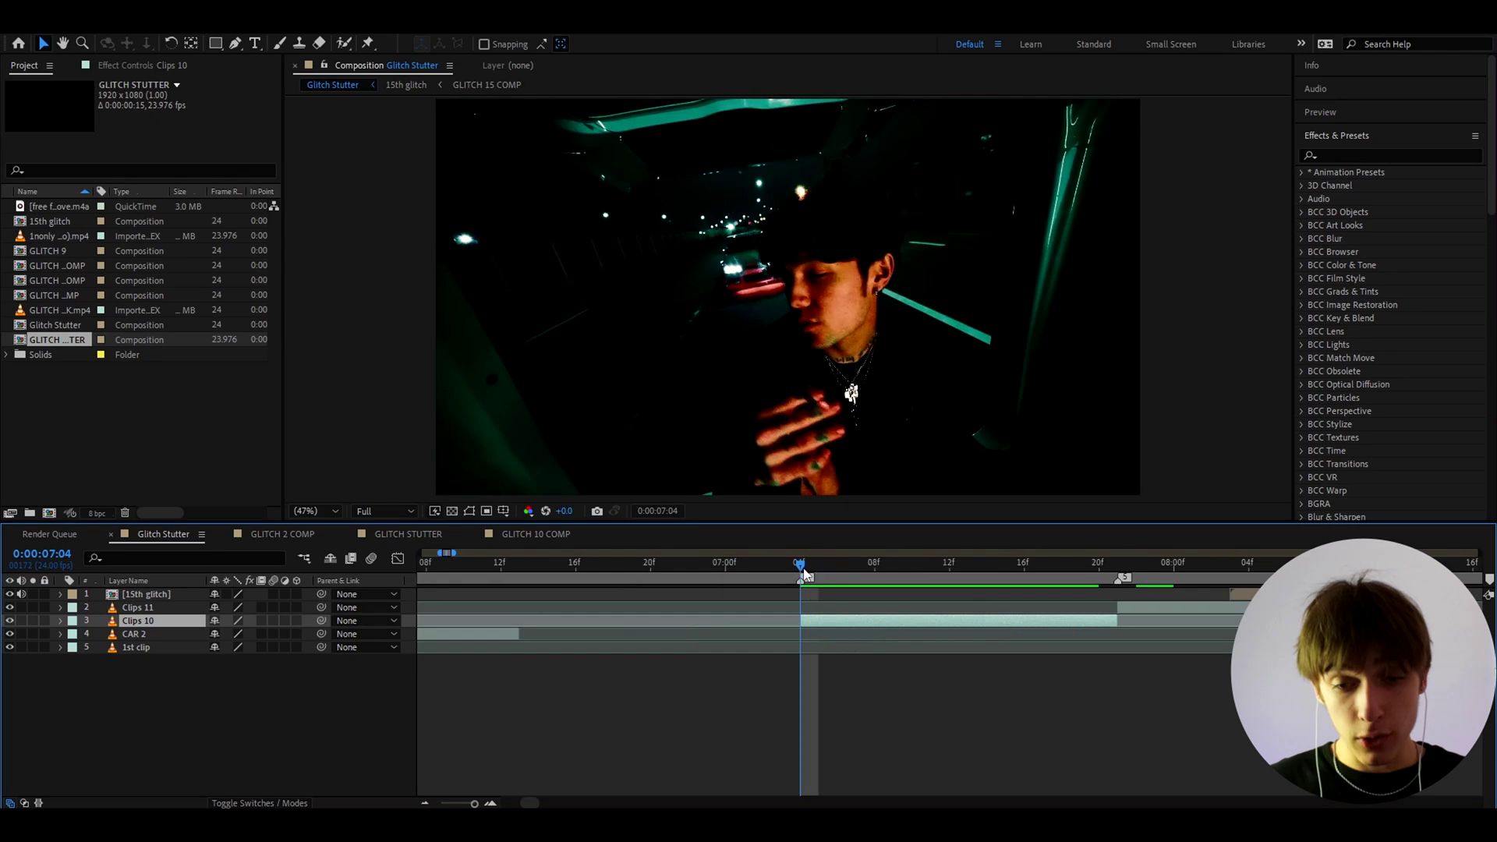
pyautogui.moveTo(805, 570)
pyautogui.mouseDown()
pyautogui.moveTo(884, 566)
pyautogui.moveTo(801, 569)
pyautogui.mouseUp()
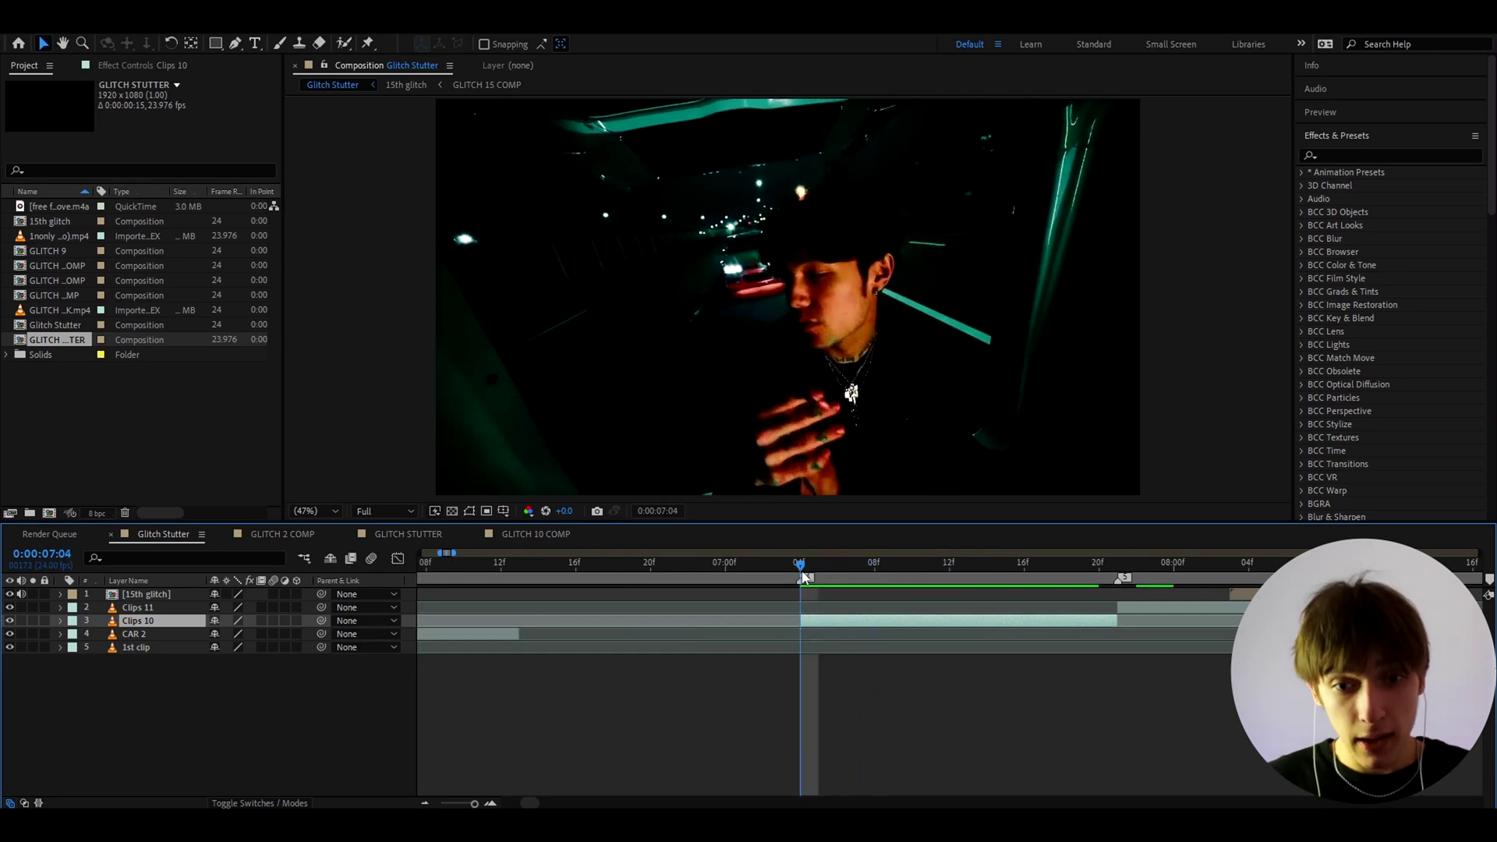
pyautogui.hotkey('ctrl', 'd')
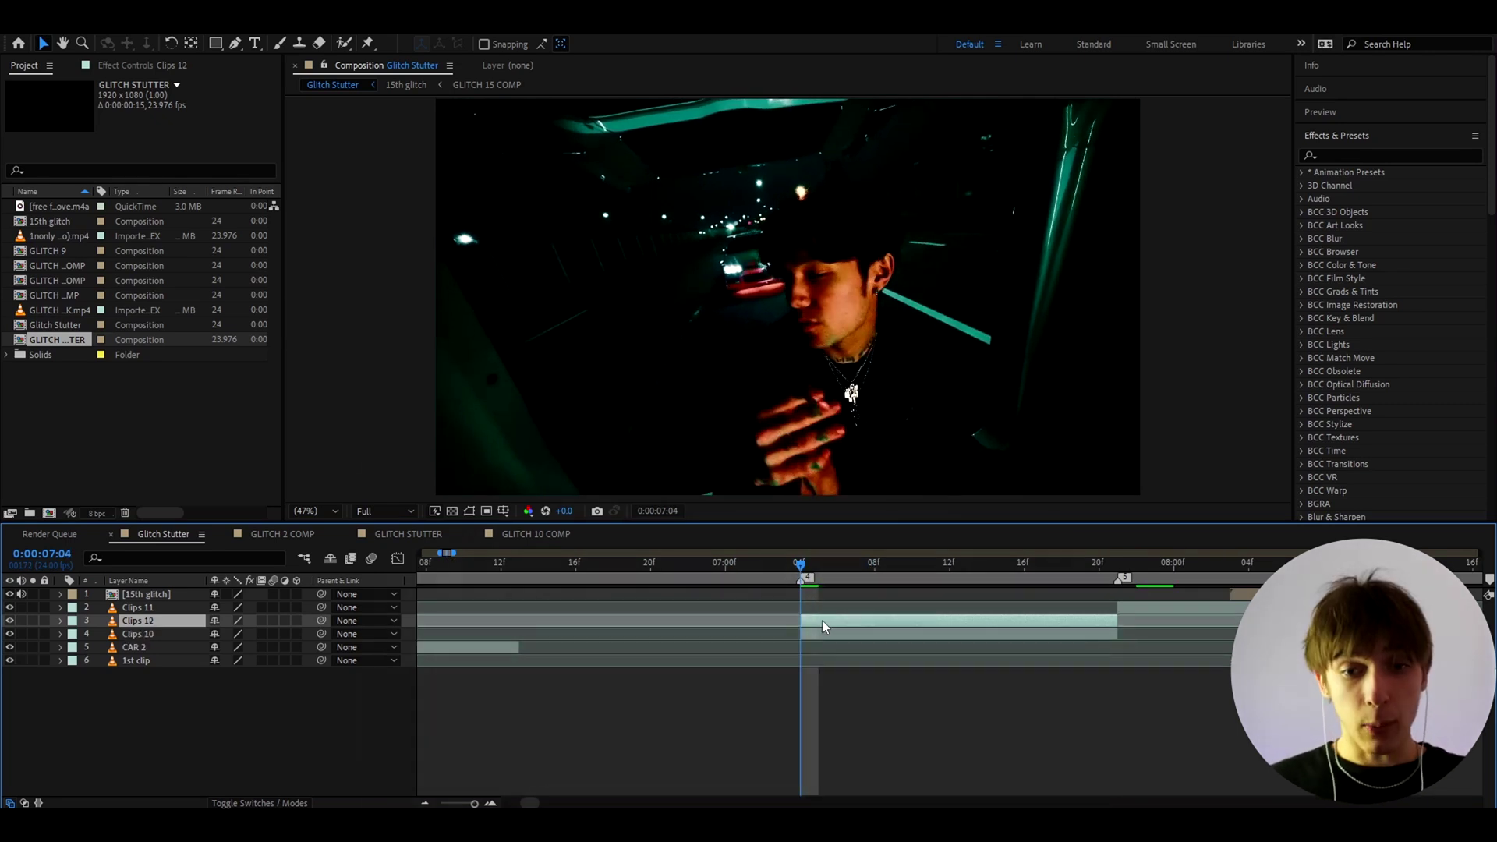
# Add an adjustment layer above the duplicated clip, trim its start to 0:00:07:04 and apply S_TVDamage to it.
pyautogui.hotkey('ctrl', 'alt', 'y')
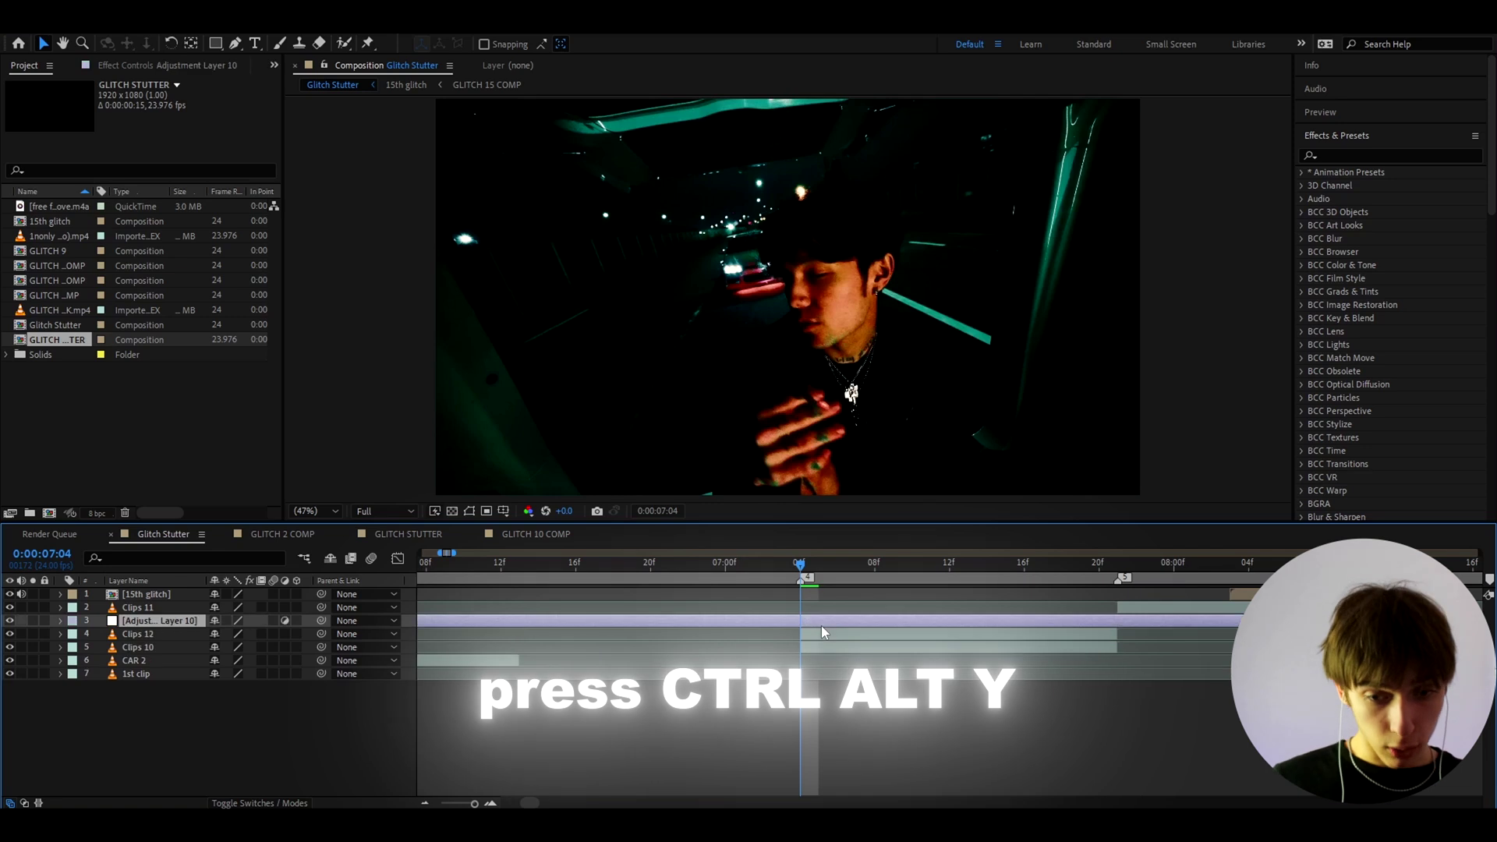
pyautogui.hotkey('alt', '[')
pyautogui.hotkey('ctrl', 'space')
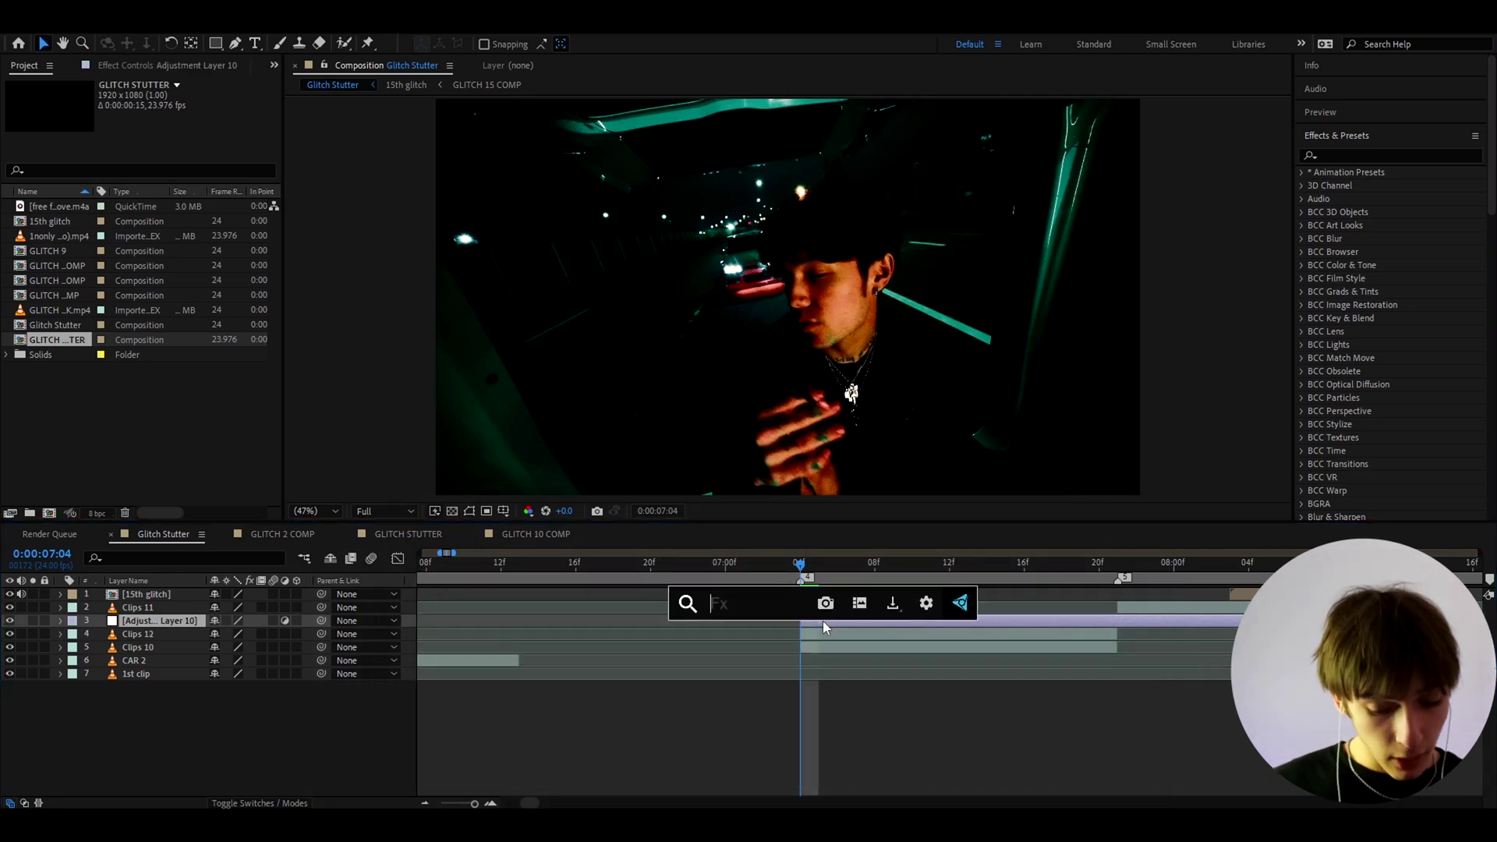
pyautogui.write('s_tv')
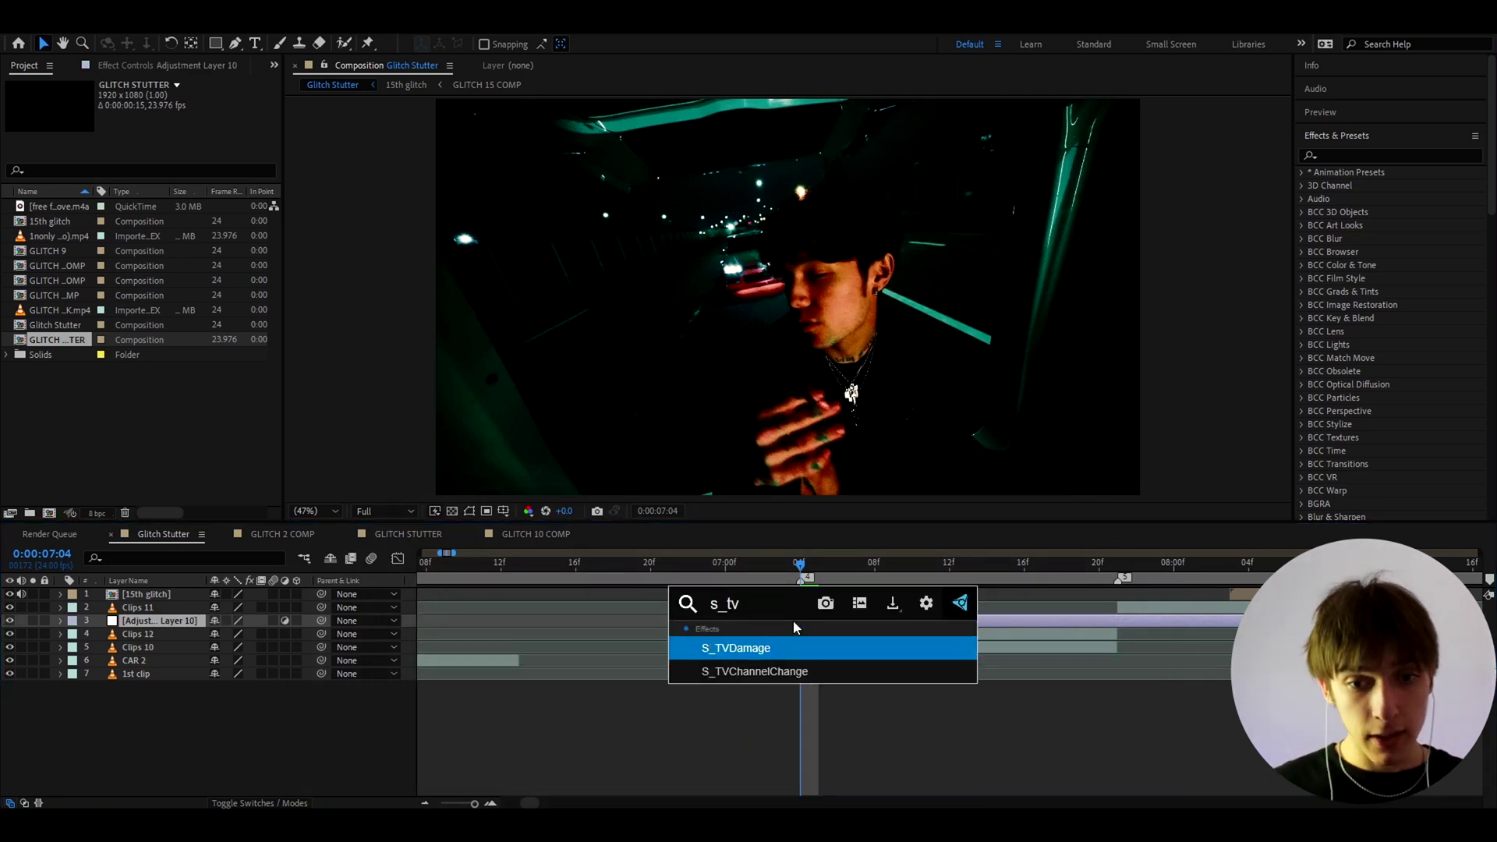
pyautogui.click(748, 647)
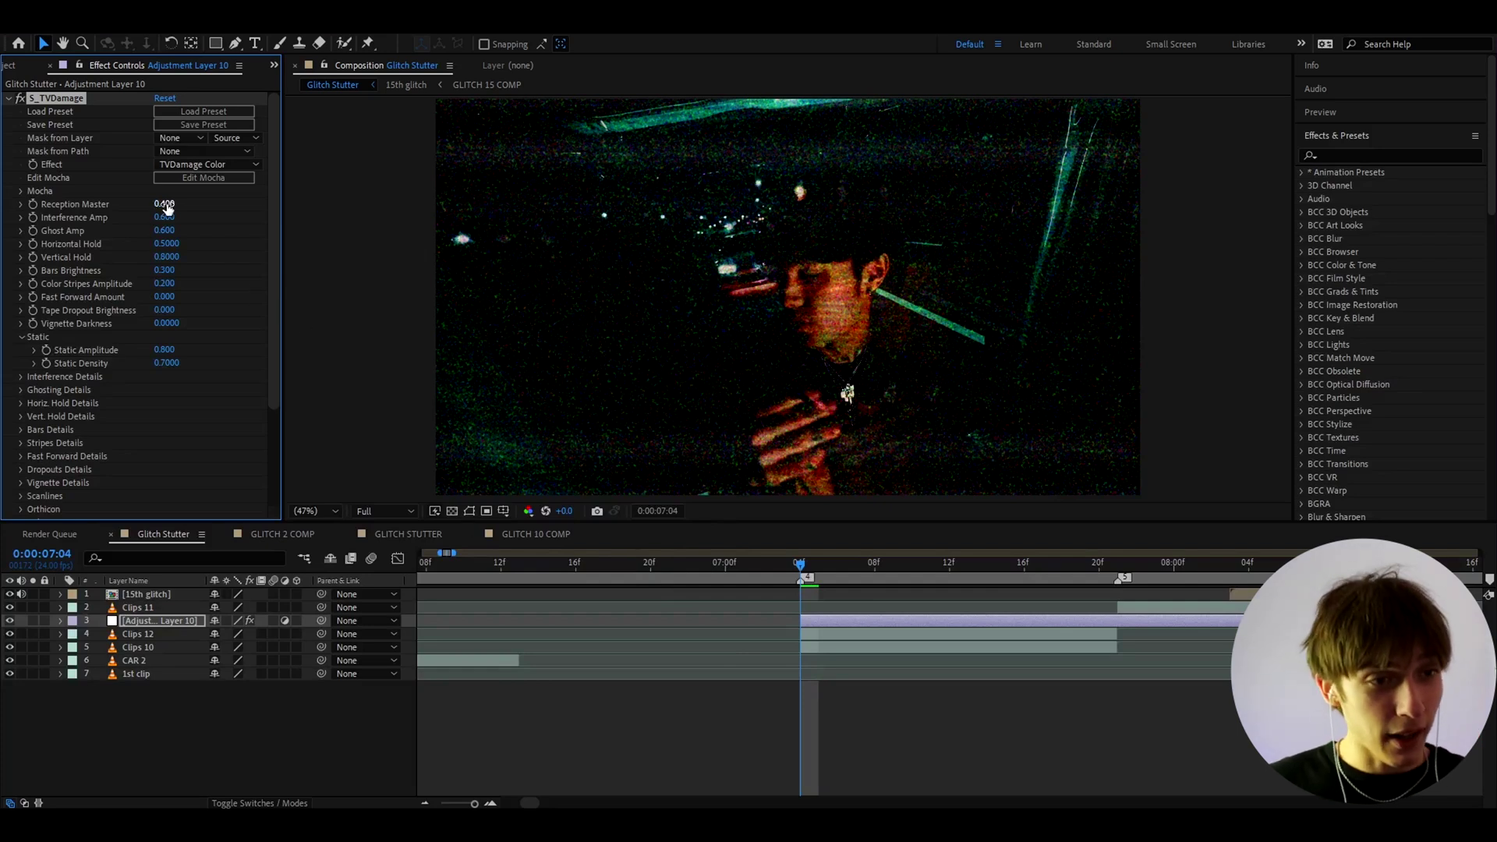
# Set the S_TVDamage Reception Master to 0 and Fast Forward Amount to 2.720.
pyautogui.moveTo(167, 206); pyautogui.dragTo(3, 205)
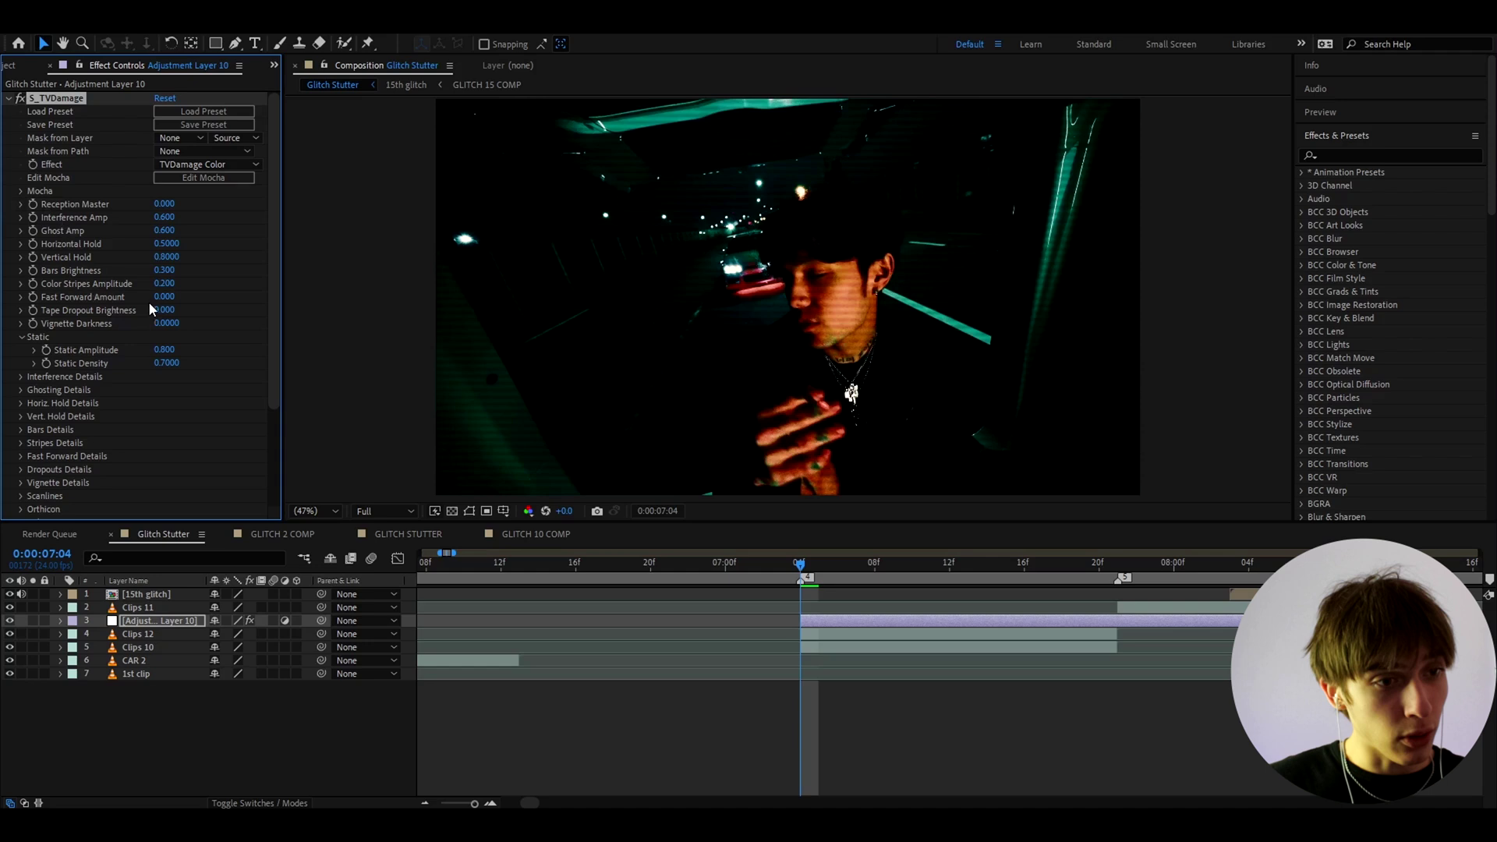
pyautogui.moveTo(164, 296); pyautogui.dragTo(377, 297)
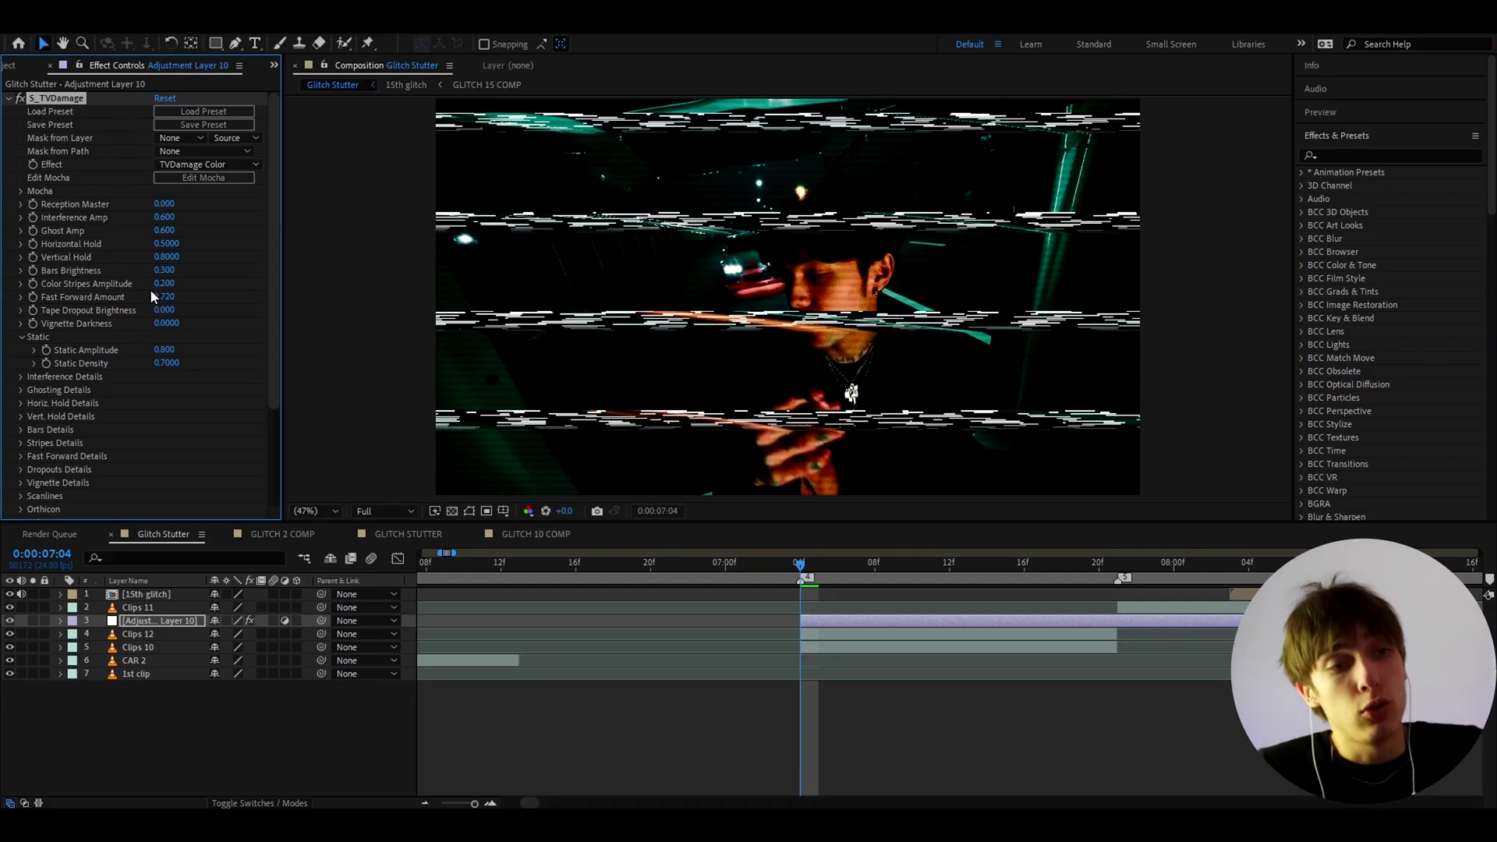
pyautogui.moveTo(152, 293); pyautogui.dragTo(1335, 337)
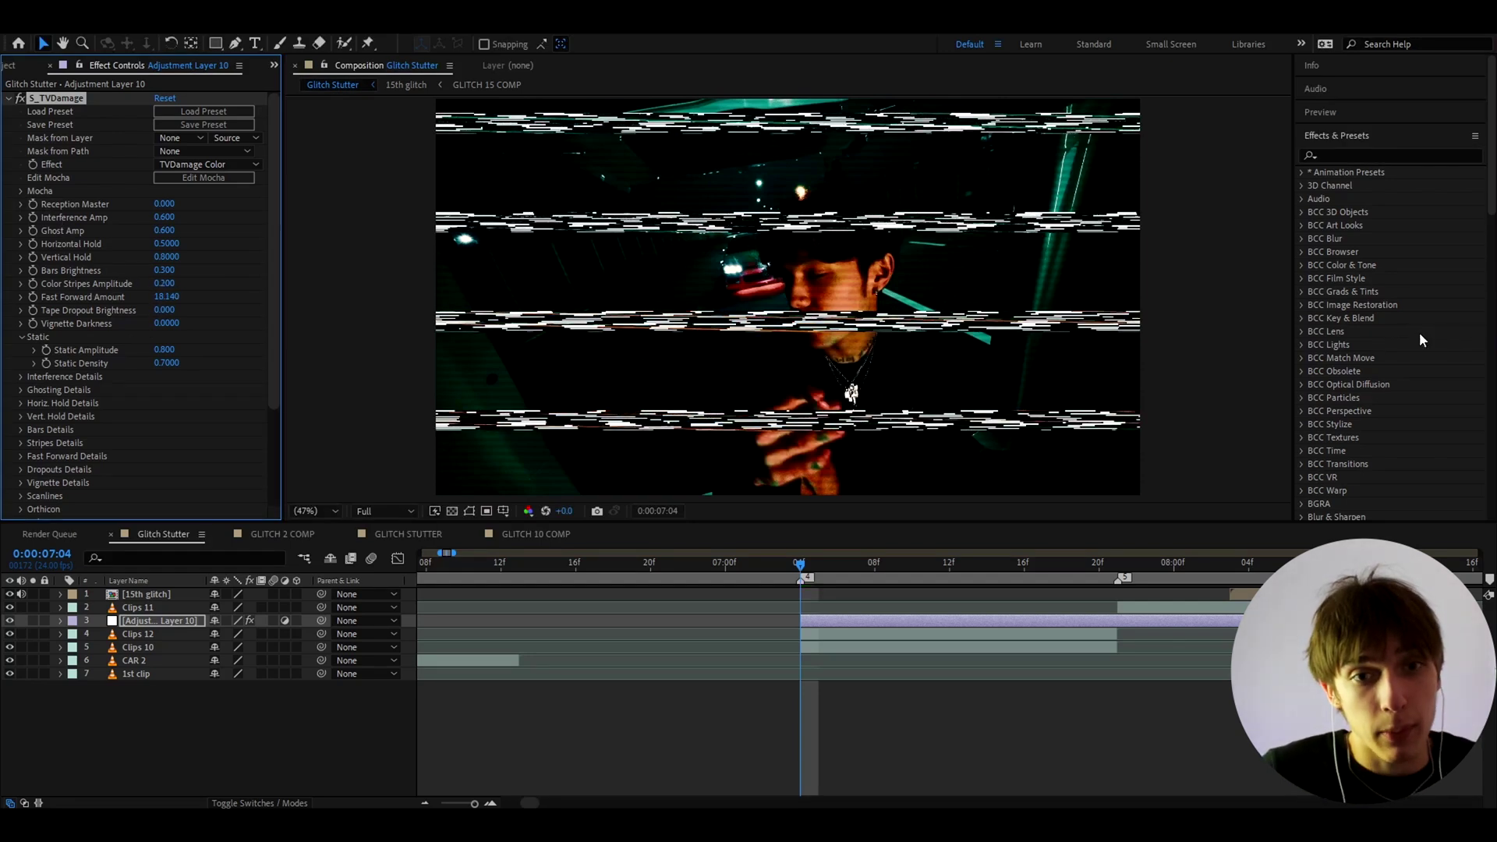
pyautogui.hotkey('ctrl', 'z')
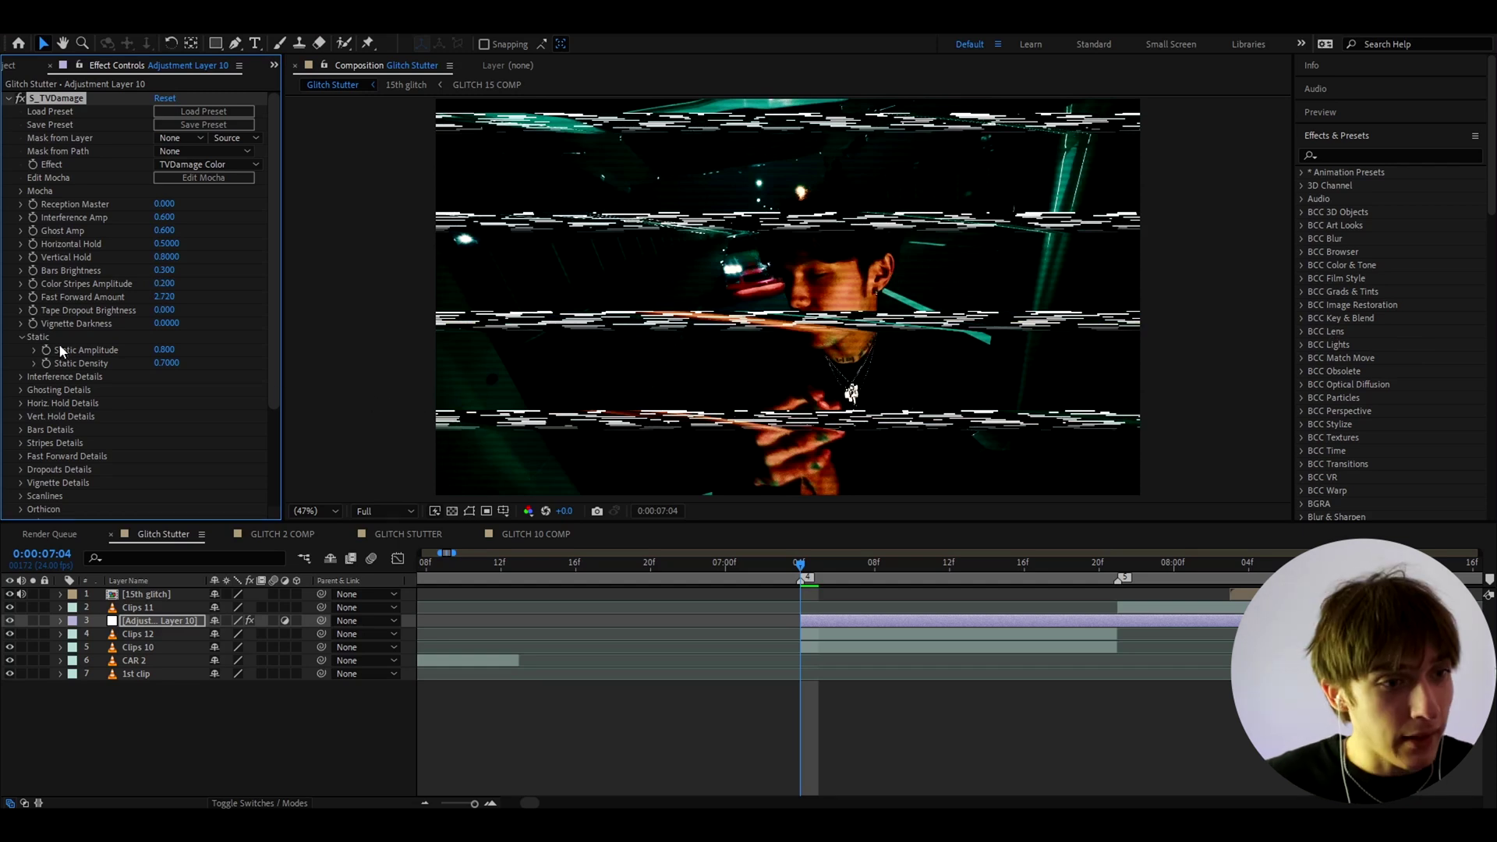
# In the Fast Forward Details, set Band Frequency to 0.7, Band Shift to 0.530 and Band Height to 0.13.
pyautogui.click(19, 456)
pyautogui.scroll(-1, 143, 427)
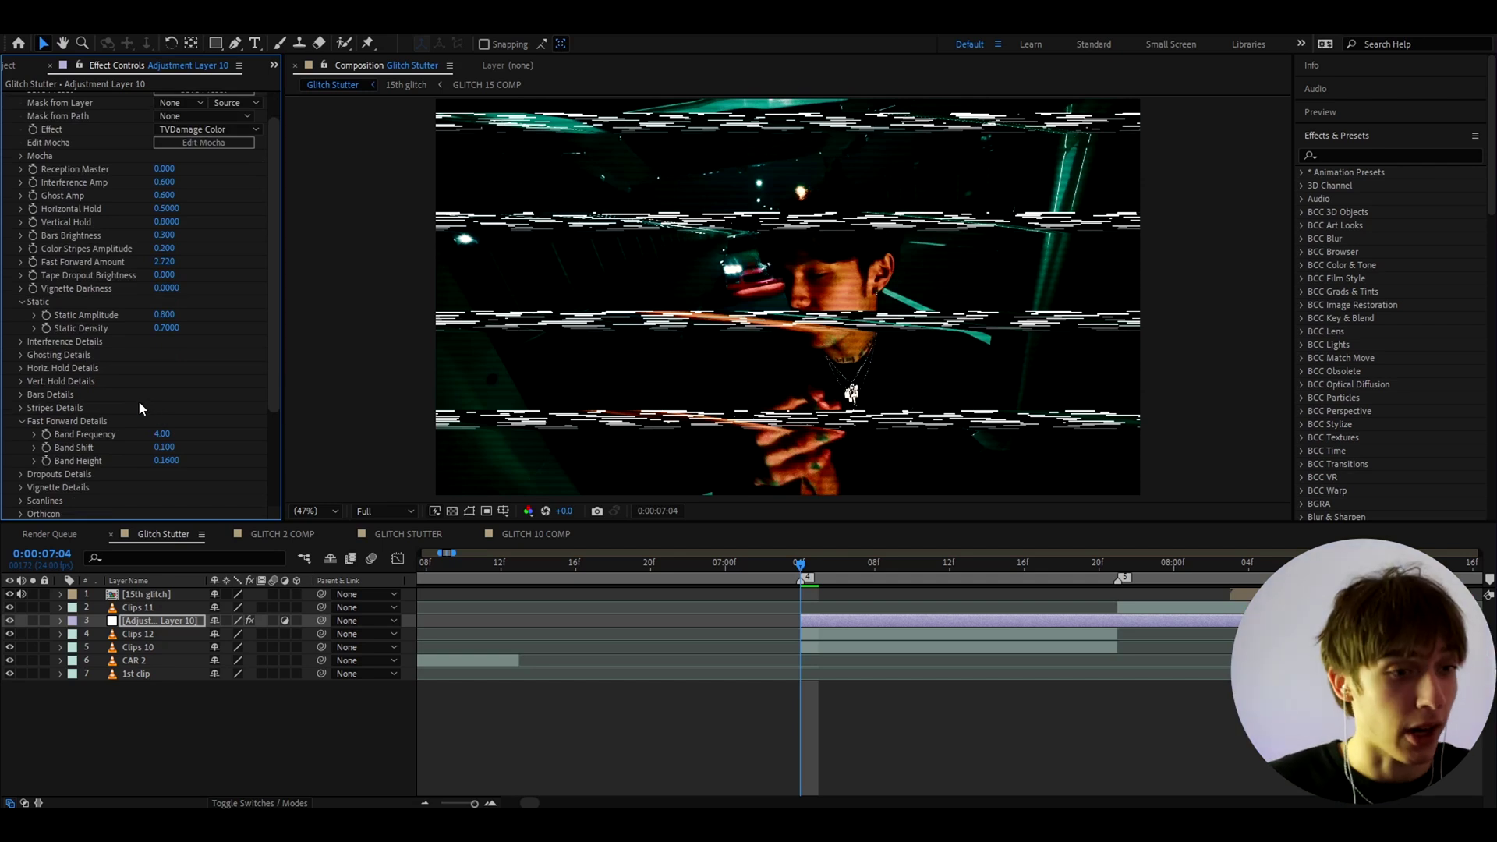
pyautogui.click(167, 435)
pyautogui.write('0.7')
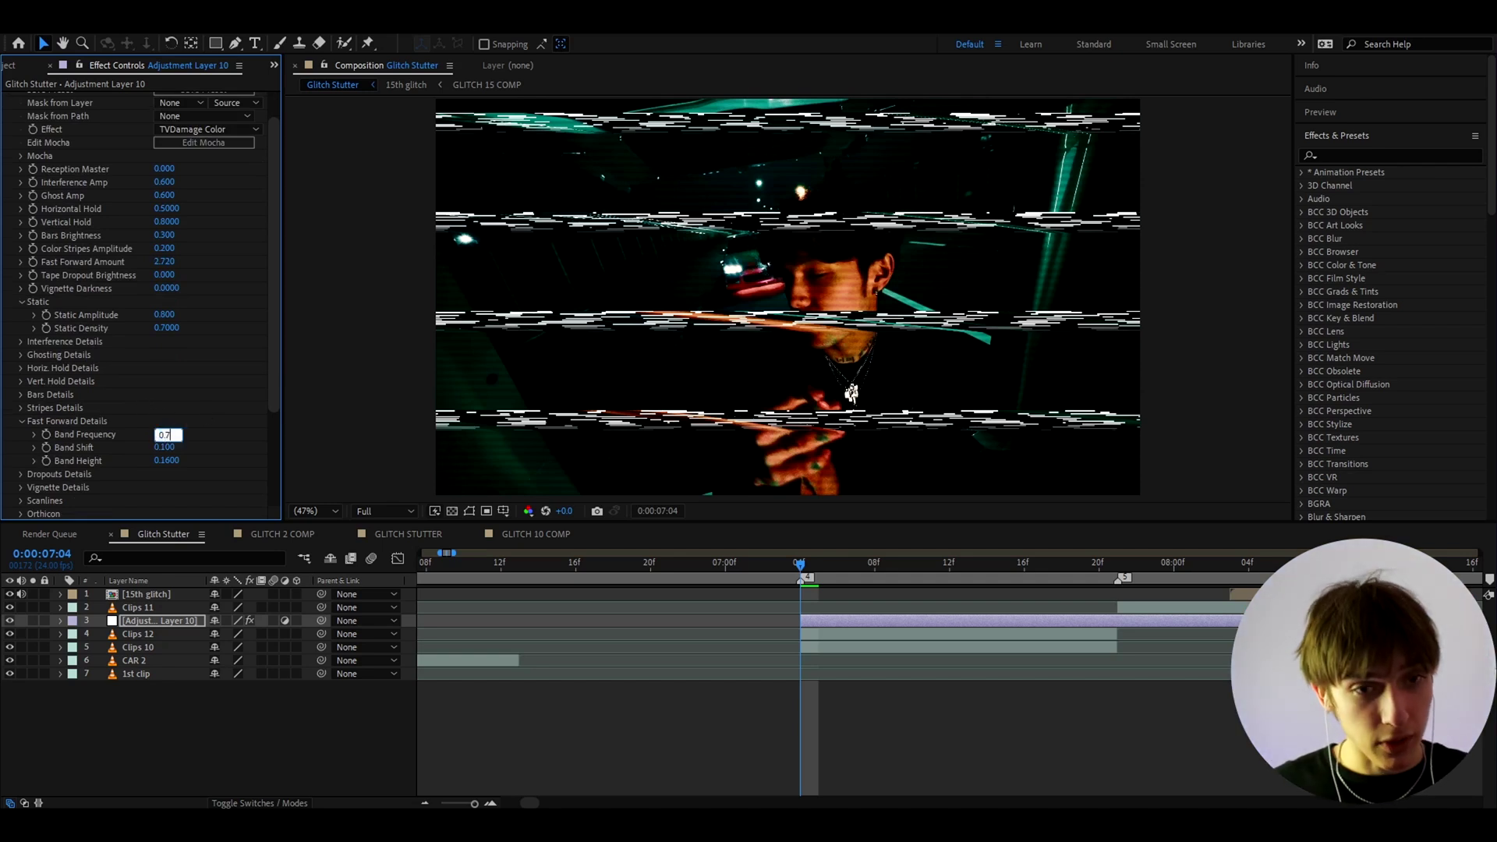
pyautogui.press('Return')
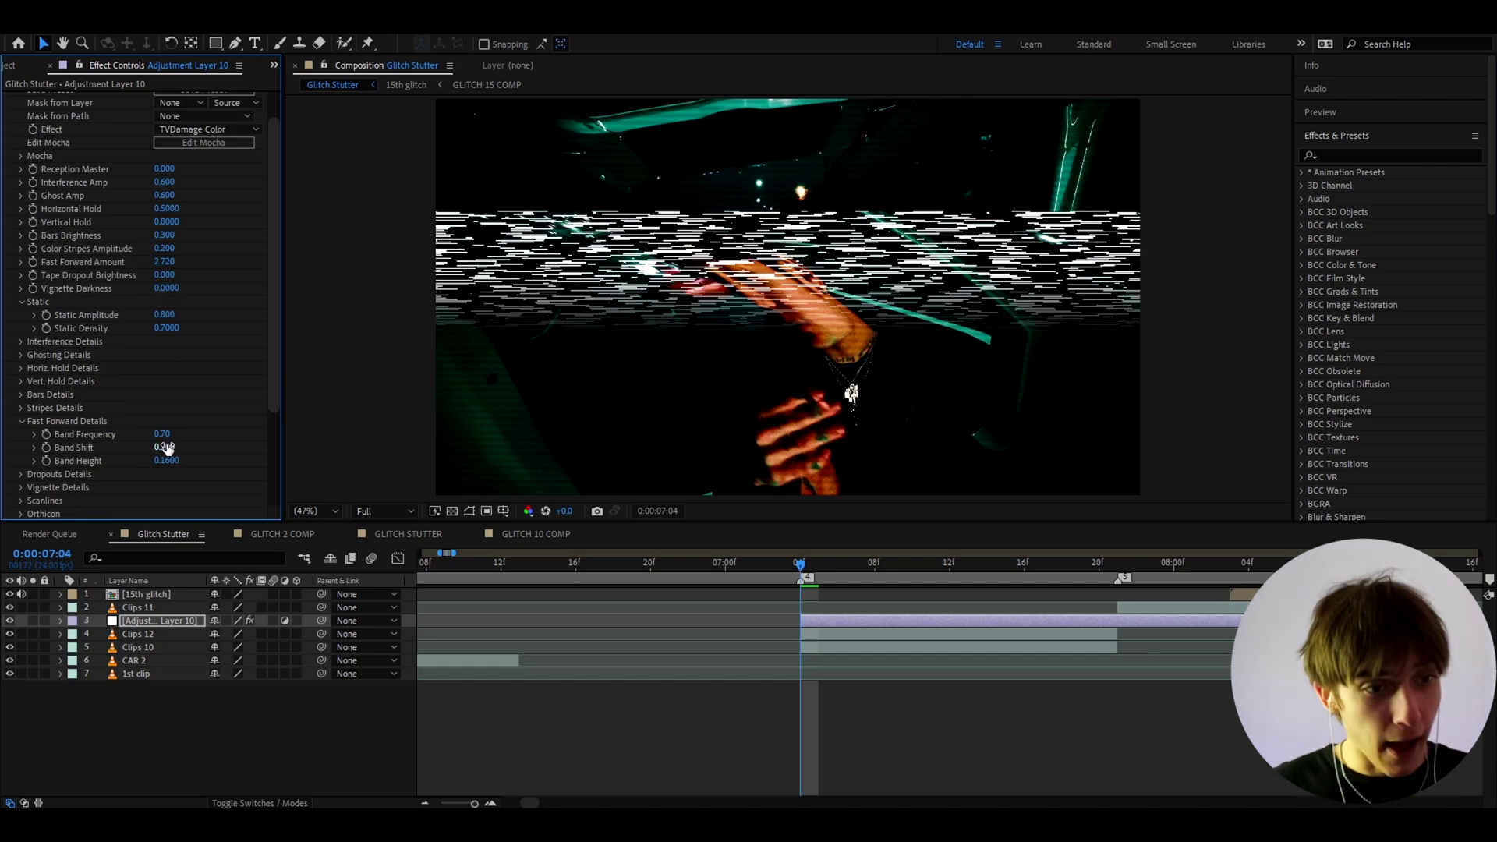
pyautogui.moveTo(164, 446); pyautogui.dragTo(201, 443)
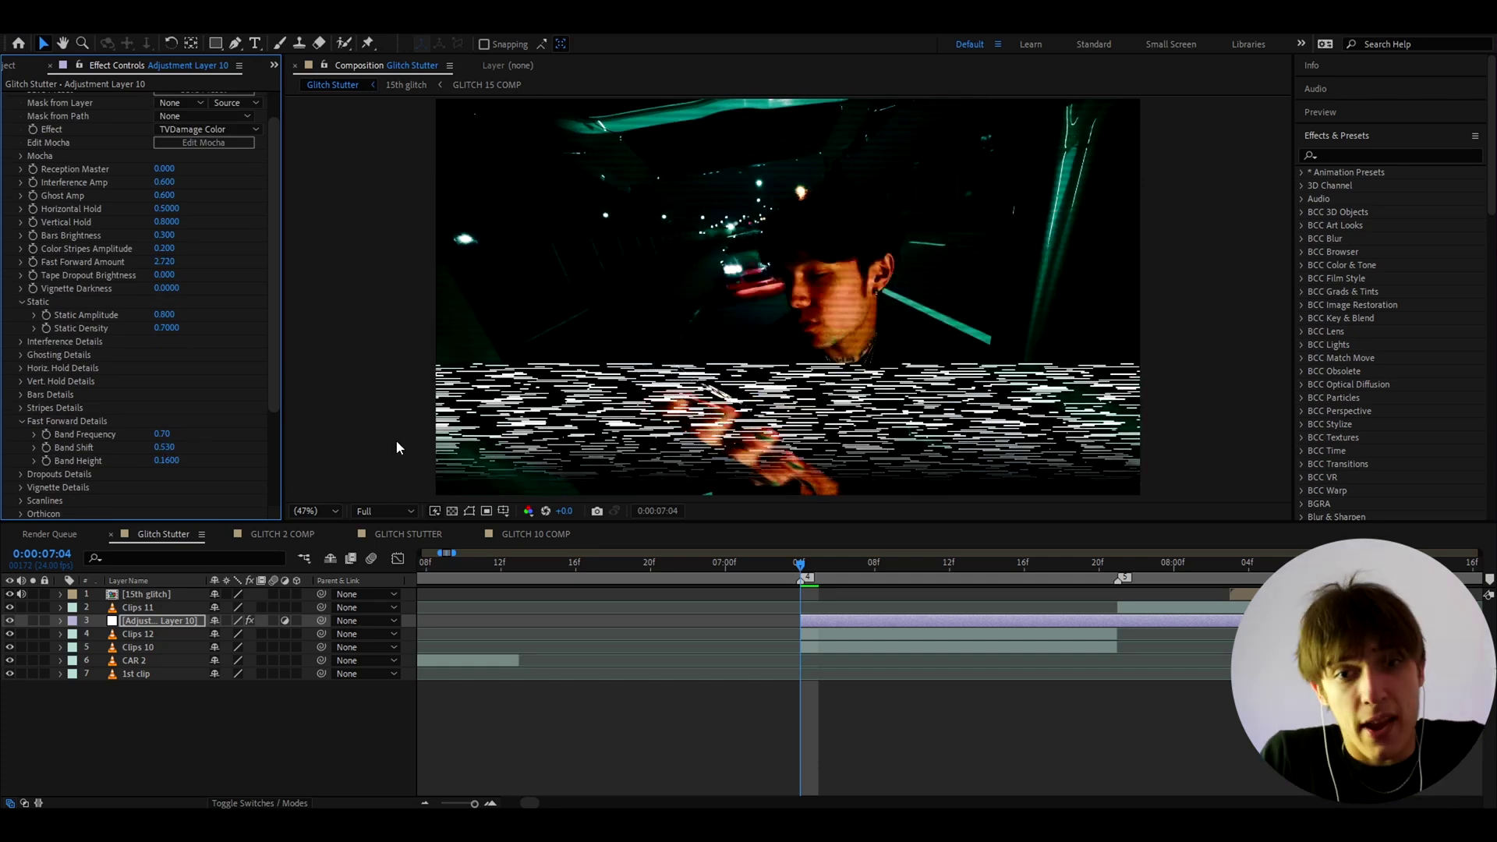
pyautogui.click(167, 460)
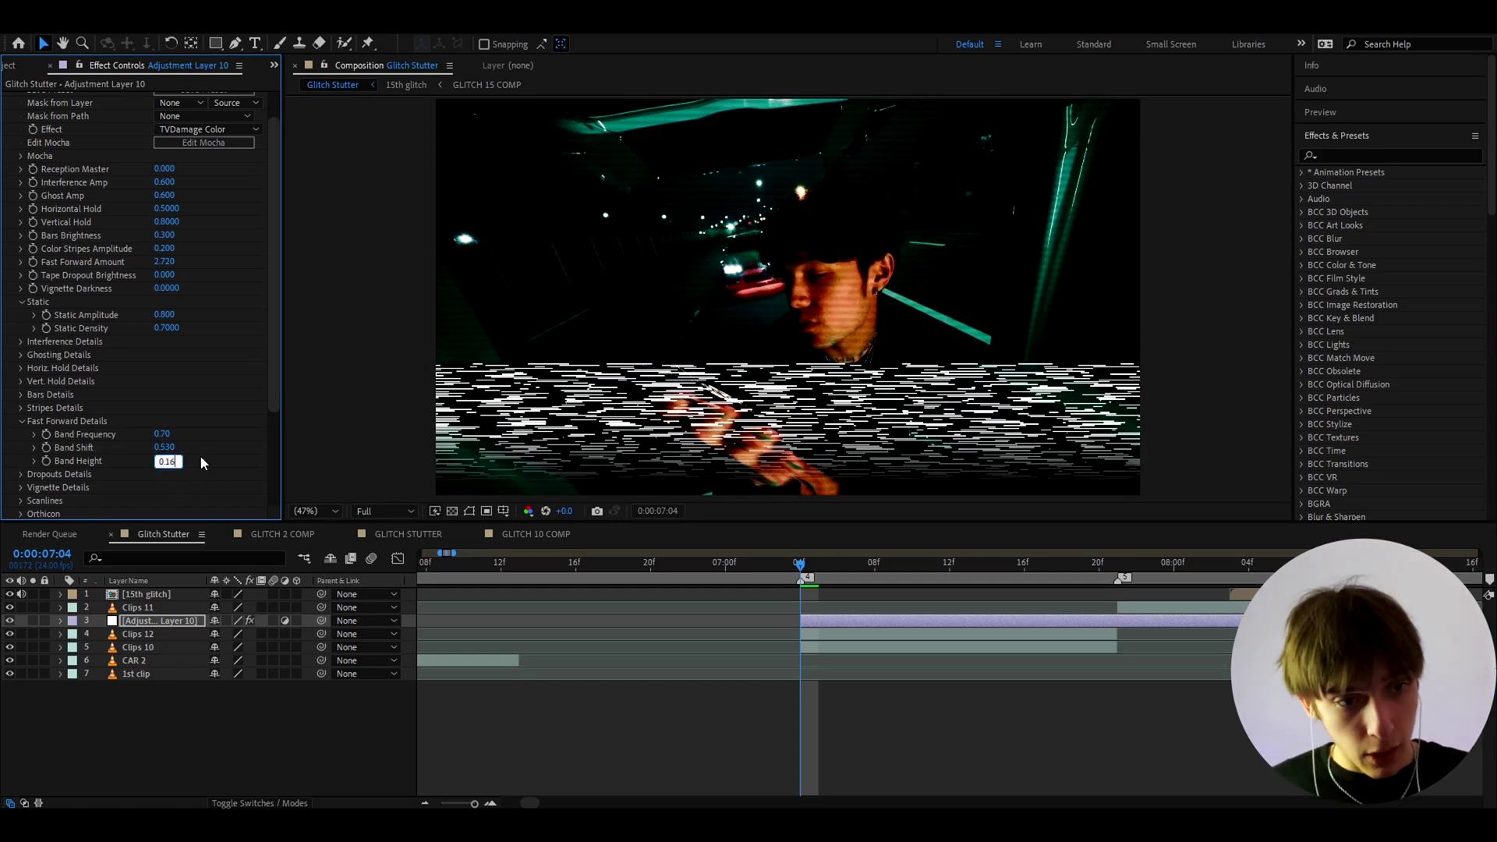
pyautogui.press('Return')
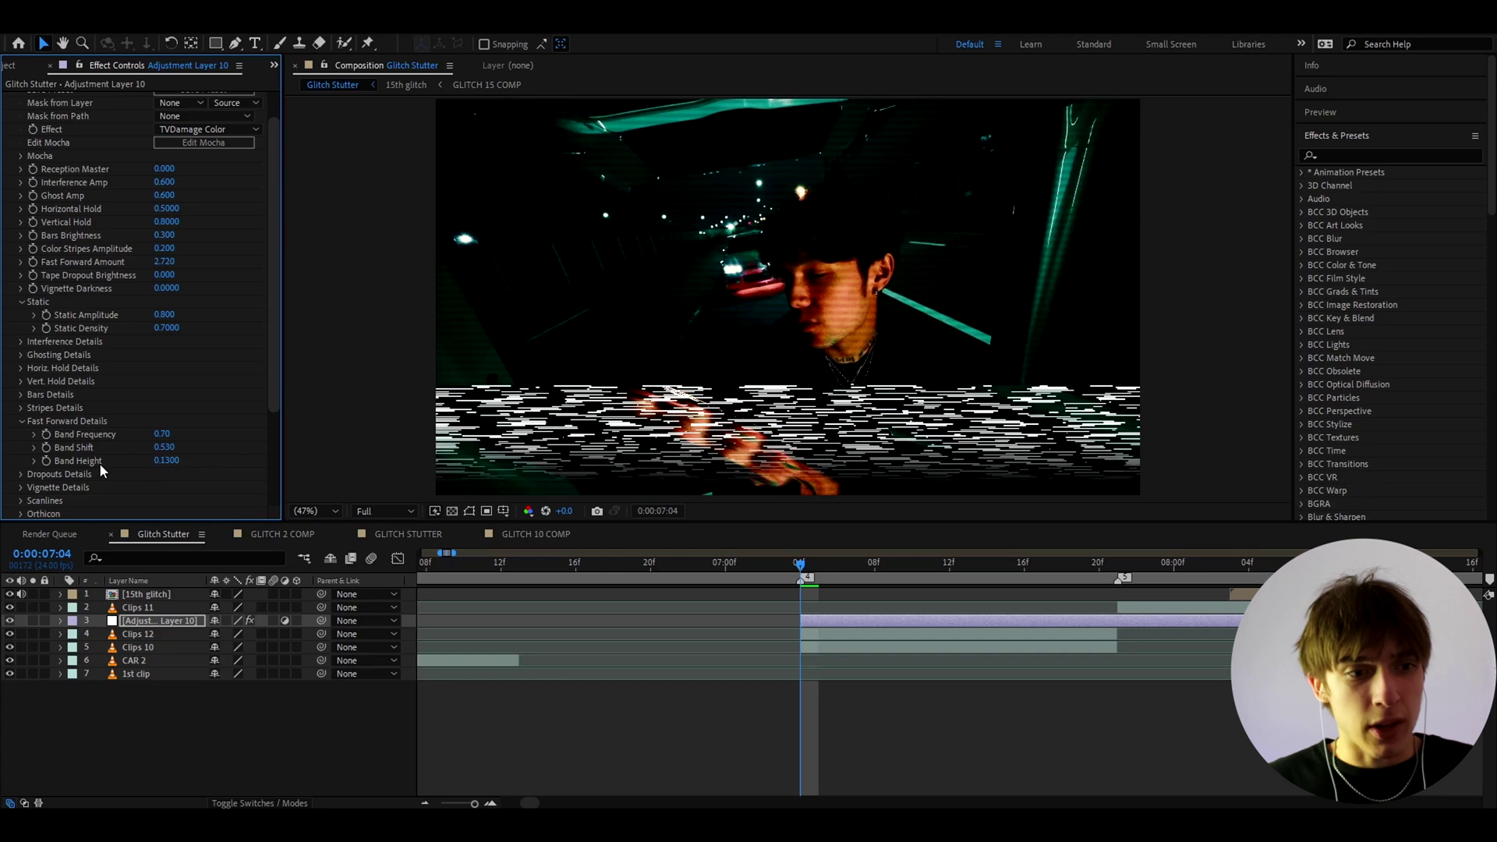
# Keyframe Band Shift at 0:00:07:04 and add a second keyframe with the same value at 0:00:07:05.
pyautogui.click(46, 446)
pyautogui.scroll(1, 803, 627)
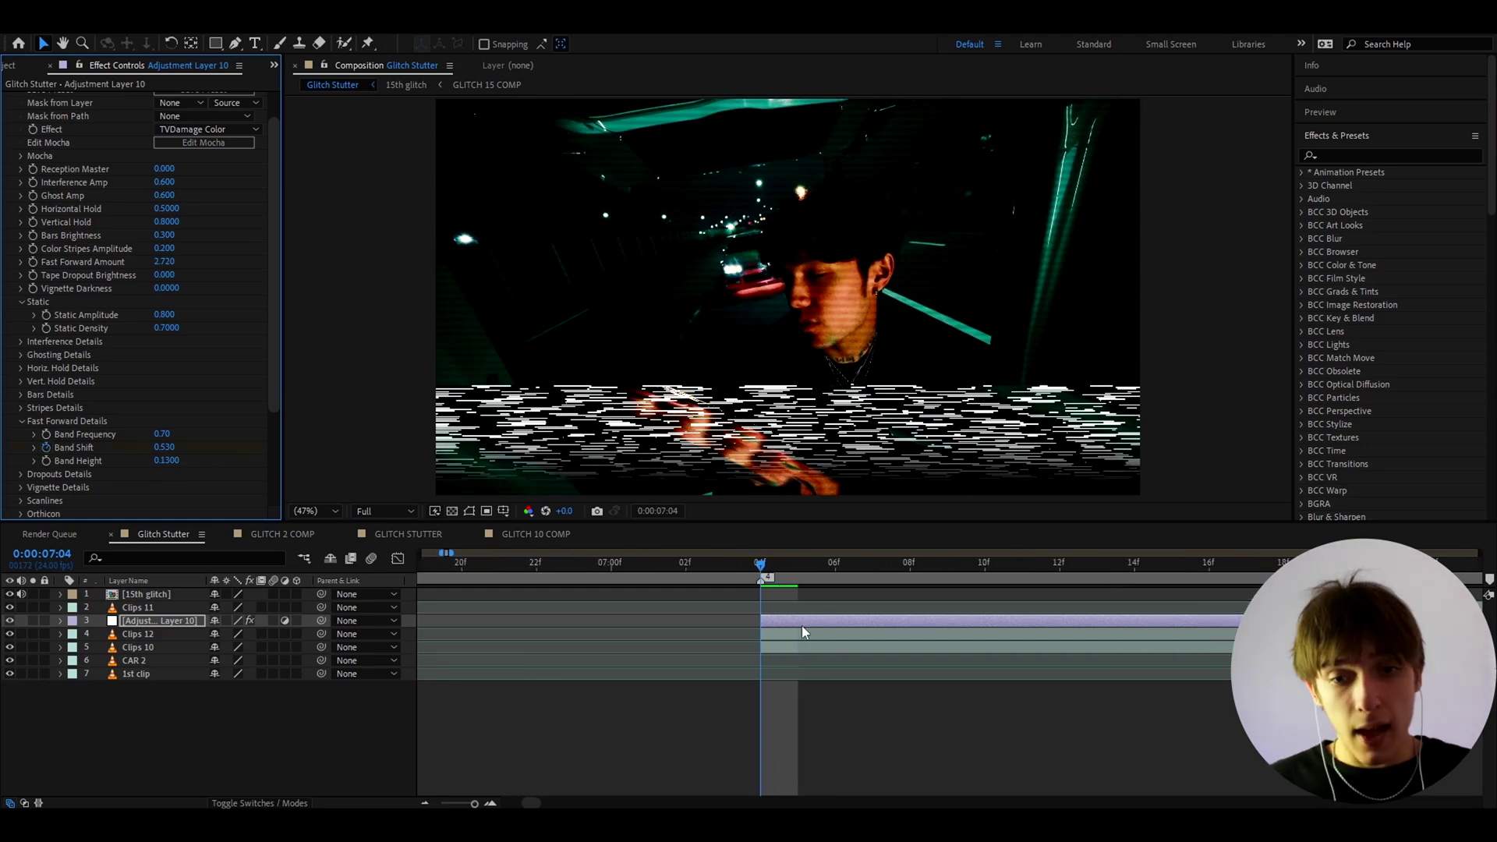
pyautogui.click(799, 568)
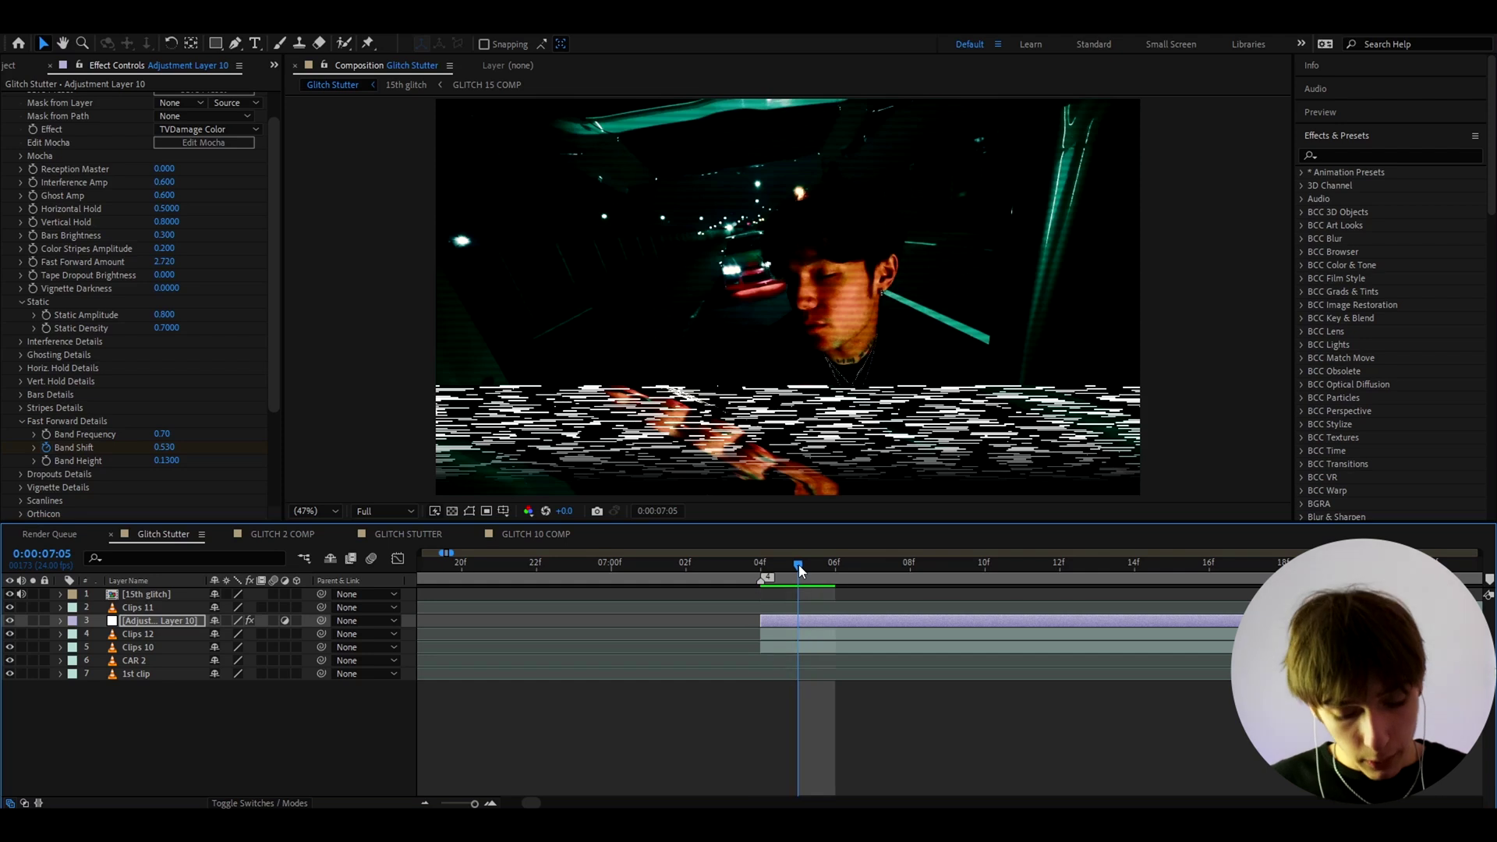
pyautogui.click(794, 624)
pyautogui.press('u')
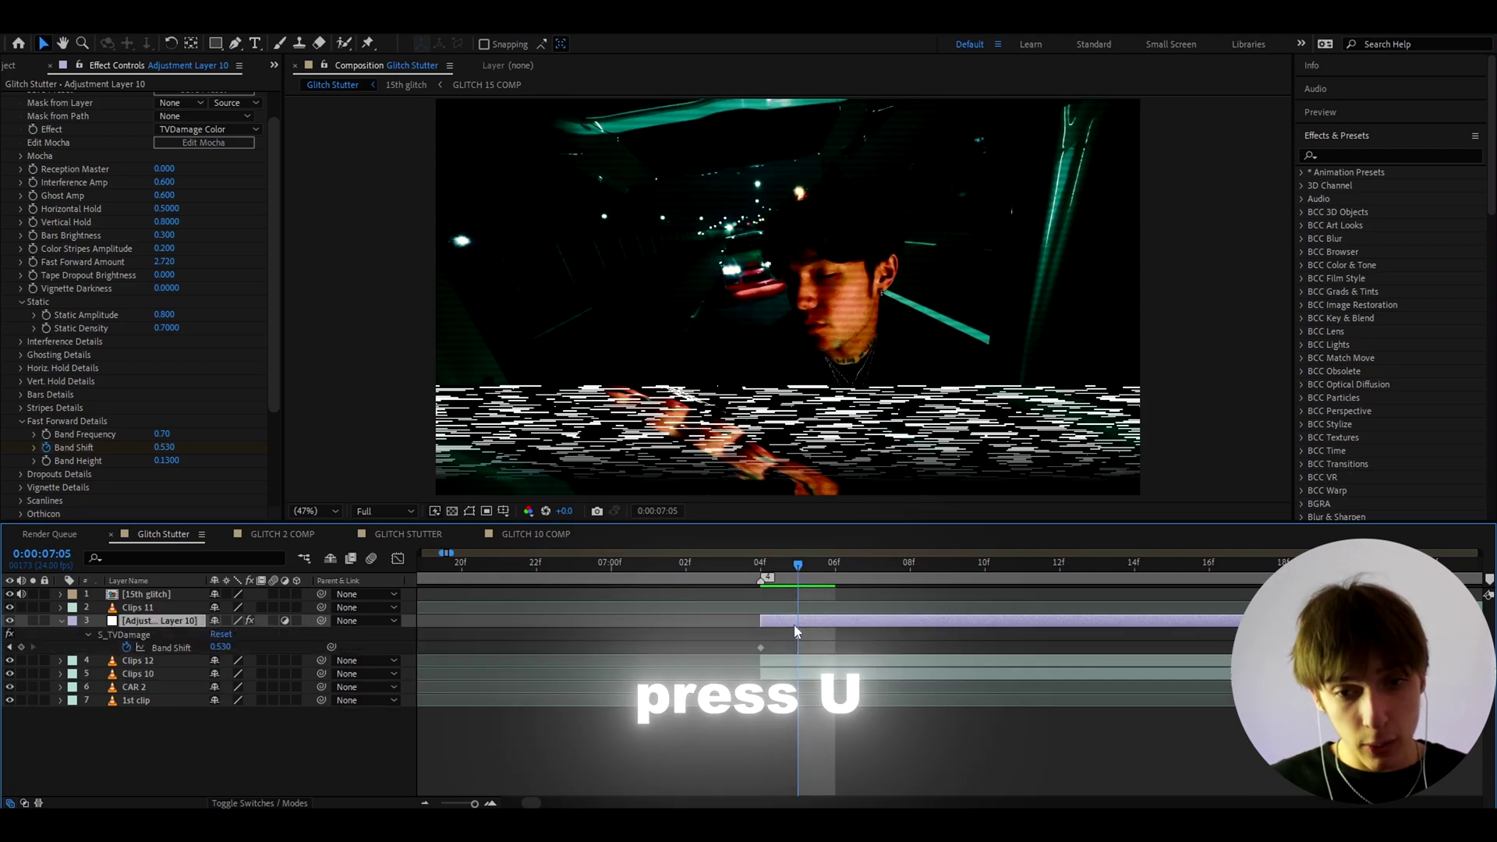
pyautogui.click(21, 647)
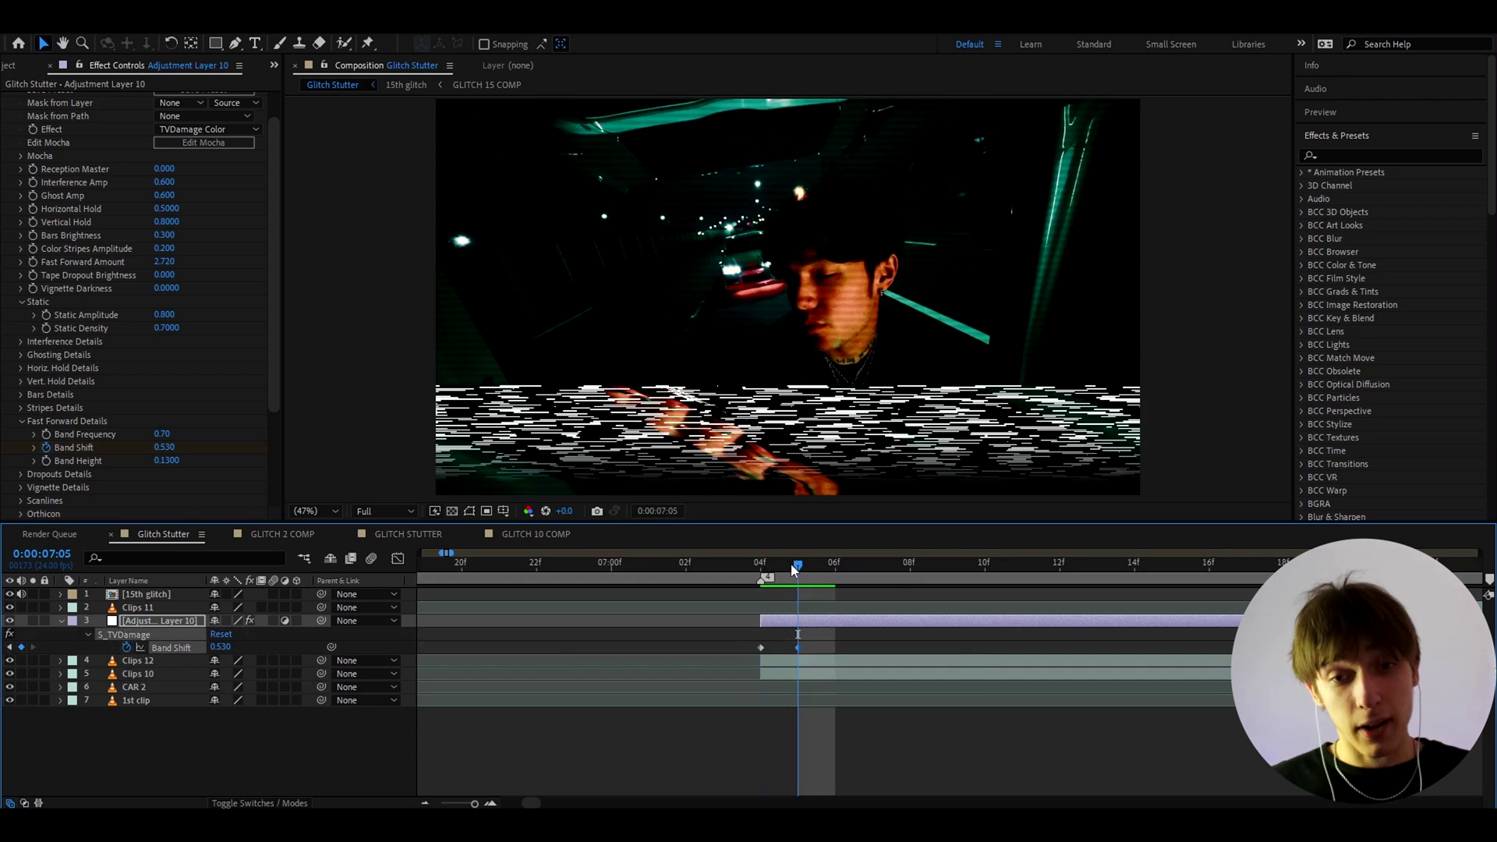
# Keyframe Band Shift to 1.370 at 0:00:07:06 and hold that value with another keyframe at 0:00:07:07.
pyautogui.press('pagedown')
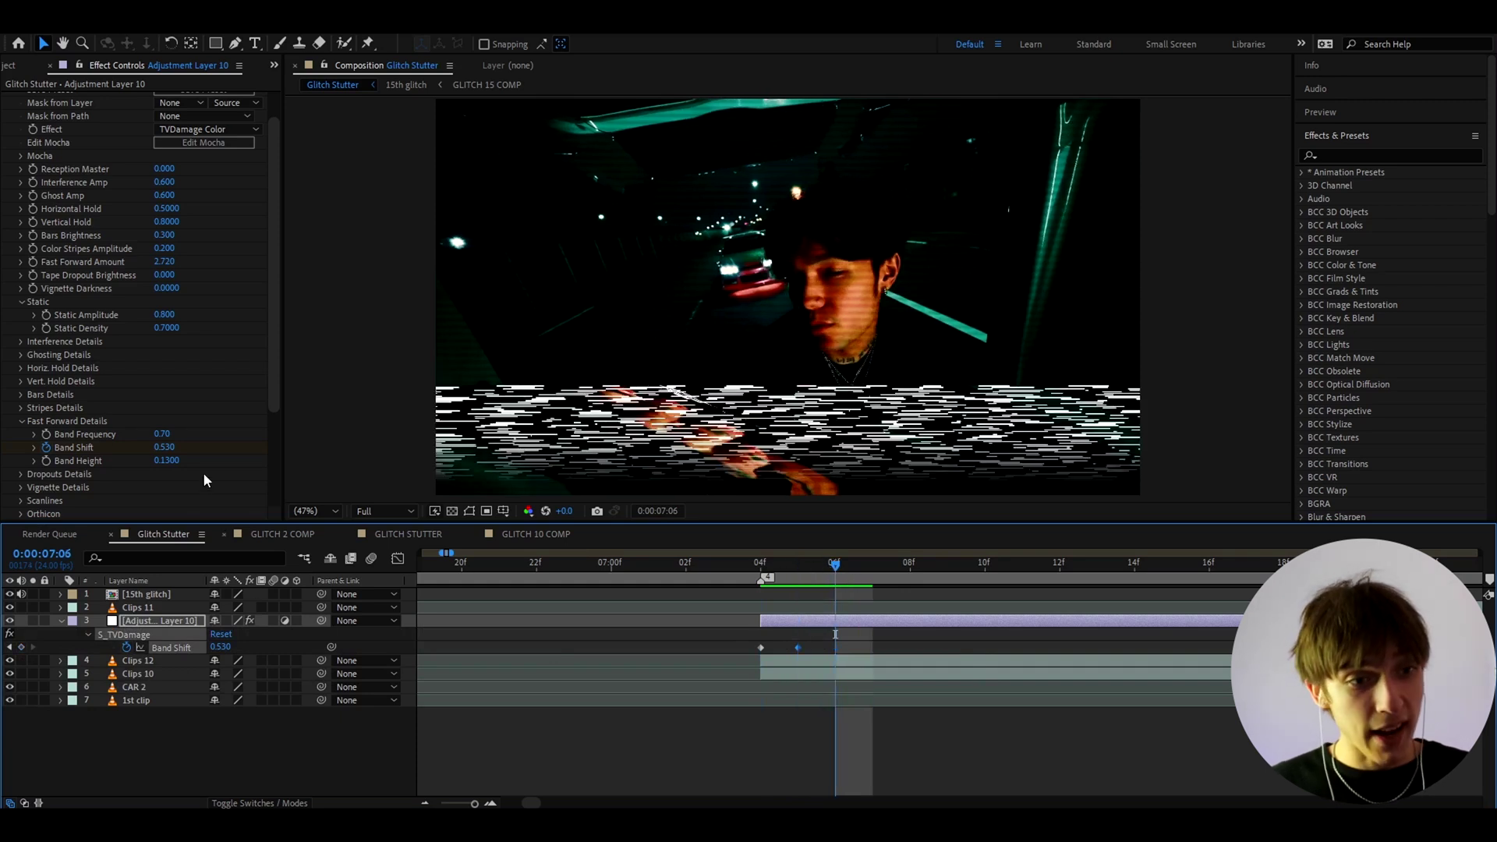
pyautogui.moveTo(166, 450); pyautogui.dragTo(221, 444)
pyautogui.click(837, 569)
pyautogui.press('pagedown')
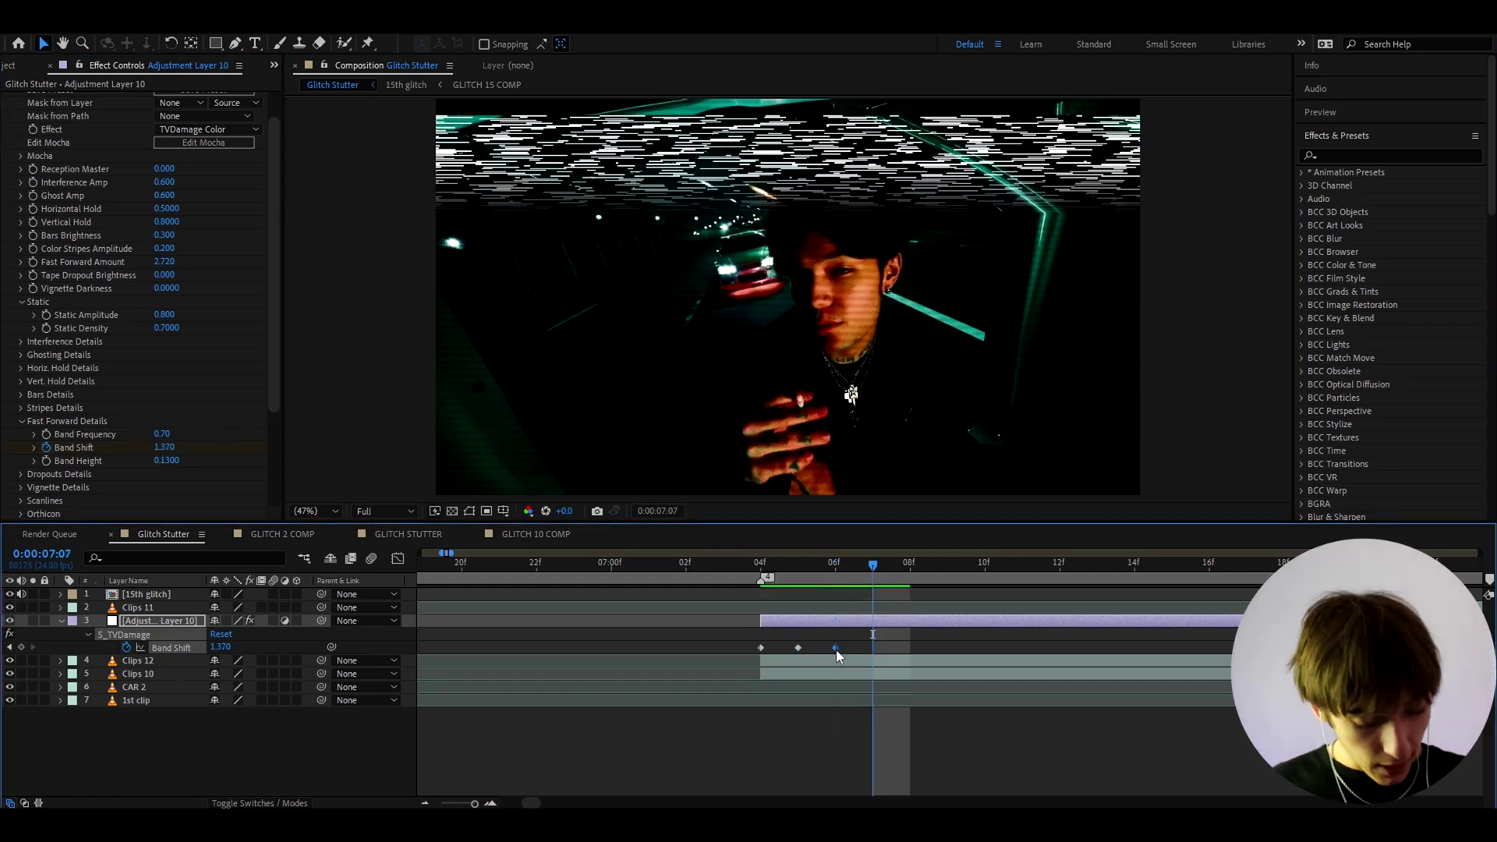
pyautogui.click(21, 647)
# Copy the four Band Shift keyframes and paste them repeatedly from 0:00:07:08 across the length of the clip.
pyautogui.moveTo(742, 639); pyautogui.dragTo(903, 657)
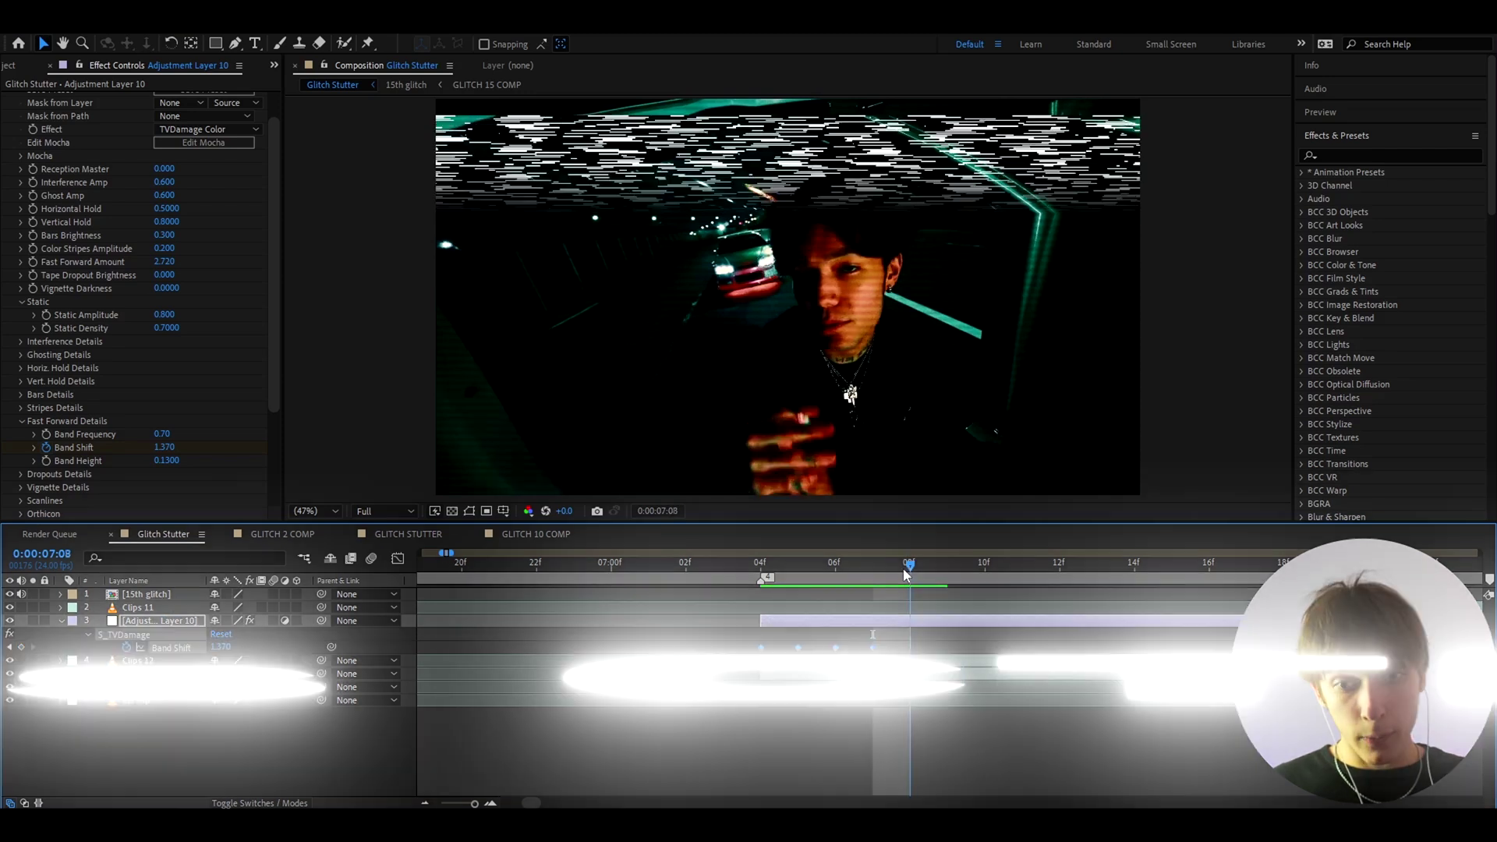
pyautogui.click(912, 578)
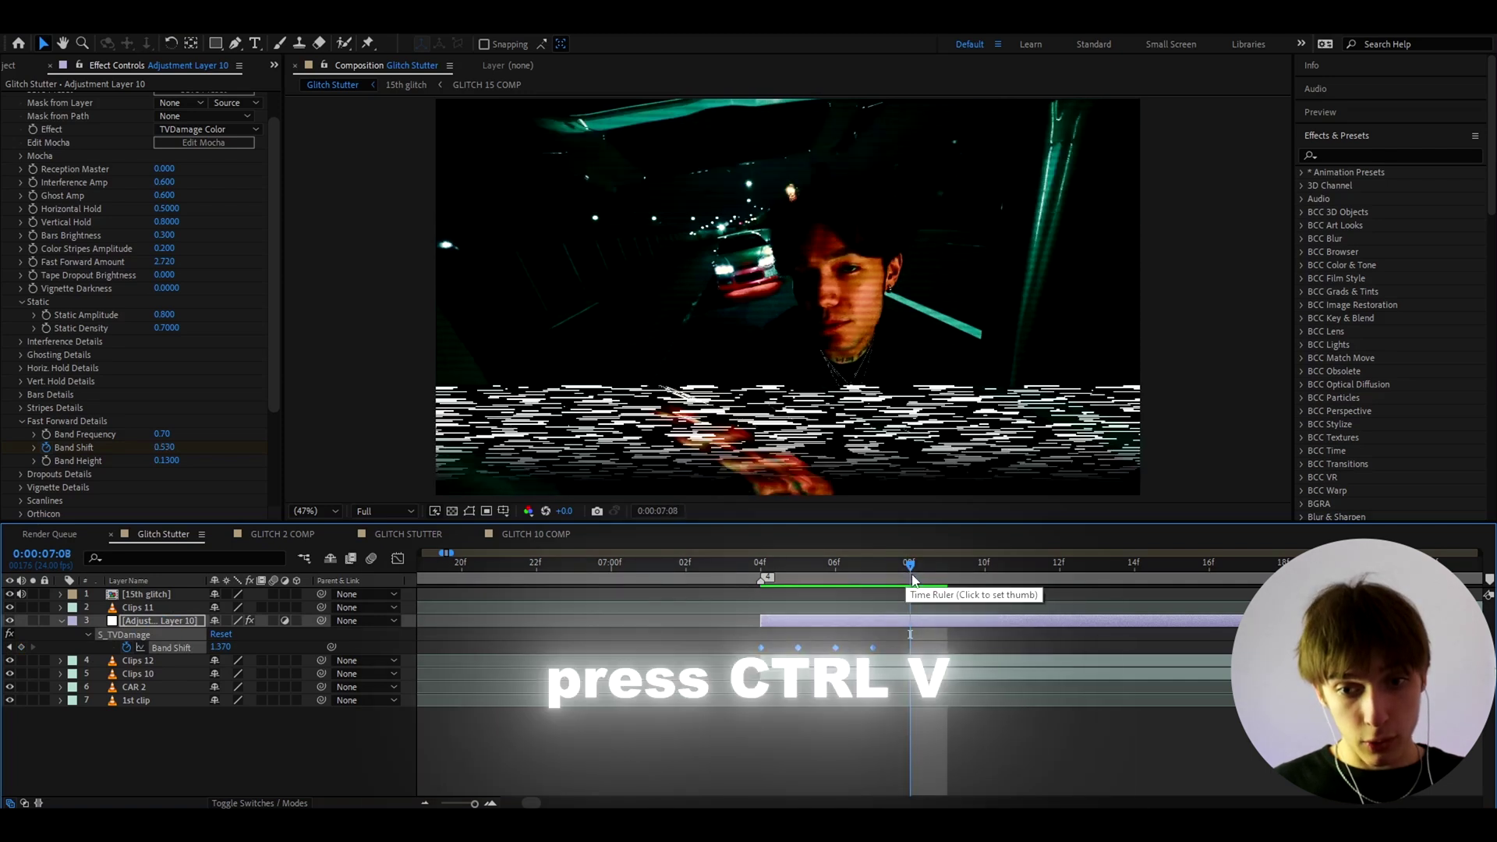
pyautogui.moveTo(914, 578); pyautogui.dragTo(1209, 575)
pyautogui.hotkey('ctrl', 'v')
pyautogui.hotkey('ctrl', 'v')
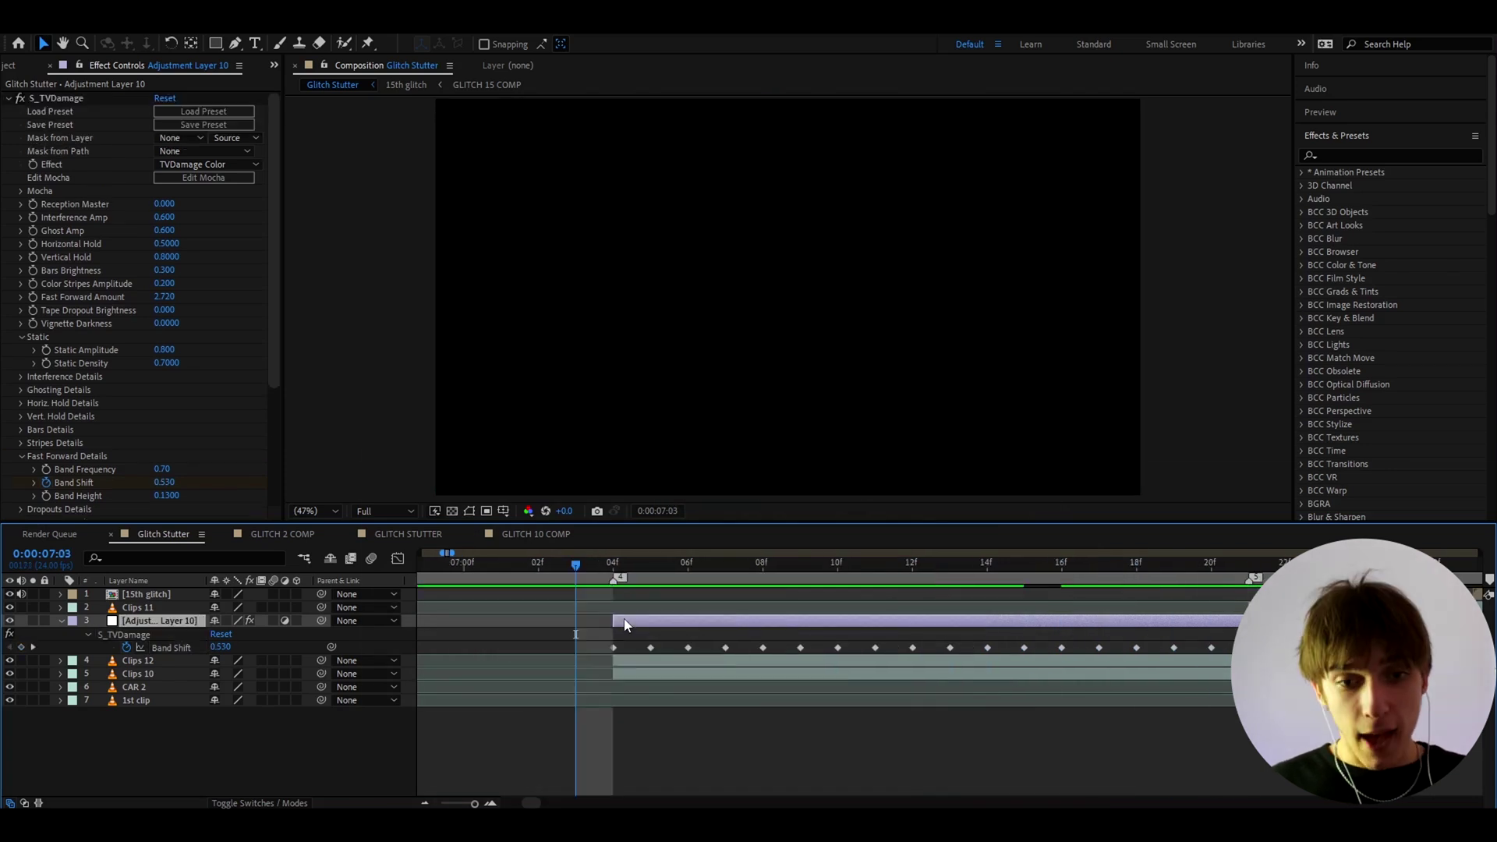
# Play back the jumping glitch band from 0:00:07:03 and scrub through its first frames.
pyautogui.press('space')
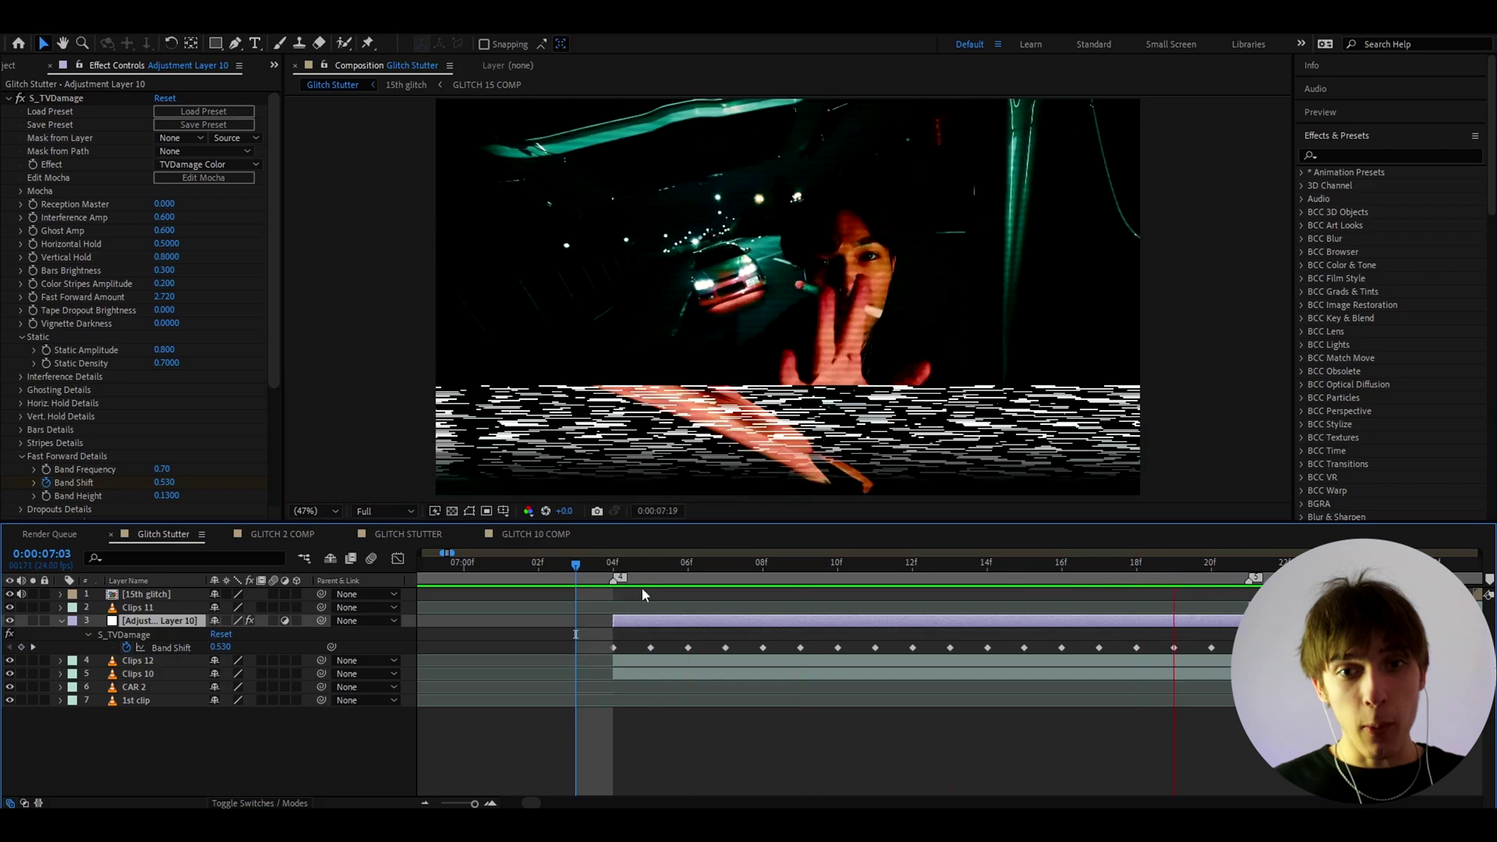
pyautogui.moveTo(655, 567); pyautogui.dragTo(763, 563)
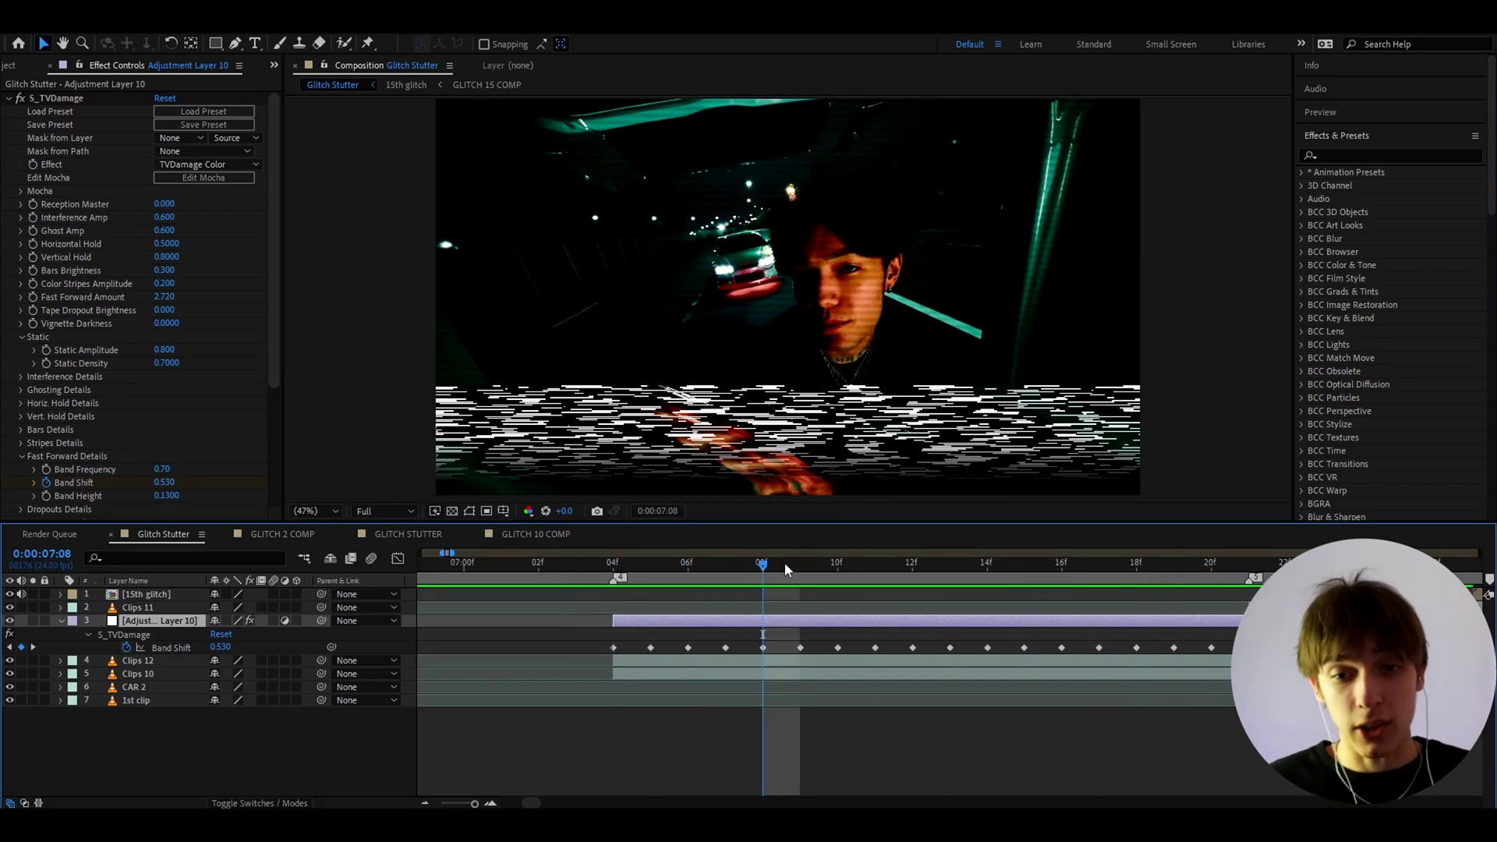
pyautogui.moveTo(765, 566); pyautogui.dragTo(614, 571)
# Apply the Signal effect to the adjustment layer.
pyautogui.hotkey('ctrl', 'space')
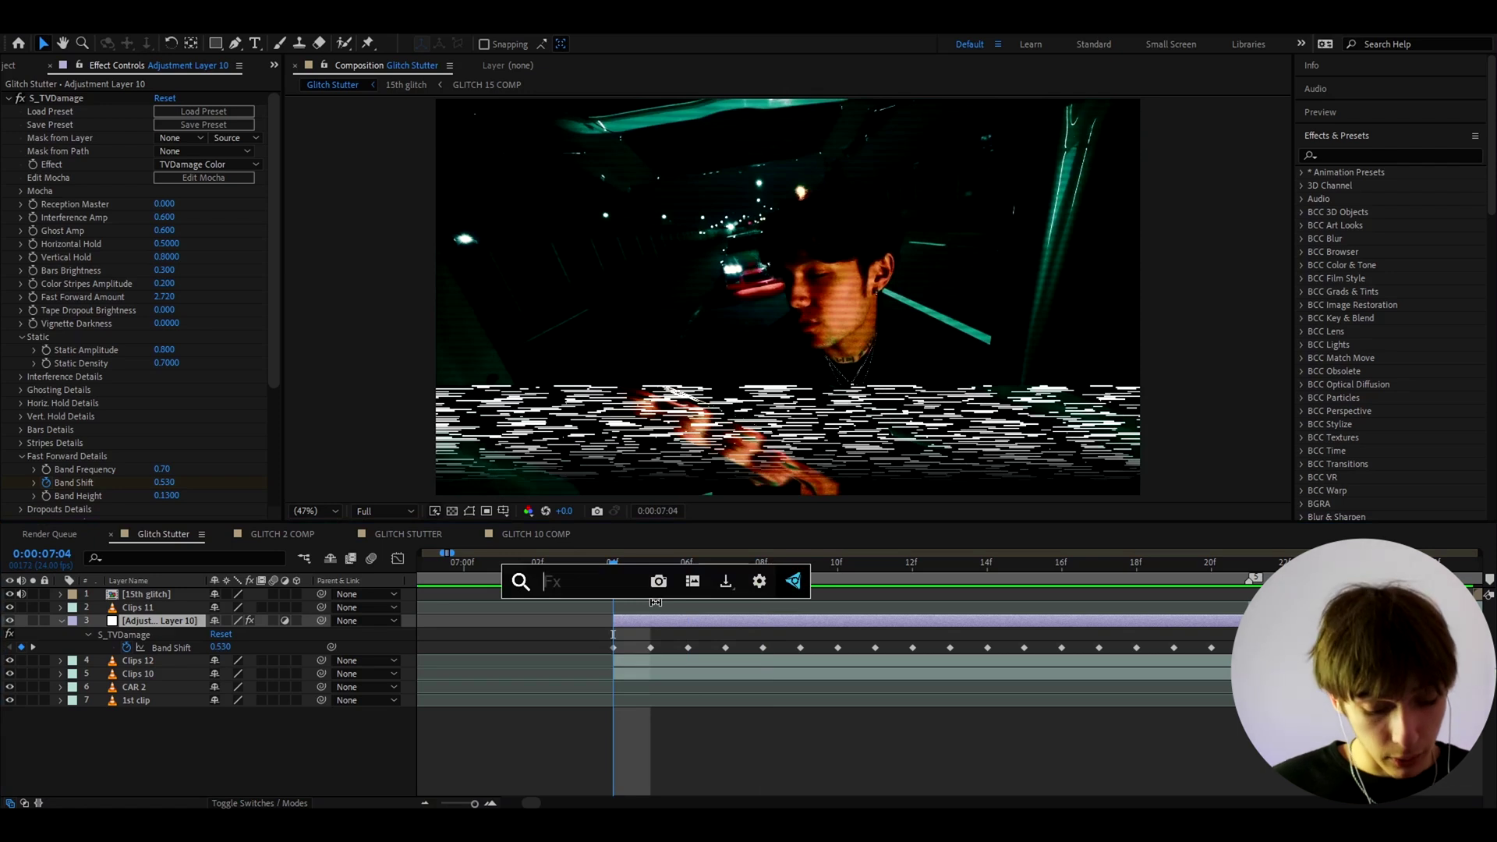
pyautogui.write('signal')
pyautogui.click(566, 618)
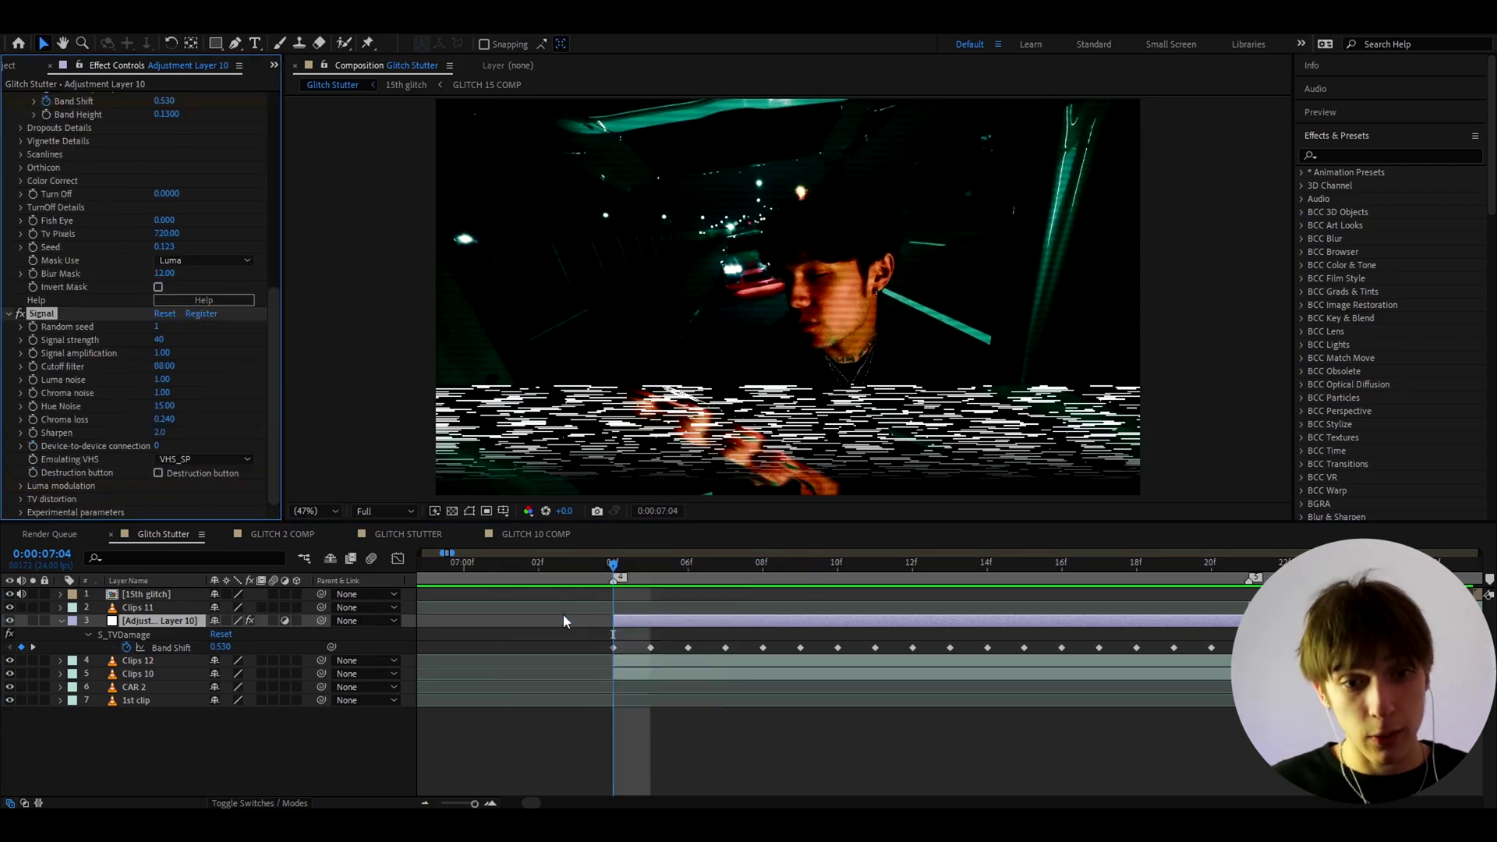
# Try out the Luma modulation option of the Signal effect.
pyautogui.click(22, 486)
pyautogui.click(158, 381)
pyautogui.click(158, 380)
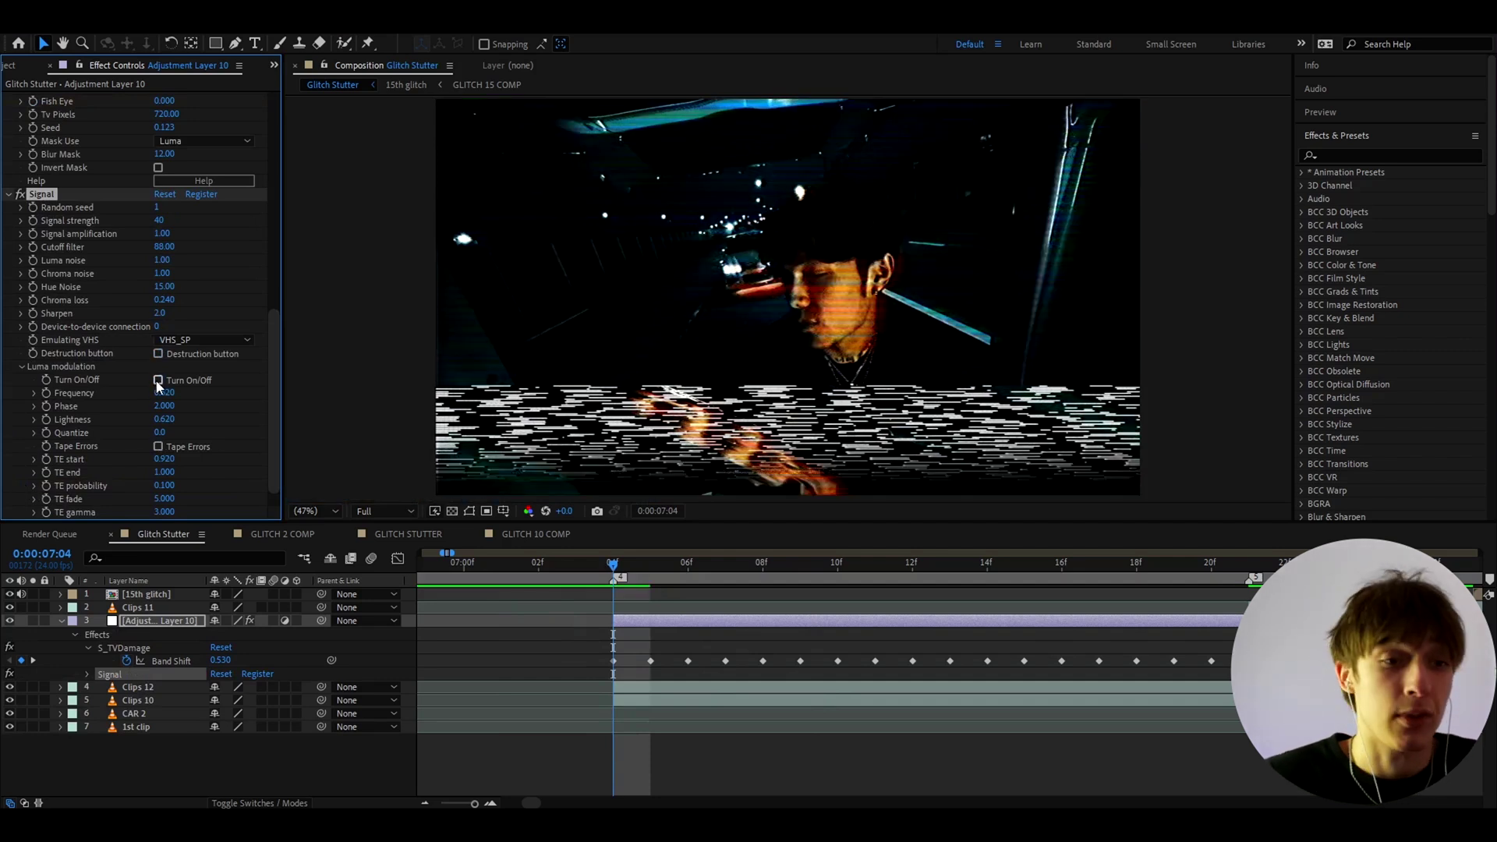
# Set the Signal effect's Signal strength to 8 and Hue Noise to 58.
pyautogui.click(164, 222)
pyautogui.write('8')
pyautogui.press('Return')
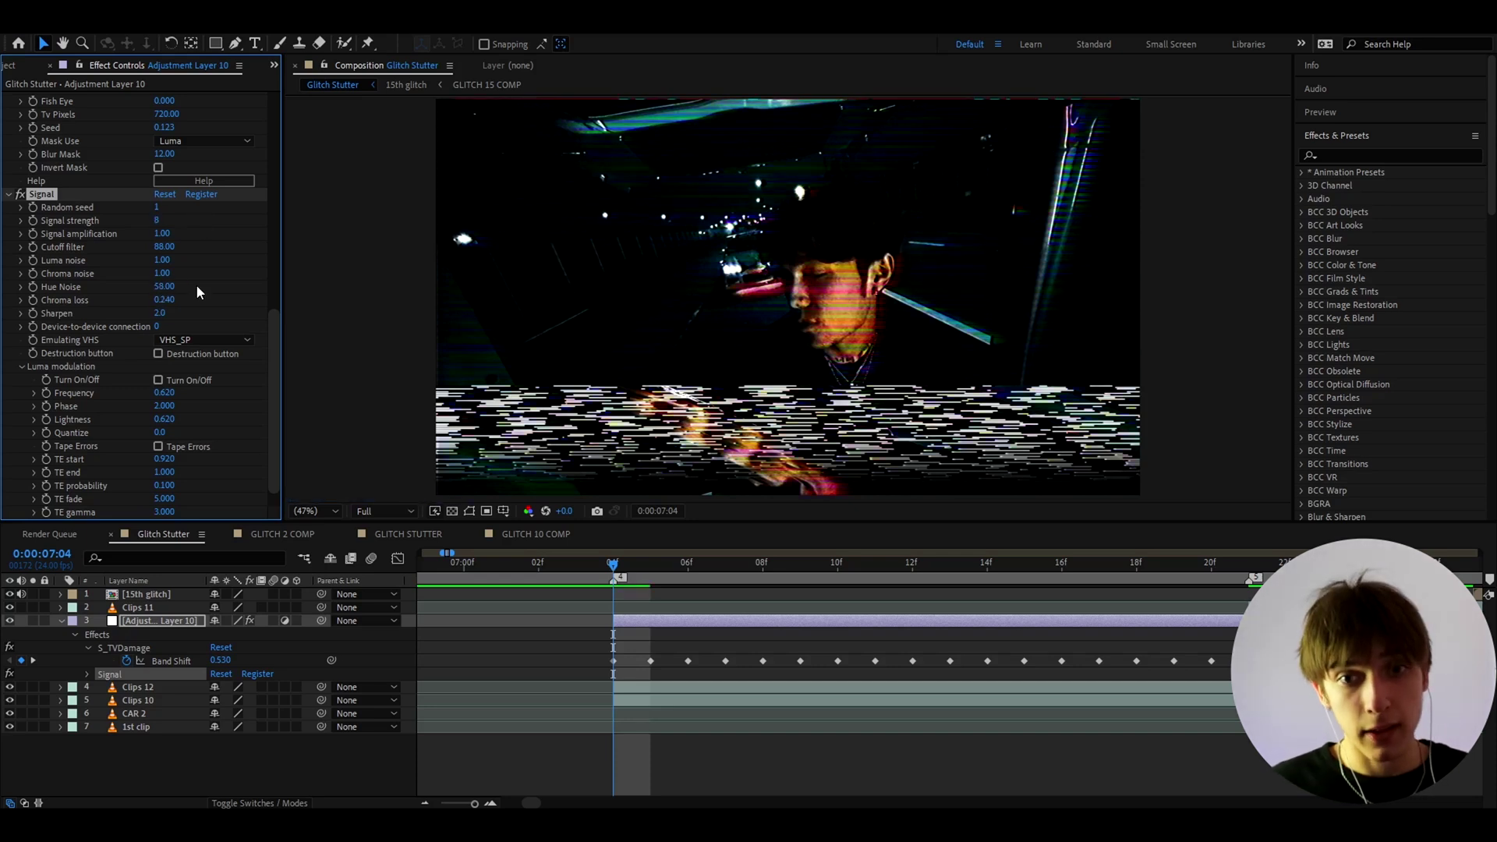
# Apply Fast Box Blur to the adjustment layer with a Blur Radius of 2.
pyautogui.hotkey('ctrl', 'space')
pyautogui.write('fast')
pyautogui.press('Return')
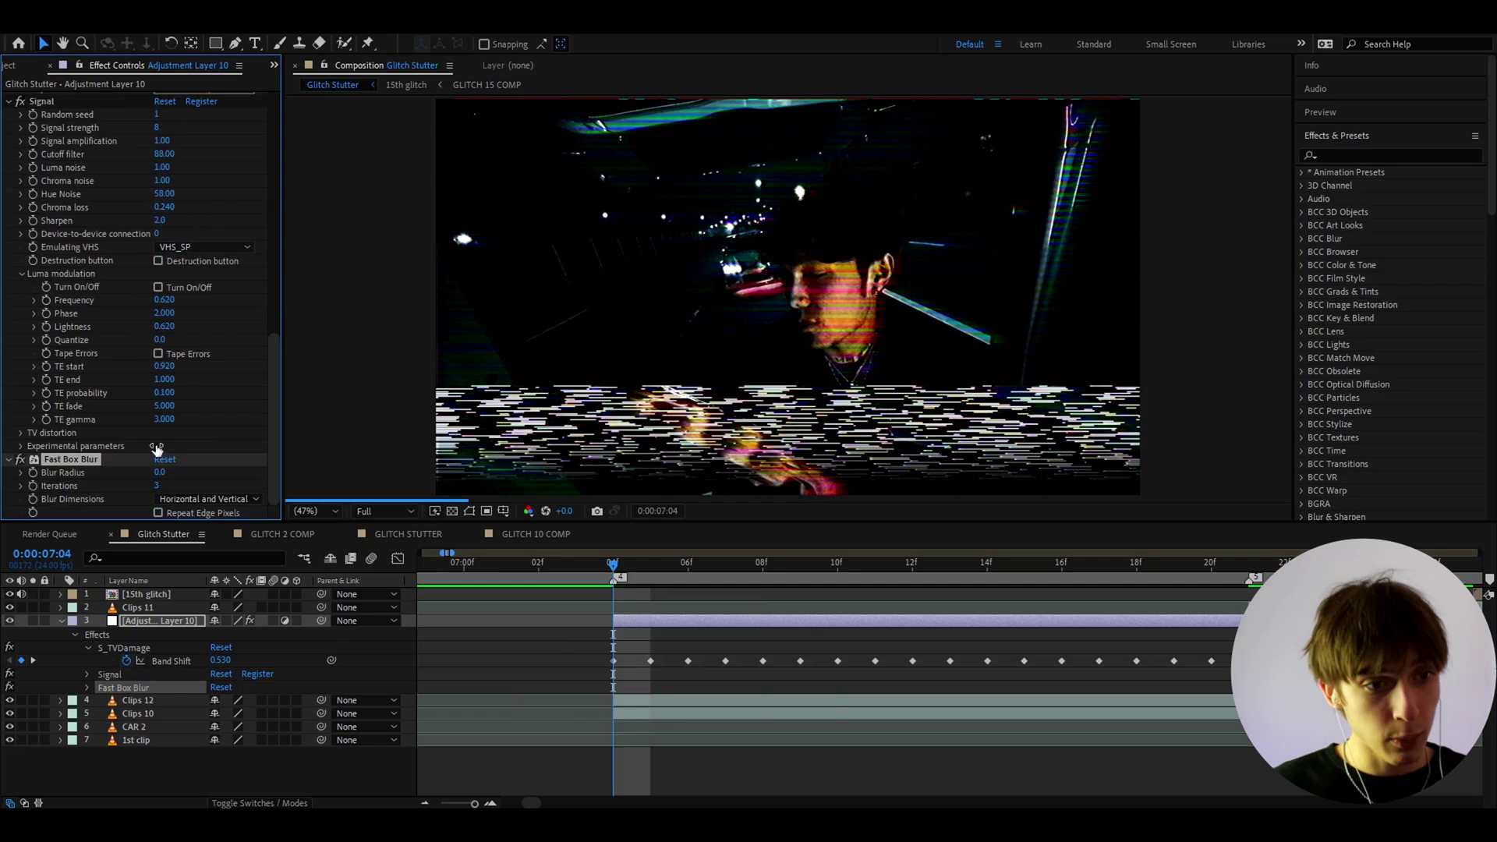
pyautogui.click(161, 472)
pyautogui.write('2')
pyautogui.press('Return')
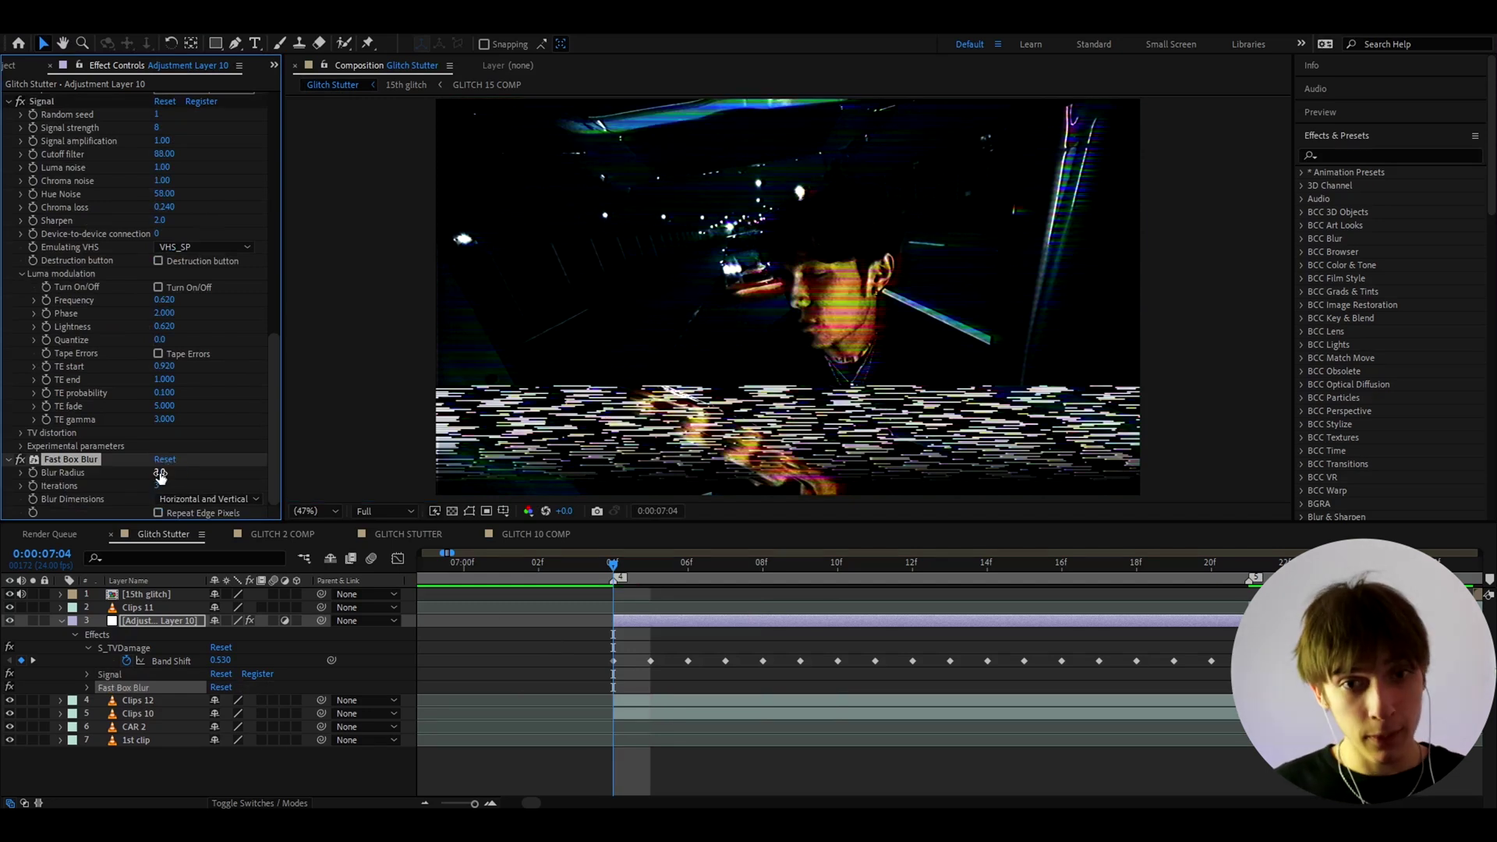
# Apply Unsharp Mask to the adjustment layer with a Radius of 4 and an Amount of 120.
pyautogui.hotkey('ctrl', 'space')
pyautogui.write('unsh')
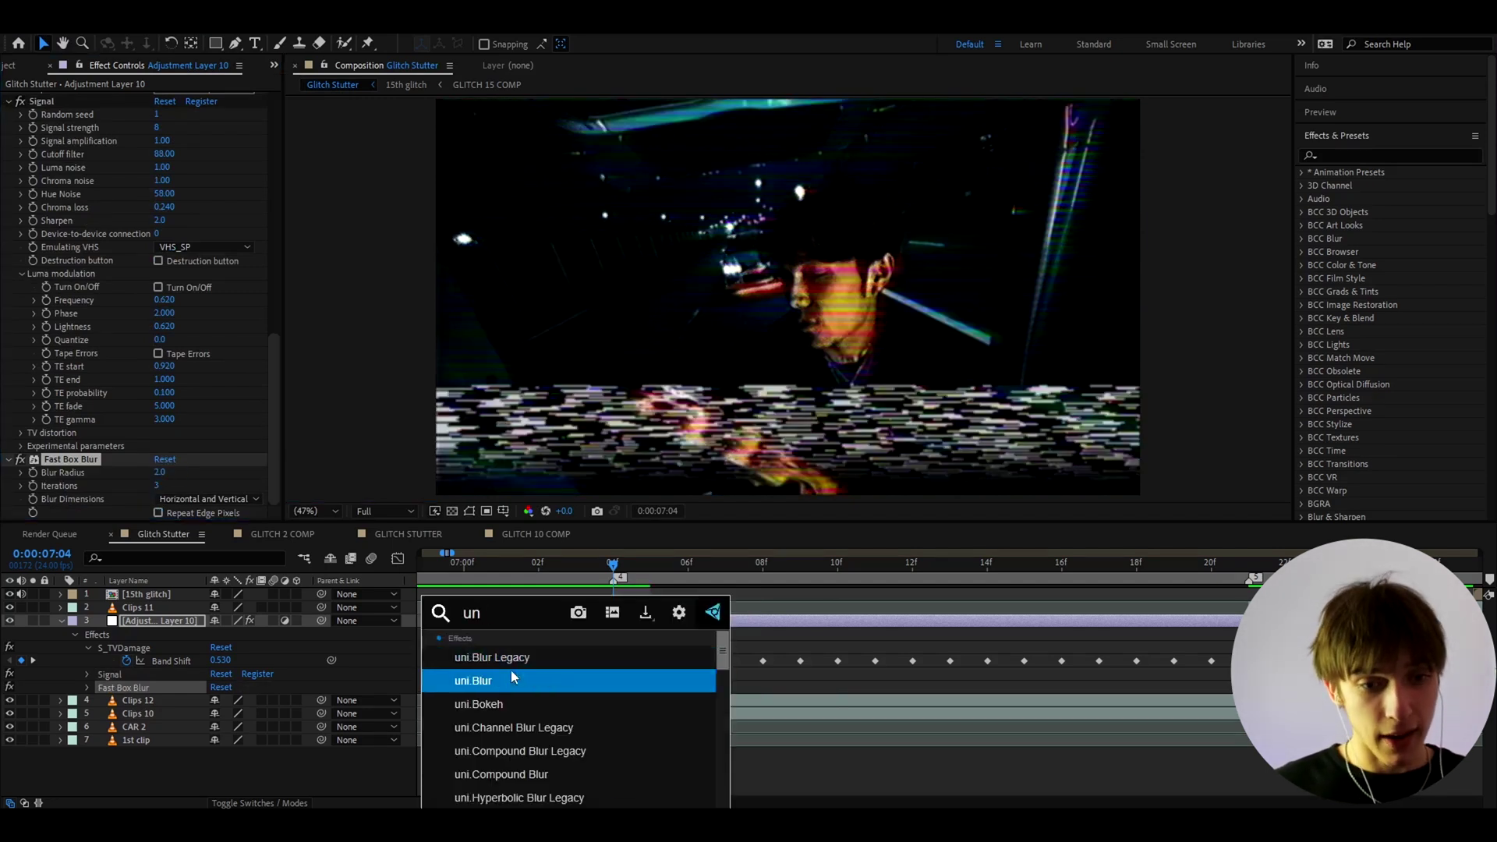
pyautogui.click(503, 658)
pyautogui.click(159, 498)
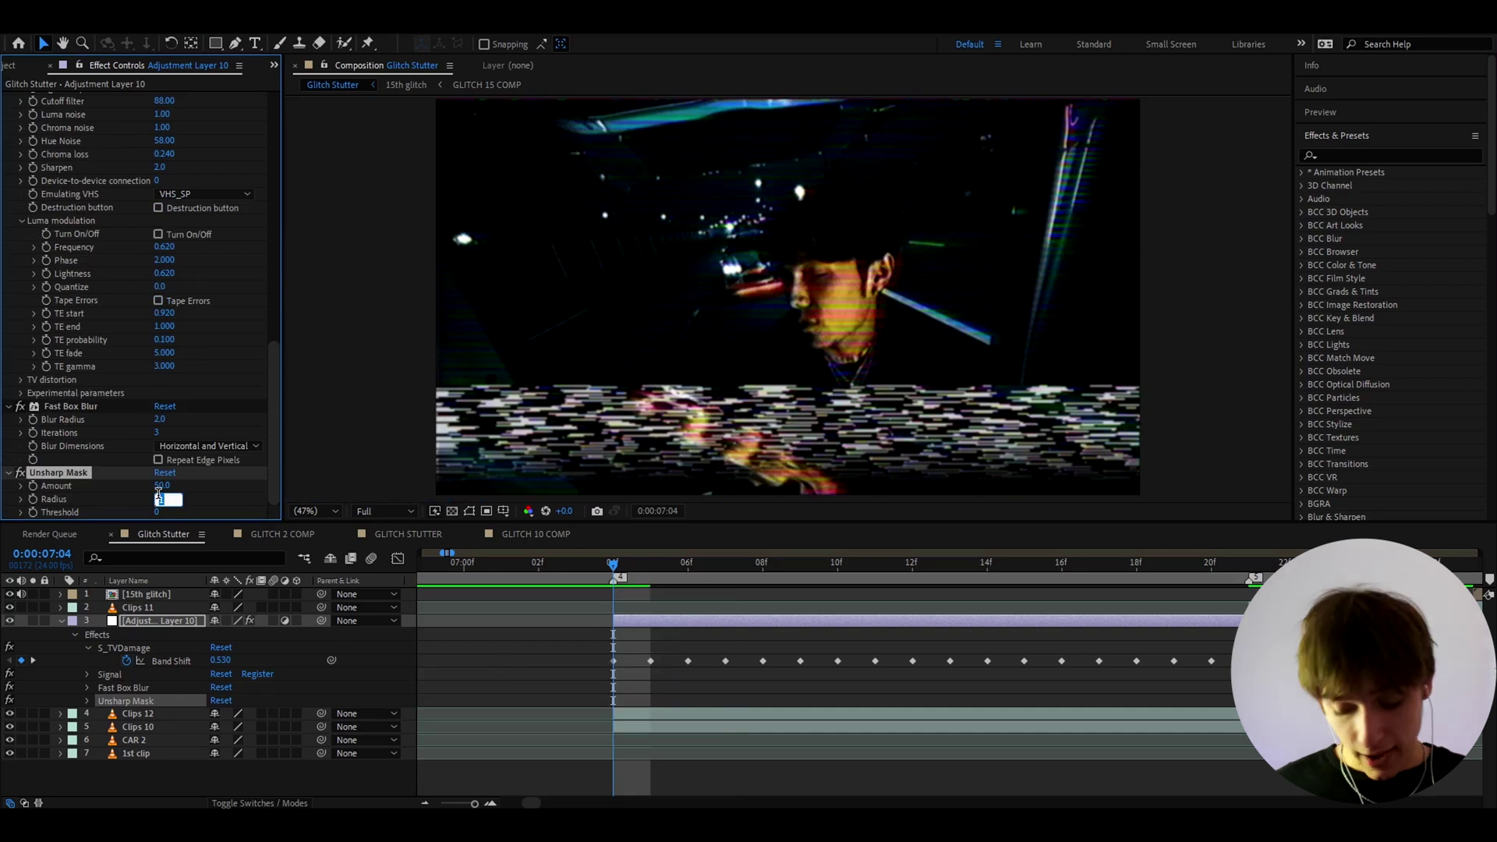
pyautogui.write('4')
pyautogui.press('Return')
pyautogui.click(161, 485)
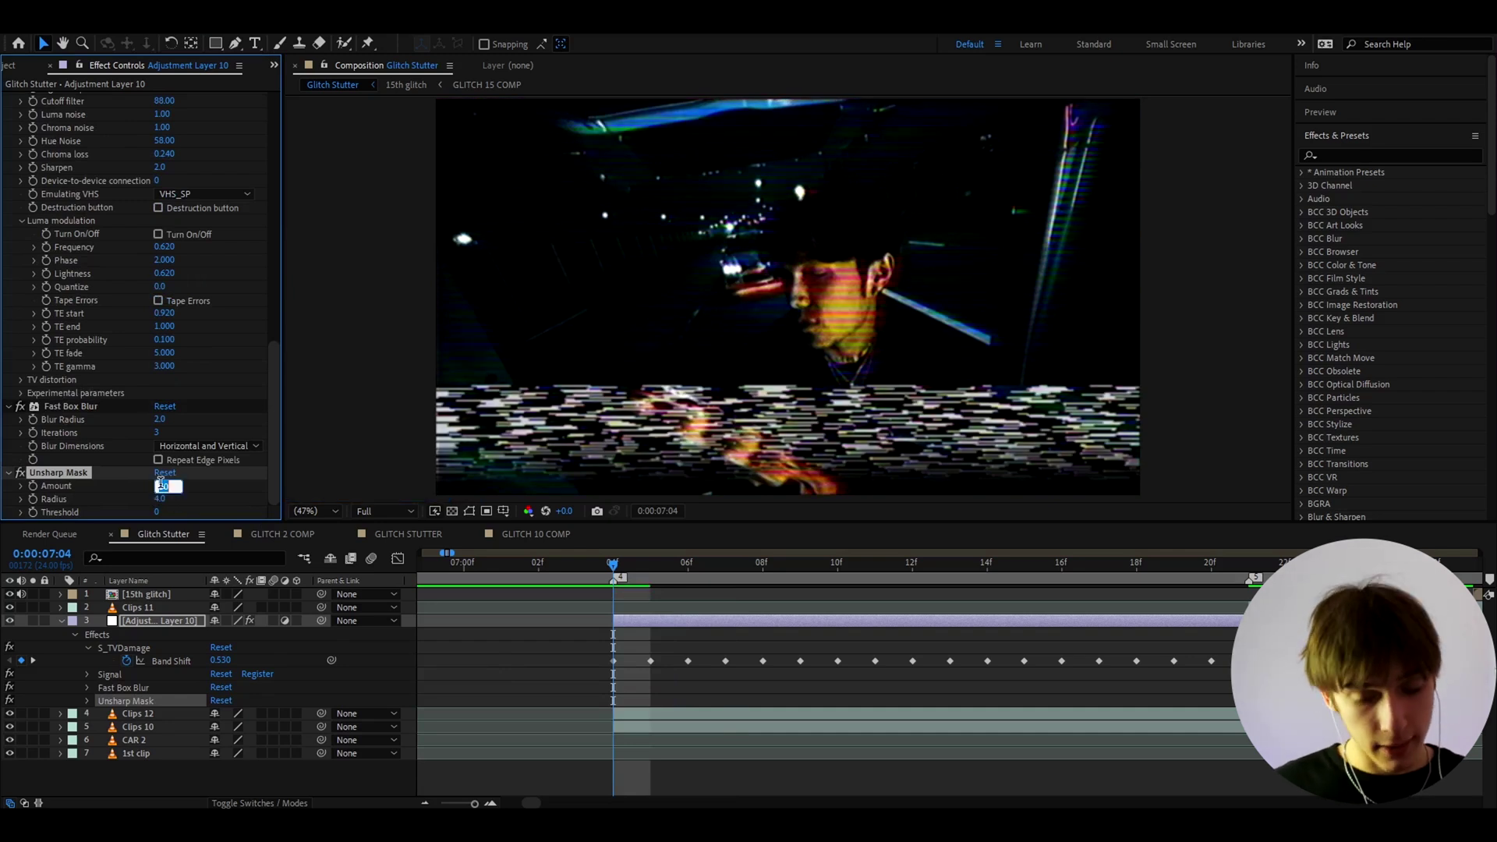
pyautogui.write('120')
pyautogui.click(624, 624)
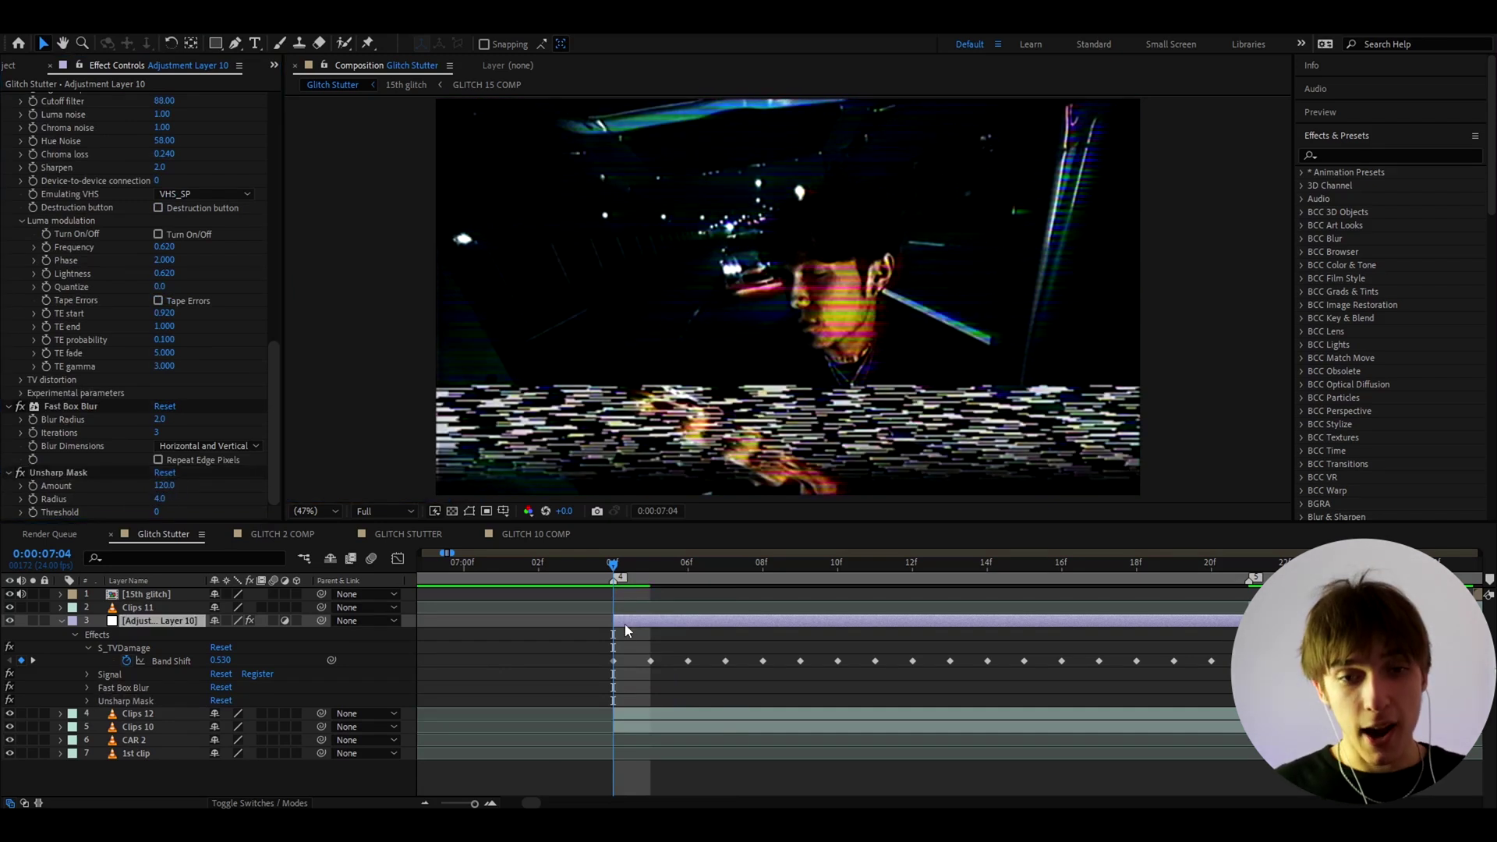
pyautogui.moveTo(626, 567)
pyautogui.mouseDown()
pyautogui.moveTo(718, 567)
pyautogui.moveTo(613, 568)
pyautogui.mouseUp()
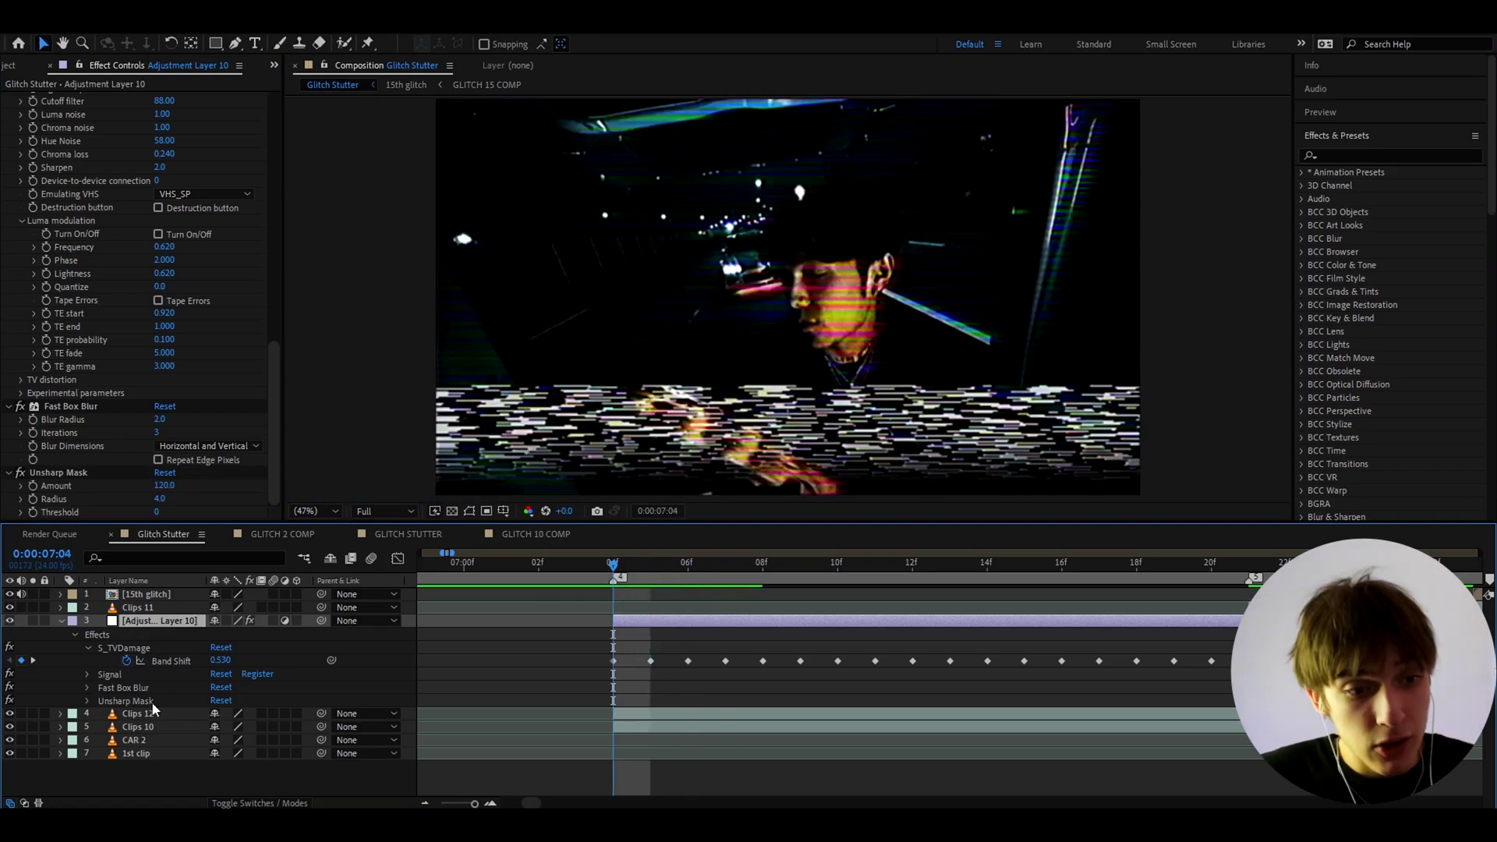
# Pre-compose the Clips 12 layer together with the glitch adjustment layer as STUTTER, moving all attributes into the new composition.
pyautogui.click(144, 723)
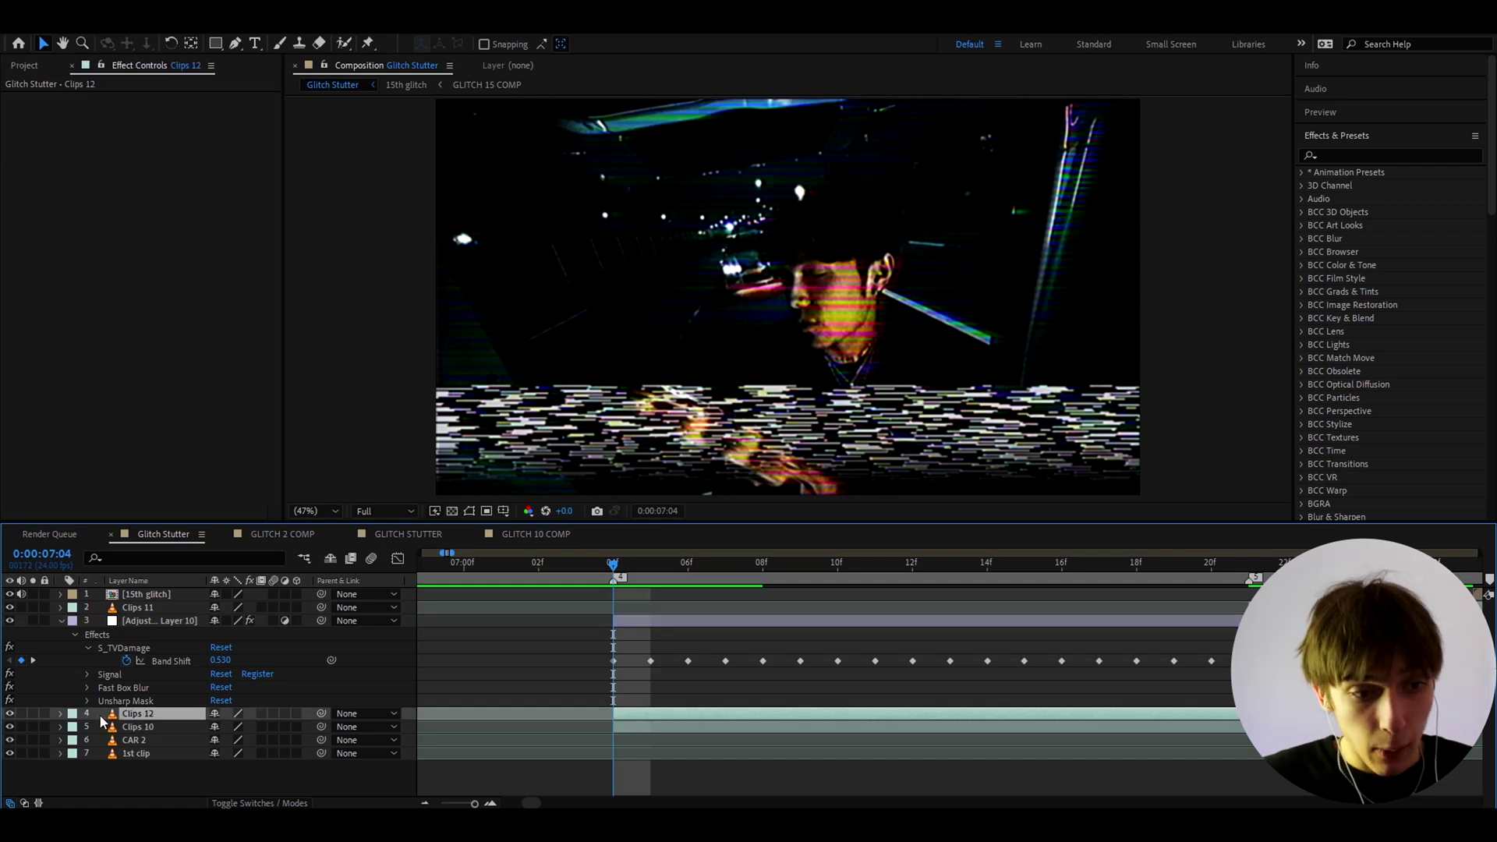
pyautogui.moveTo(96, 713); pyautogui.dragTo(162, 620)
pyautogui.rightClick(162, 621)
pyautogui.click(204, 557)
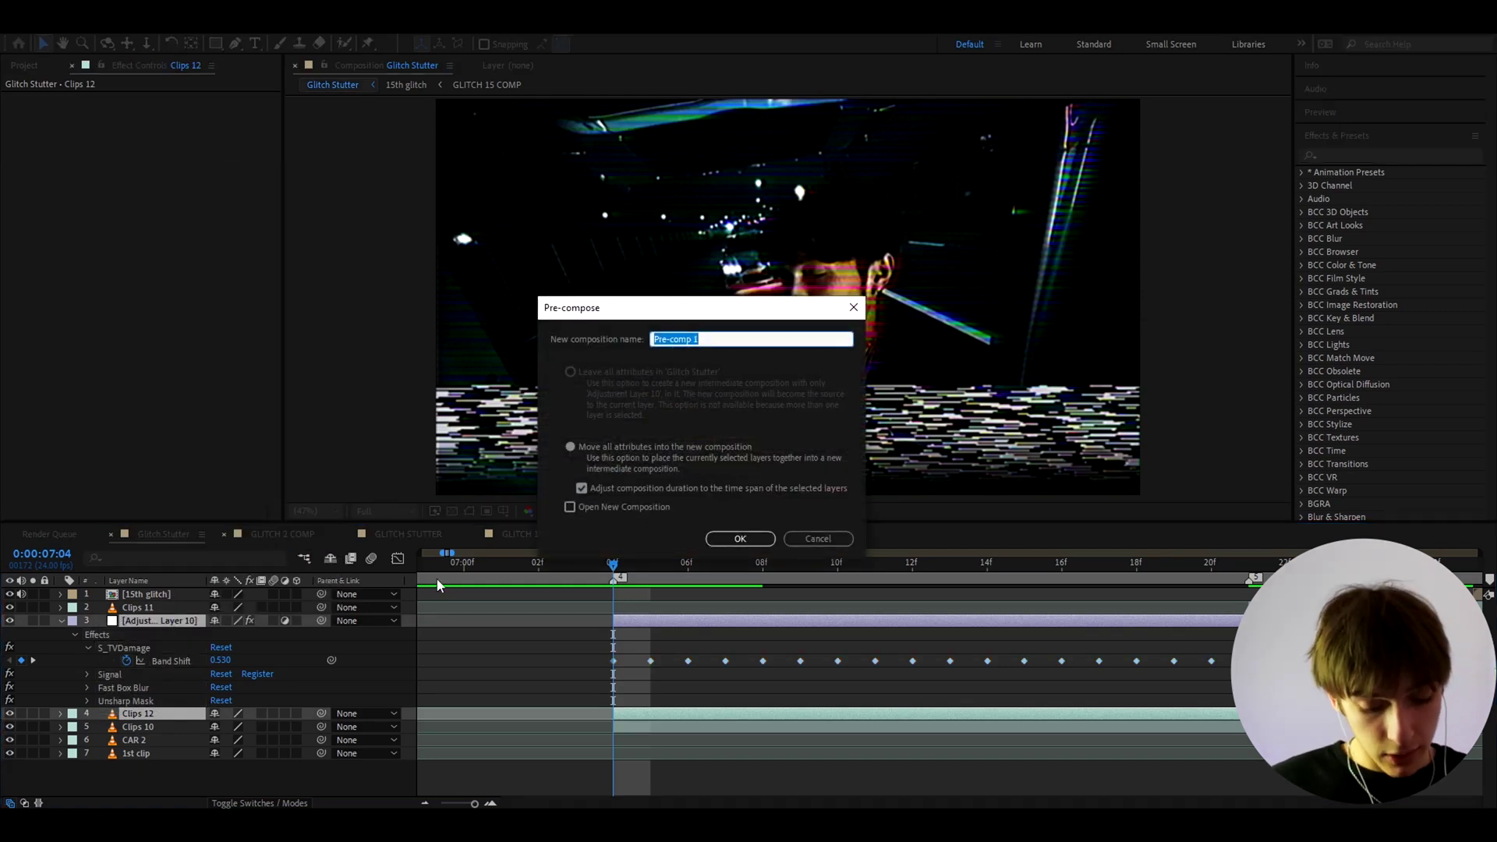
pyautogui.write('STUTTER')
pyautogui.click(737, 539)
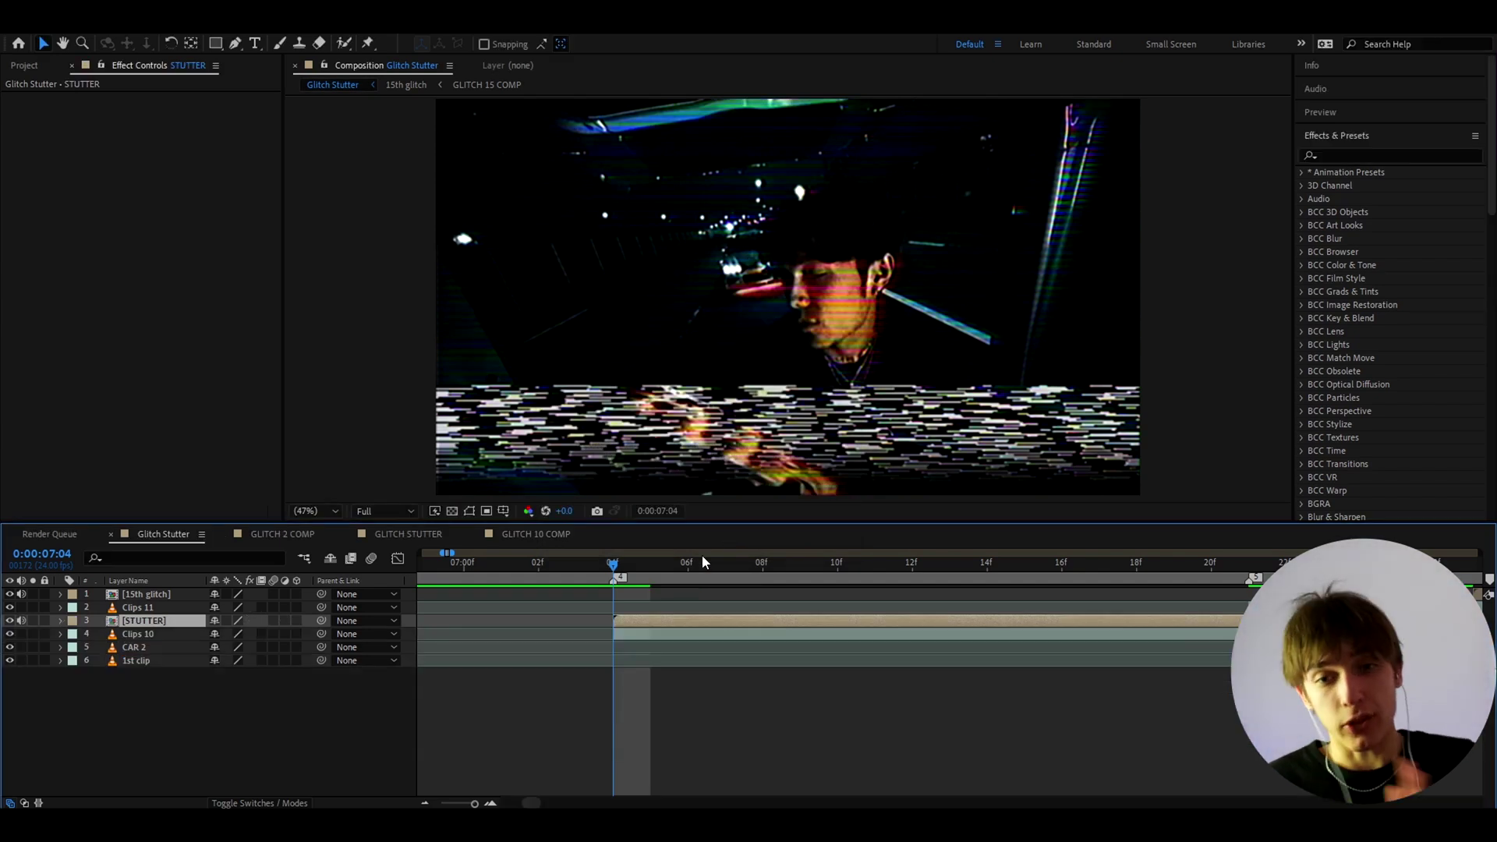
# Shift the STUTTER layer three frames later to start at 0:00:07:07 and check the frames around its start.
pyautogui.moveTo(637, 619); pyautogui.dragTo(690, 618)
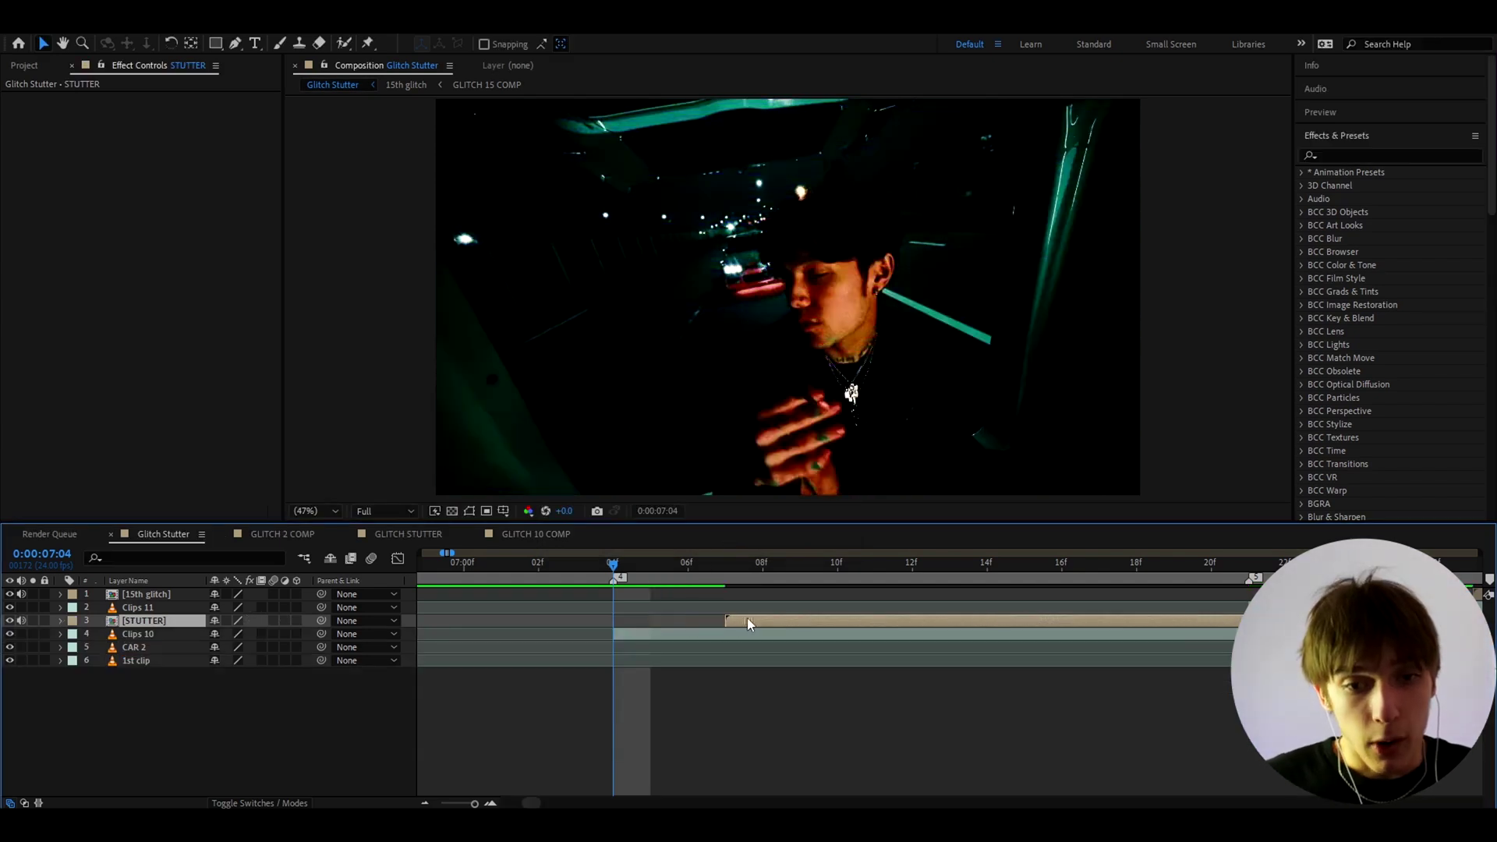
pyautogui.click(645, 573)
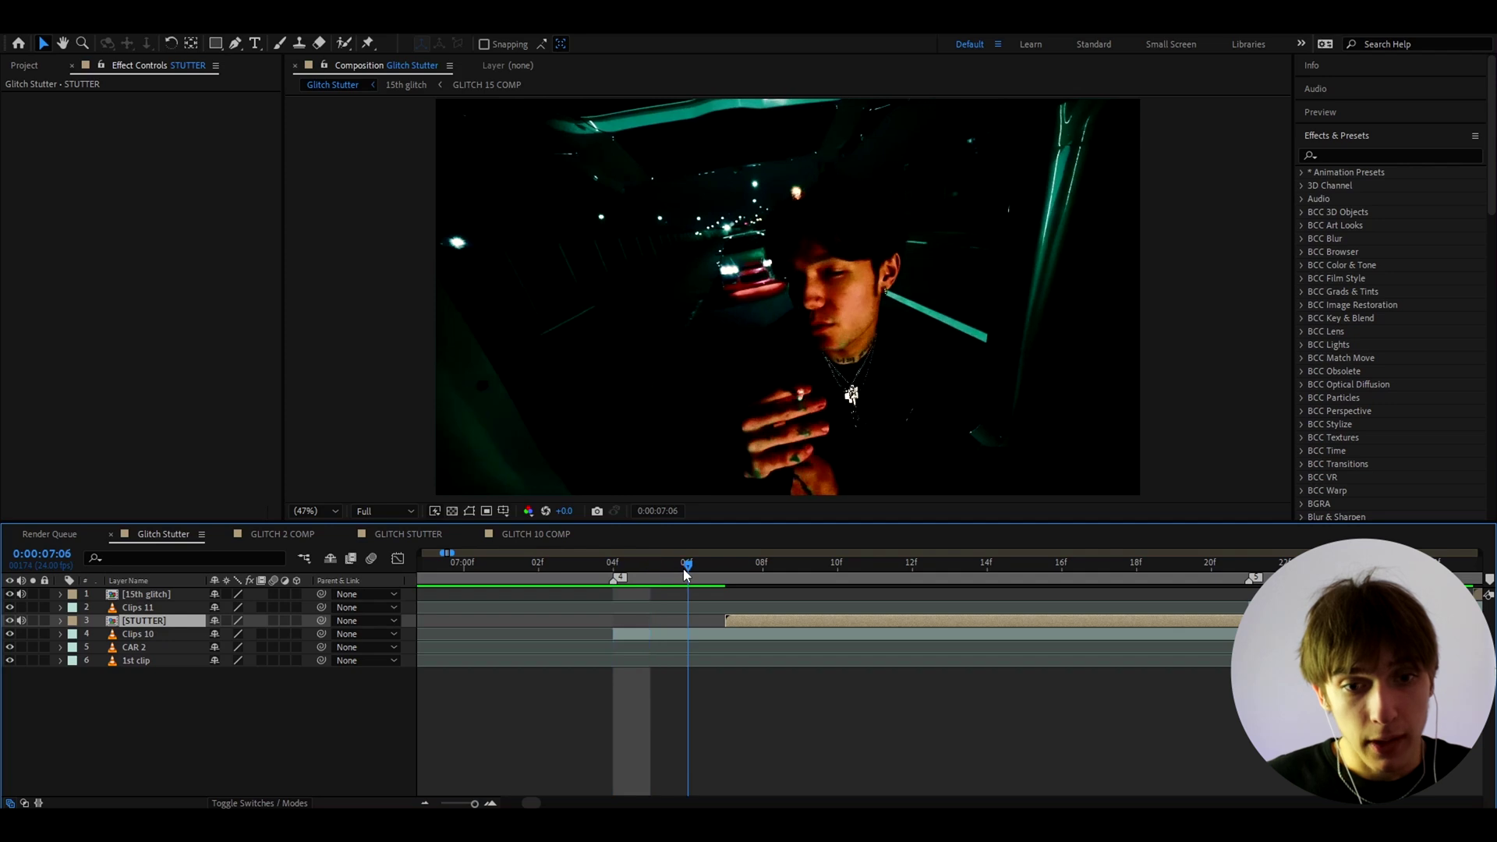
pyautogui.click(732, 574)
pyautogui.click(763, 573)
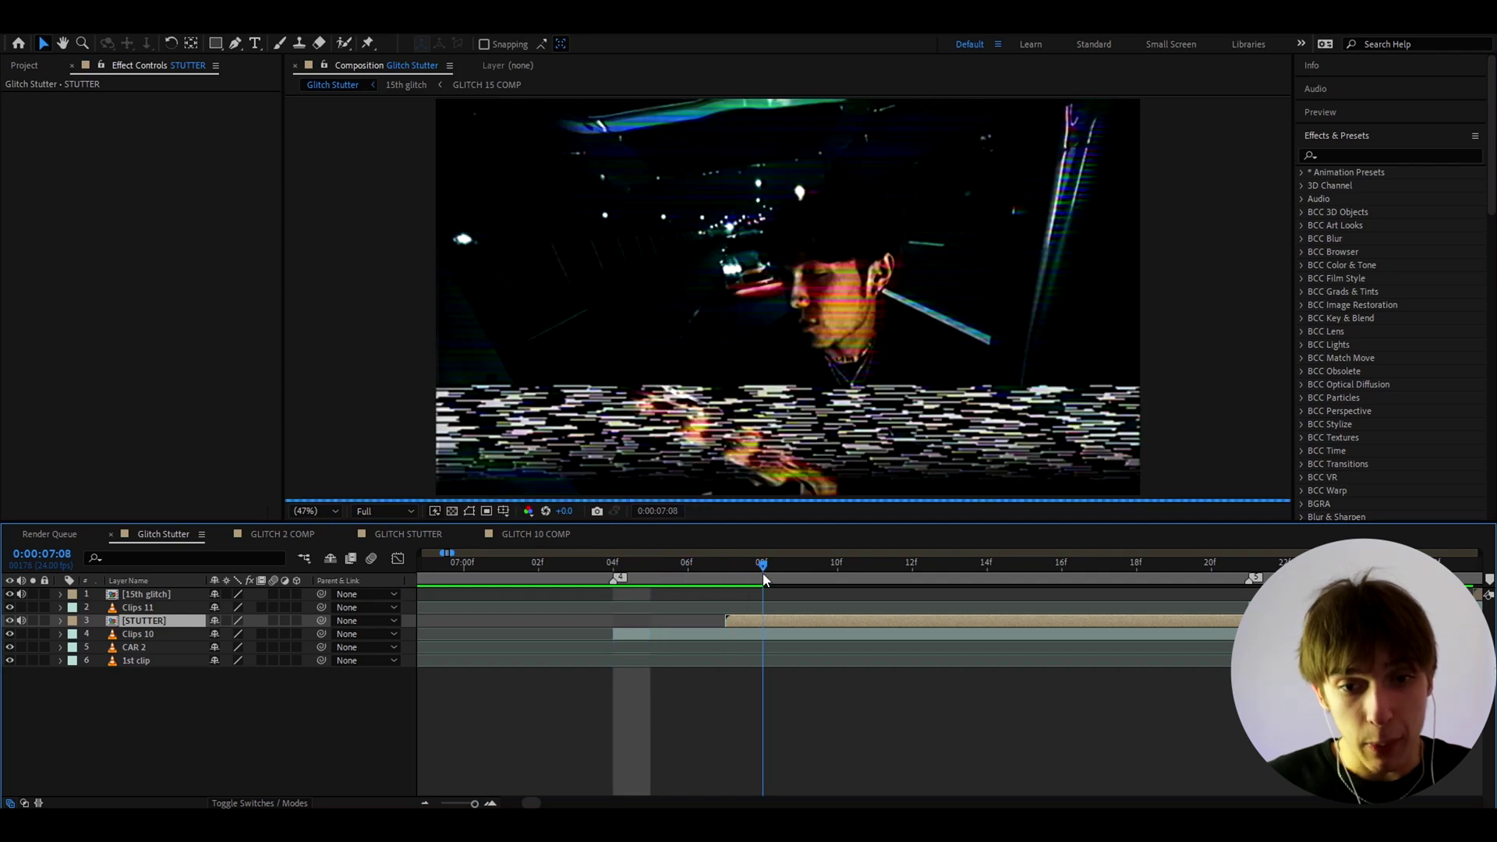
pyautogui.click(790, 575)
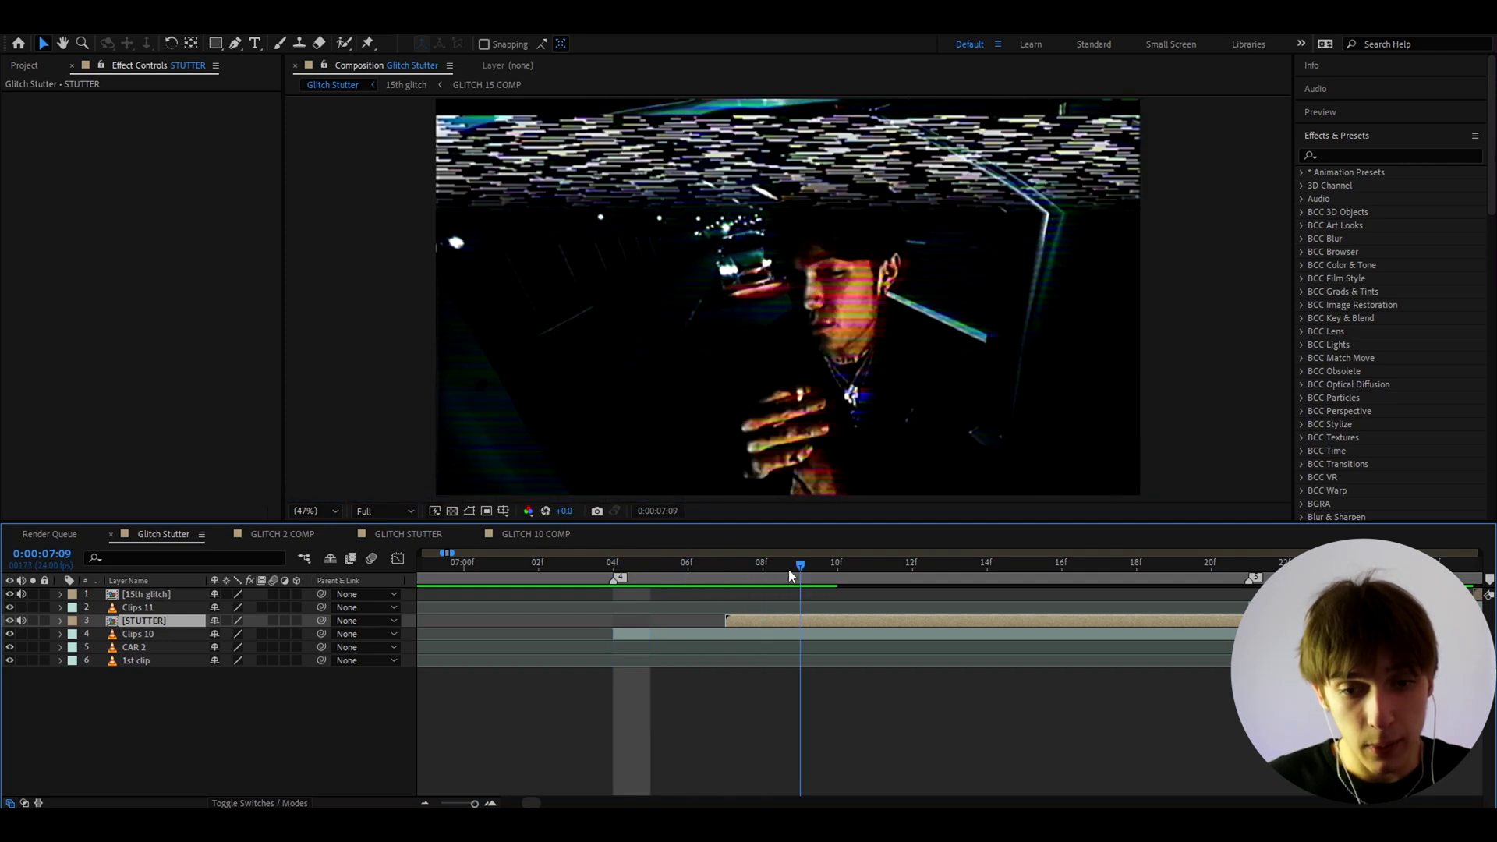
# Duplicate the STUTTER layer and offset the copy so its visible part starts at 0:00:07:10.
pyautogui.click(834, 574)
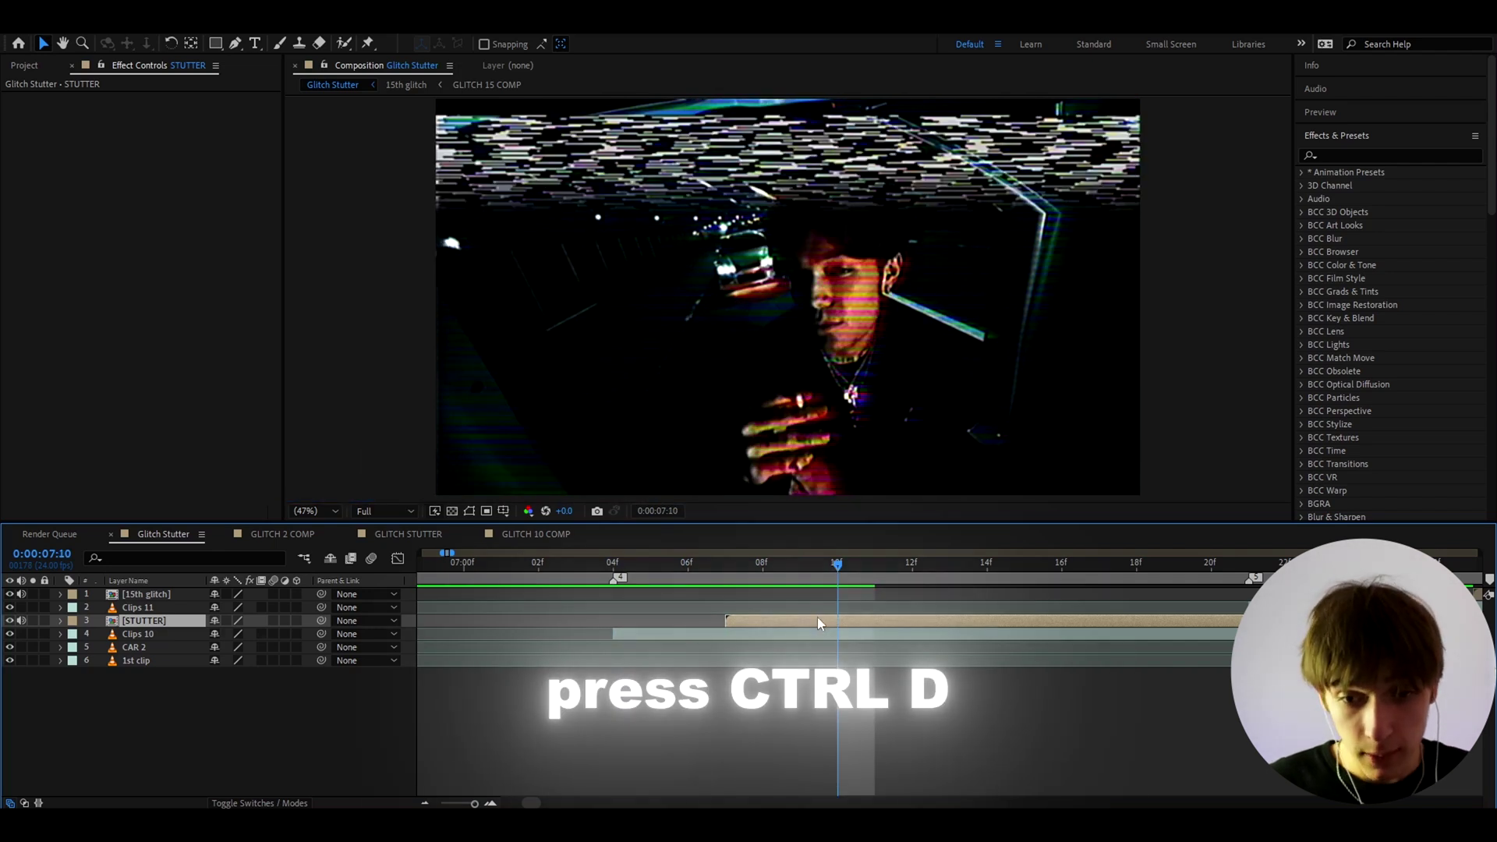
pyautogui.hotkey('ctrl', 'd')
pyautogui.moveTo(758, 623)
pyautogui.mouseDown()
pyautogui.moveTo(837, 618)
pyautogui.moveTo(612, 580)
pyautogui.moveTo(870, 583)
pyautogui.mouseUp()
pyautogui.press('space')
pyautogui.press('space')
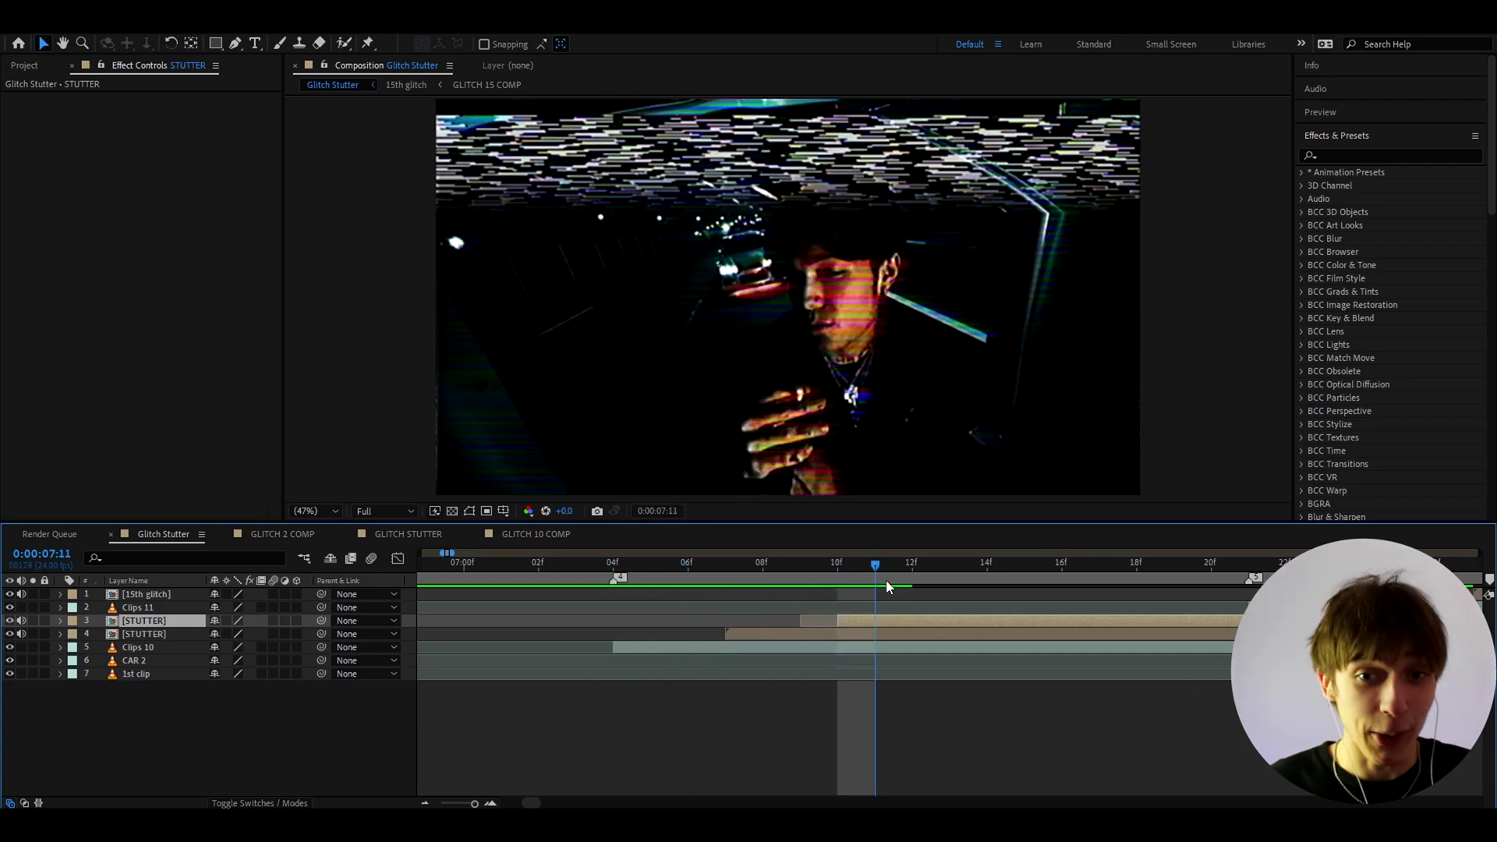
# Split the upper STUTTER copy at 0:00:07:12 and slip the new part into a two-frame piece from 07:12 to 07:14.
pyautogui.click(895, 566)
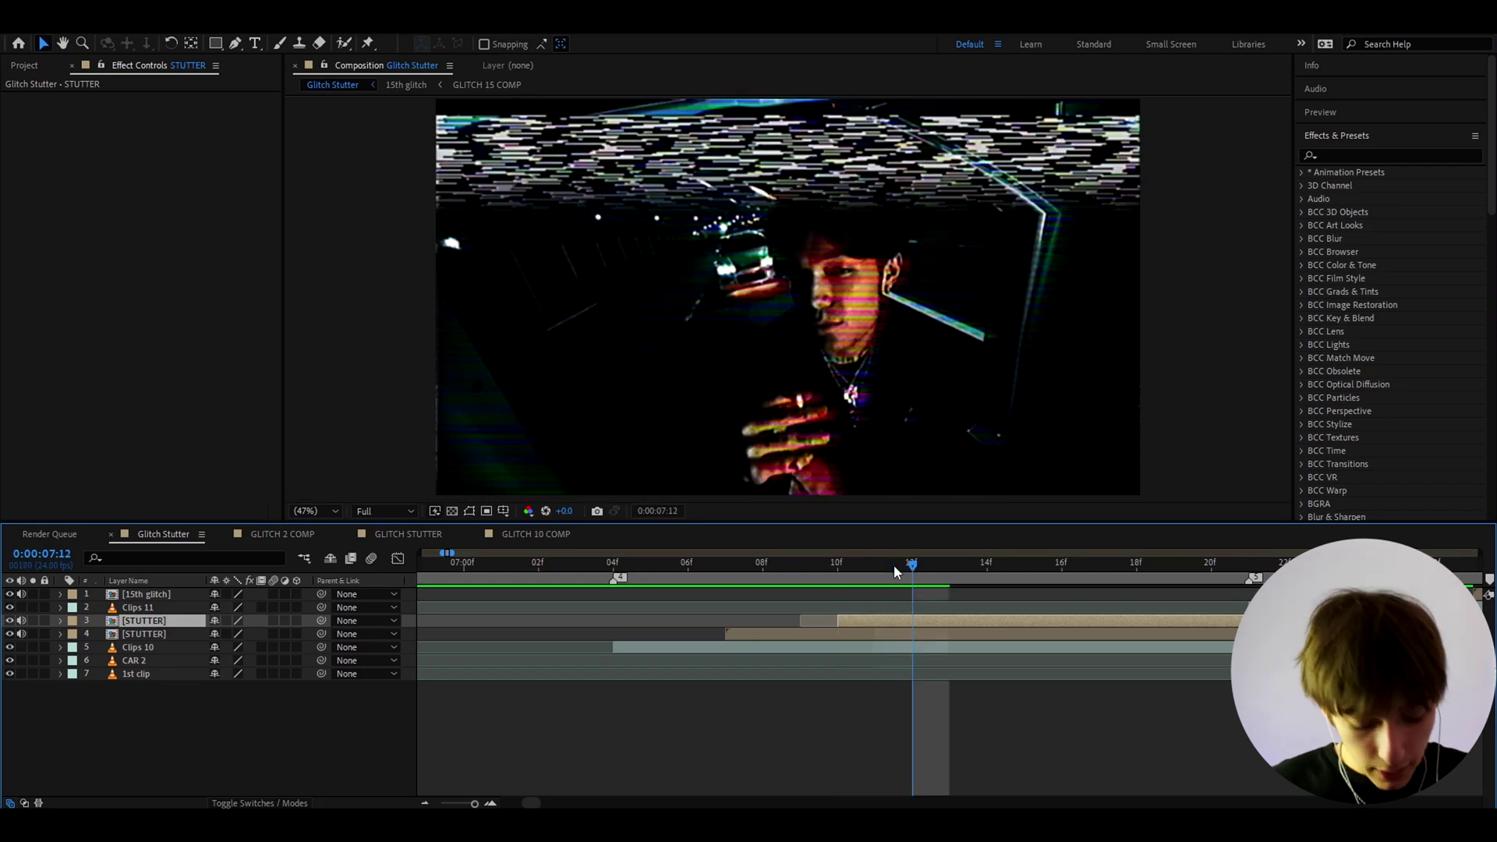
pyautogui.hotkey('ctrl', 'shift', 'd')
pyautogui.moveTo(1247, 621); pyautogui.dragTo(775, 661)
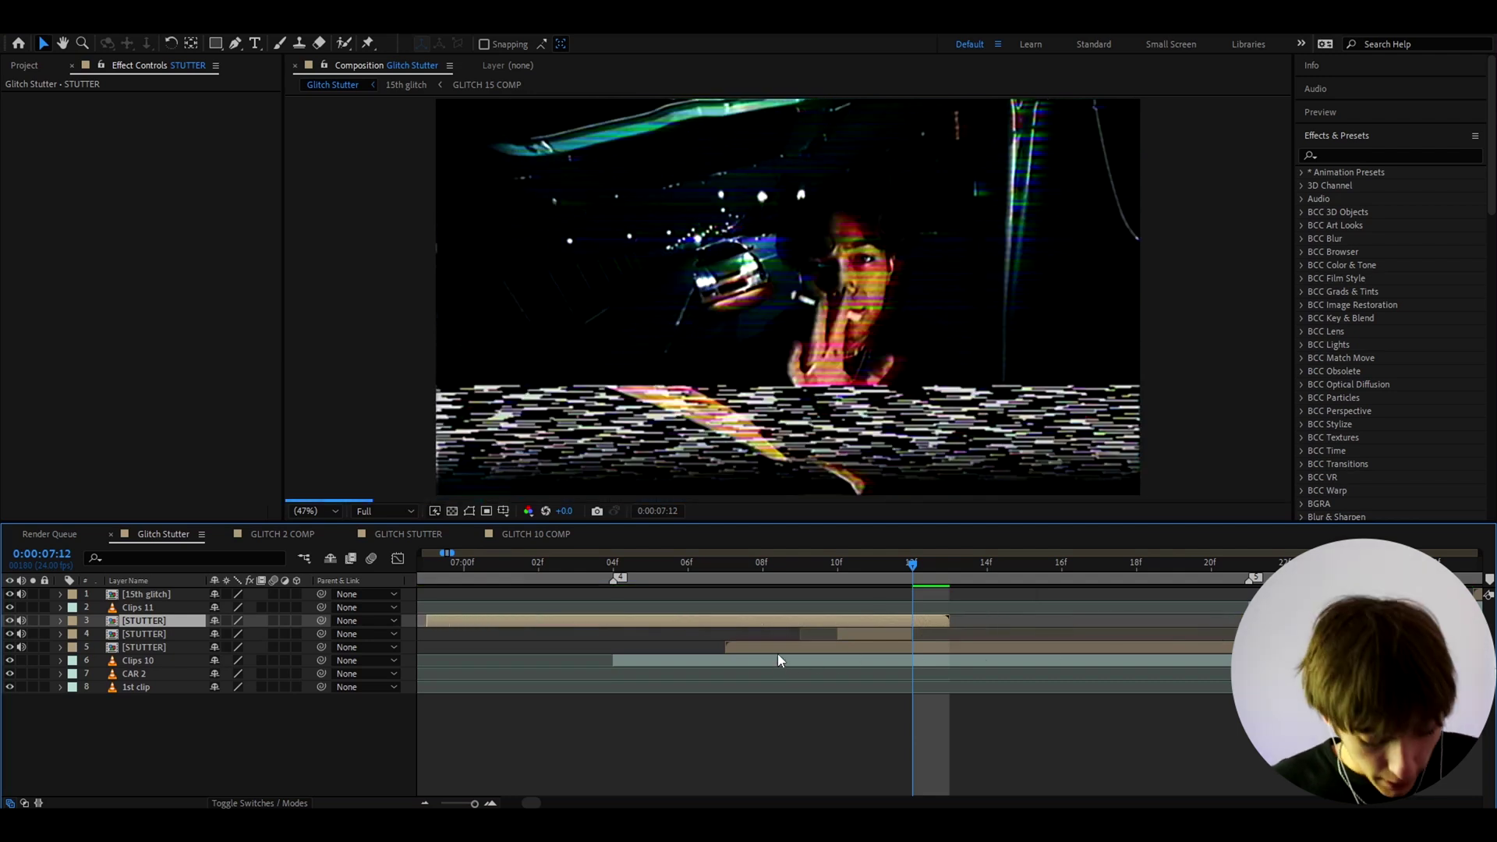
pyautogui.moveTo(887, 616); pyautogui.dragTo(924, 612)
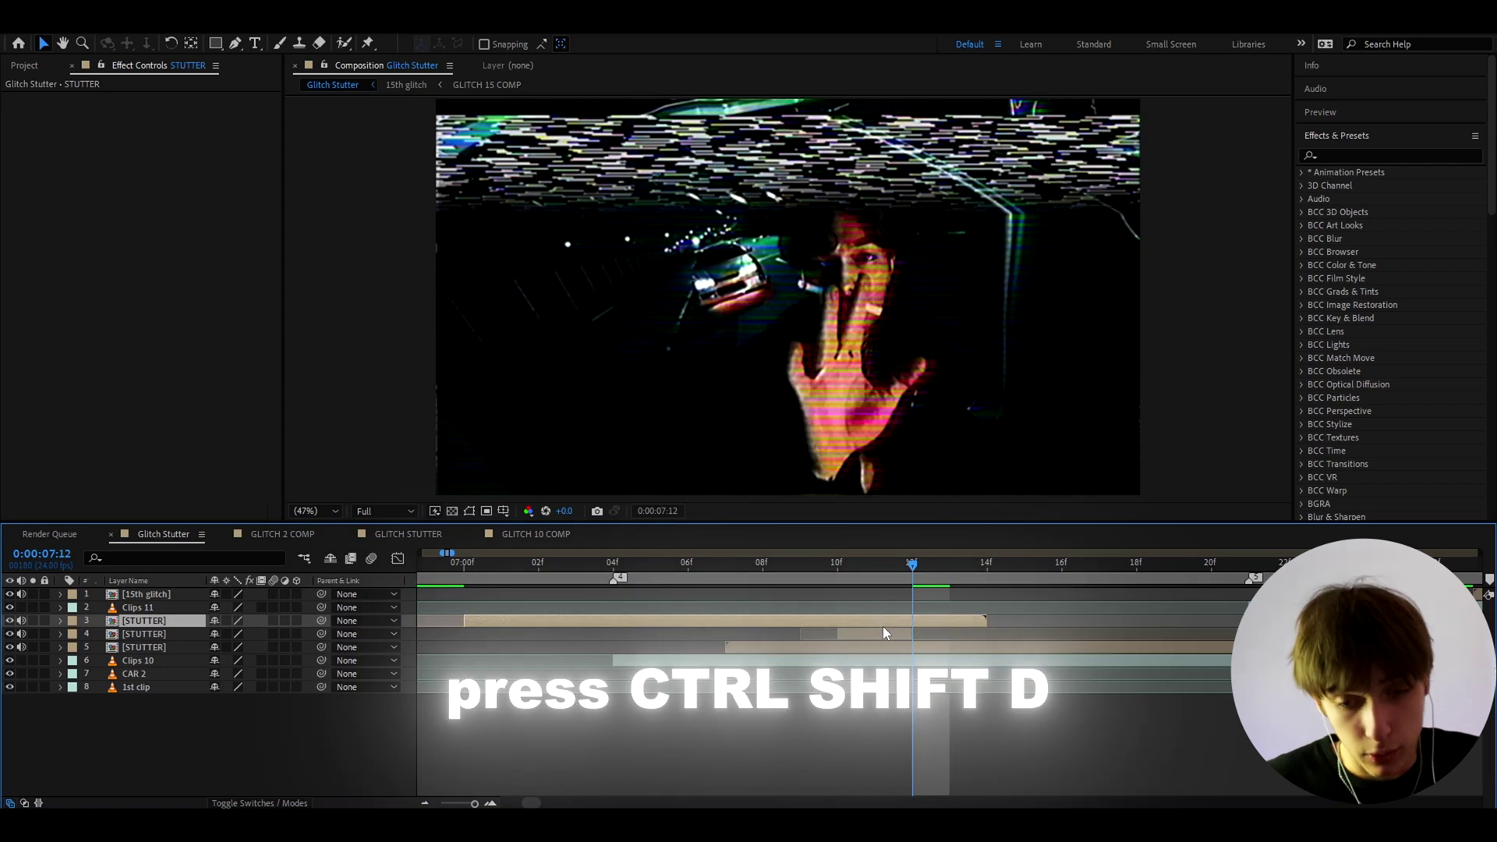
pyautogui.hotkey('ctrl', 'shift', 'd')
pyautogui.press('Delete')
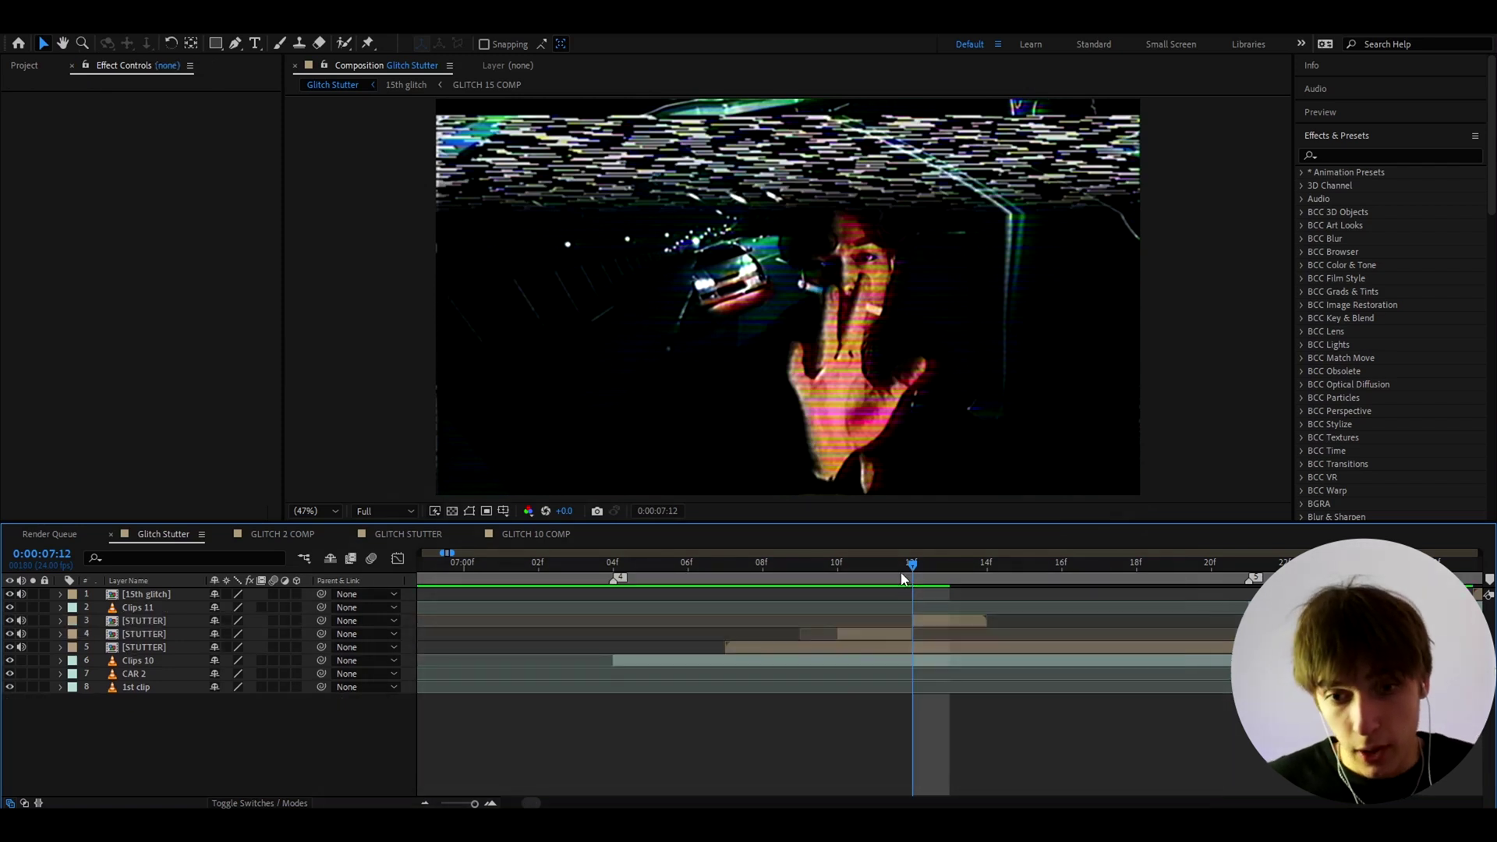
# Preview the stutter and add a new adjustment layer starting at 0:00:07:14 above the STUTTER pieces.
pyautogui.click(615, 576)
pyautogui.press('space')
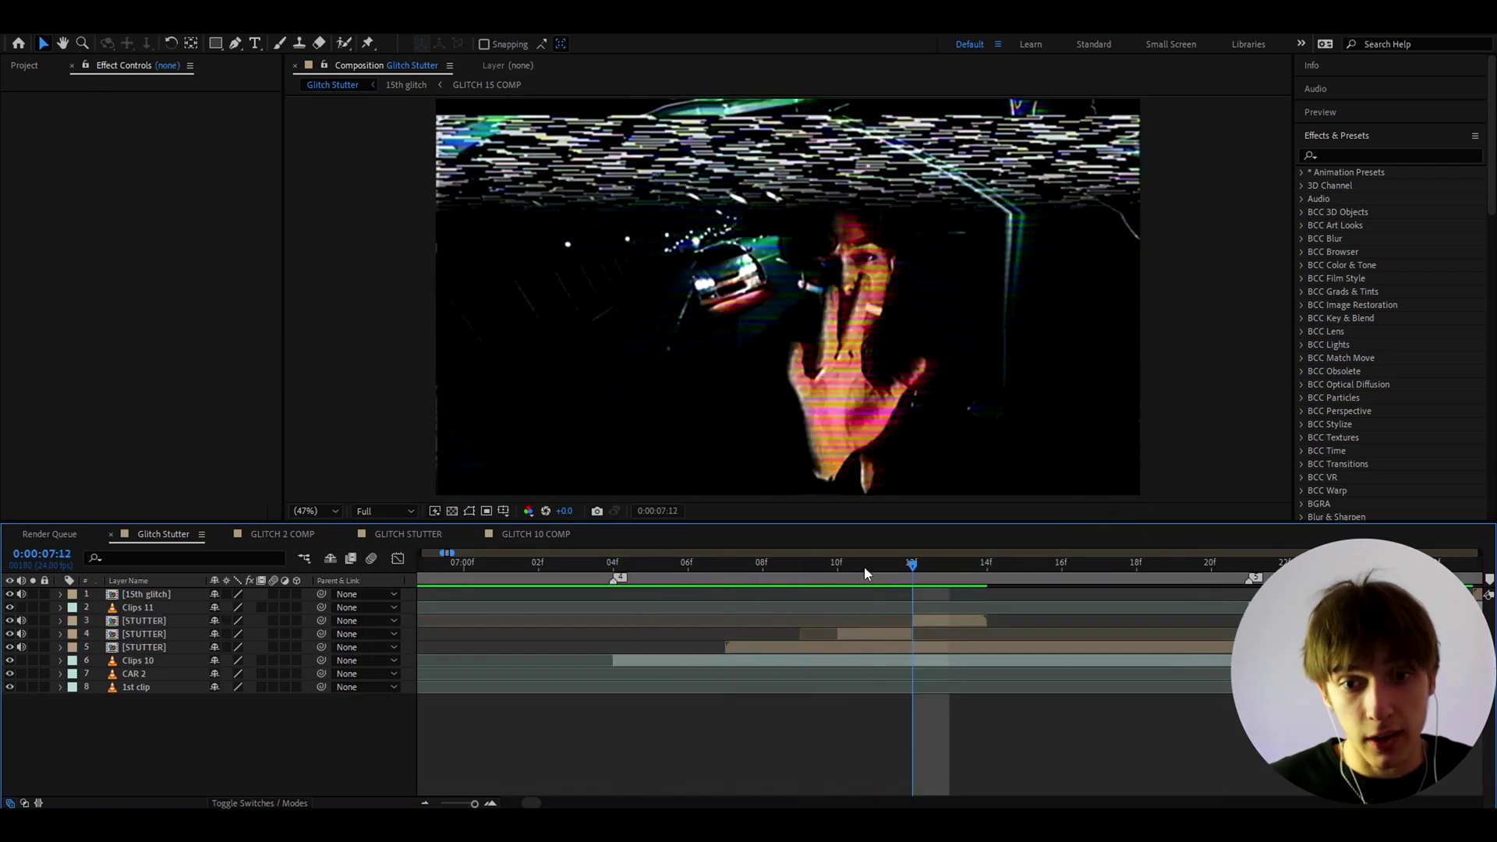
pyautogui.moveTo(802, 575); pyautogui.dragTo(872, 634)
pyautogui.hotkey('ctrl', 'alt', 'y')
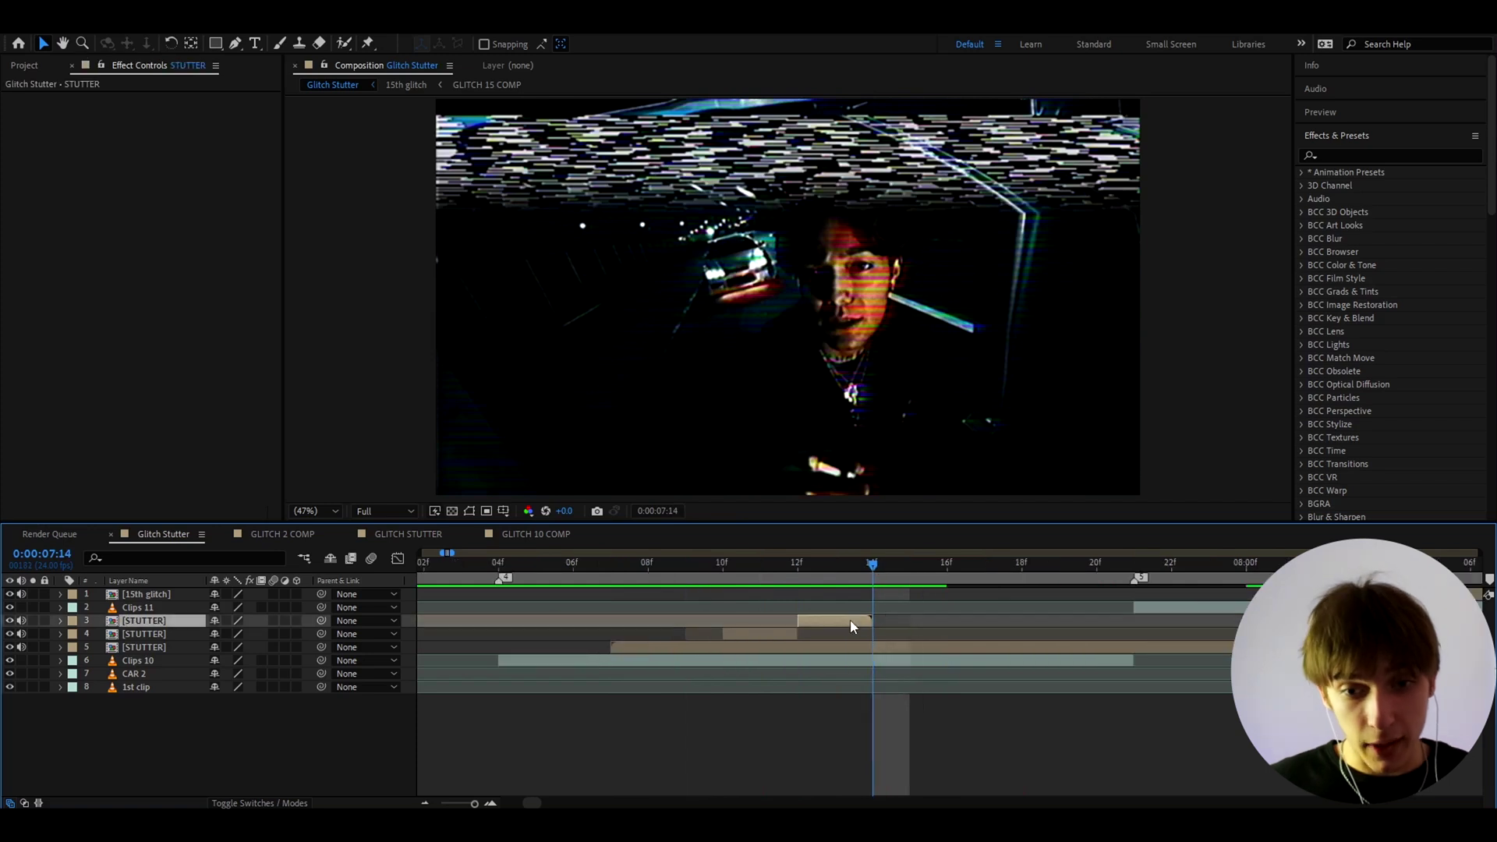
# Apply the Transform effect to the new adjustment layer and set its Scale to 140.
pyautogui.hotkey('ctrl', 'space')
pyautogui.write('tra')
pyautogui.click(767, 649)
pyautogui.click(165, 152)
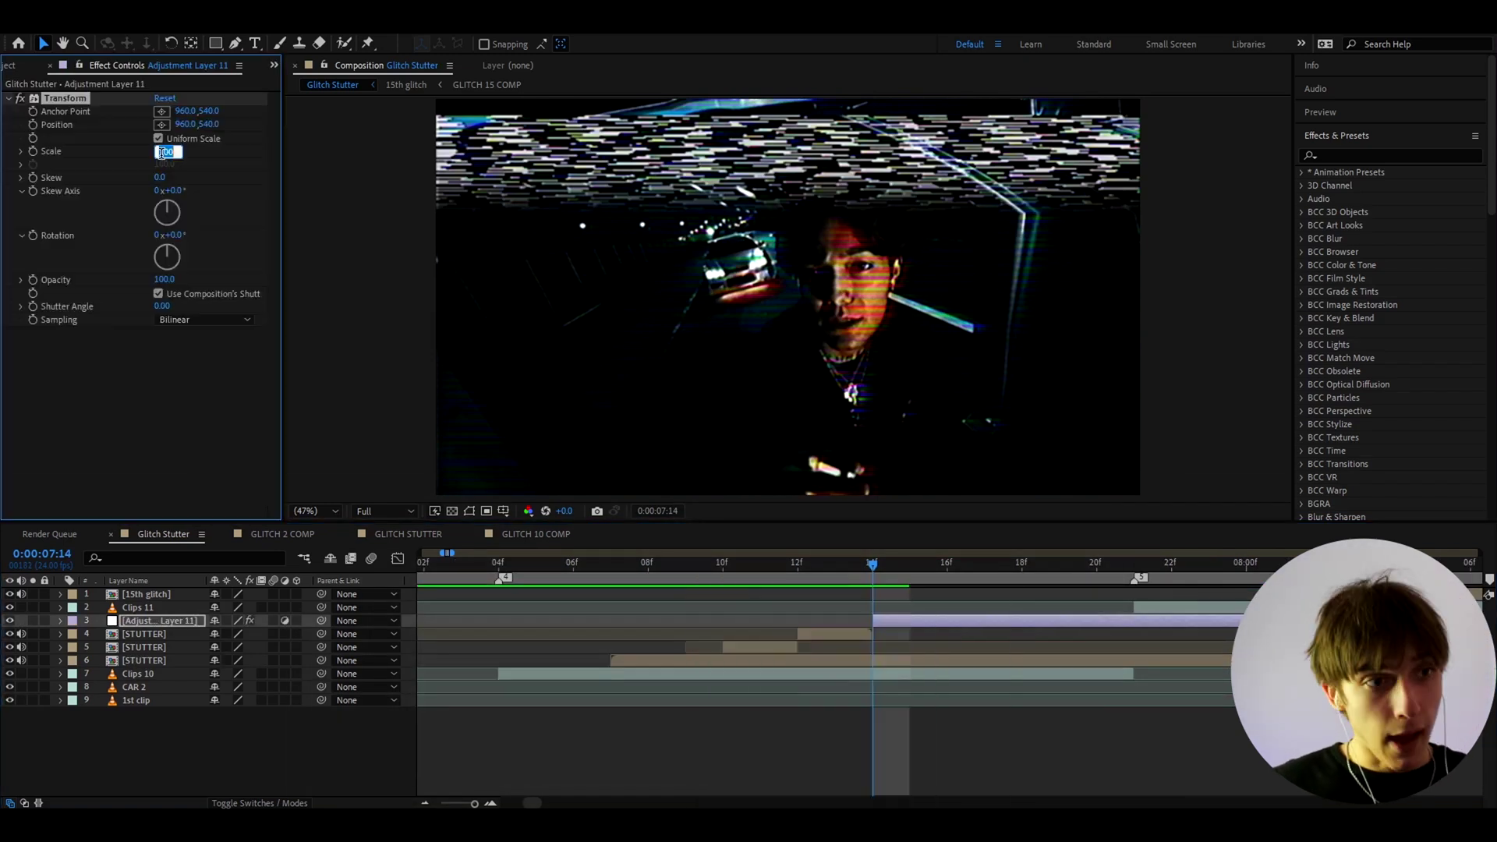
pyautogui.write('1')
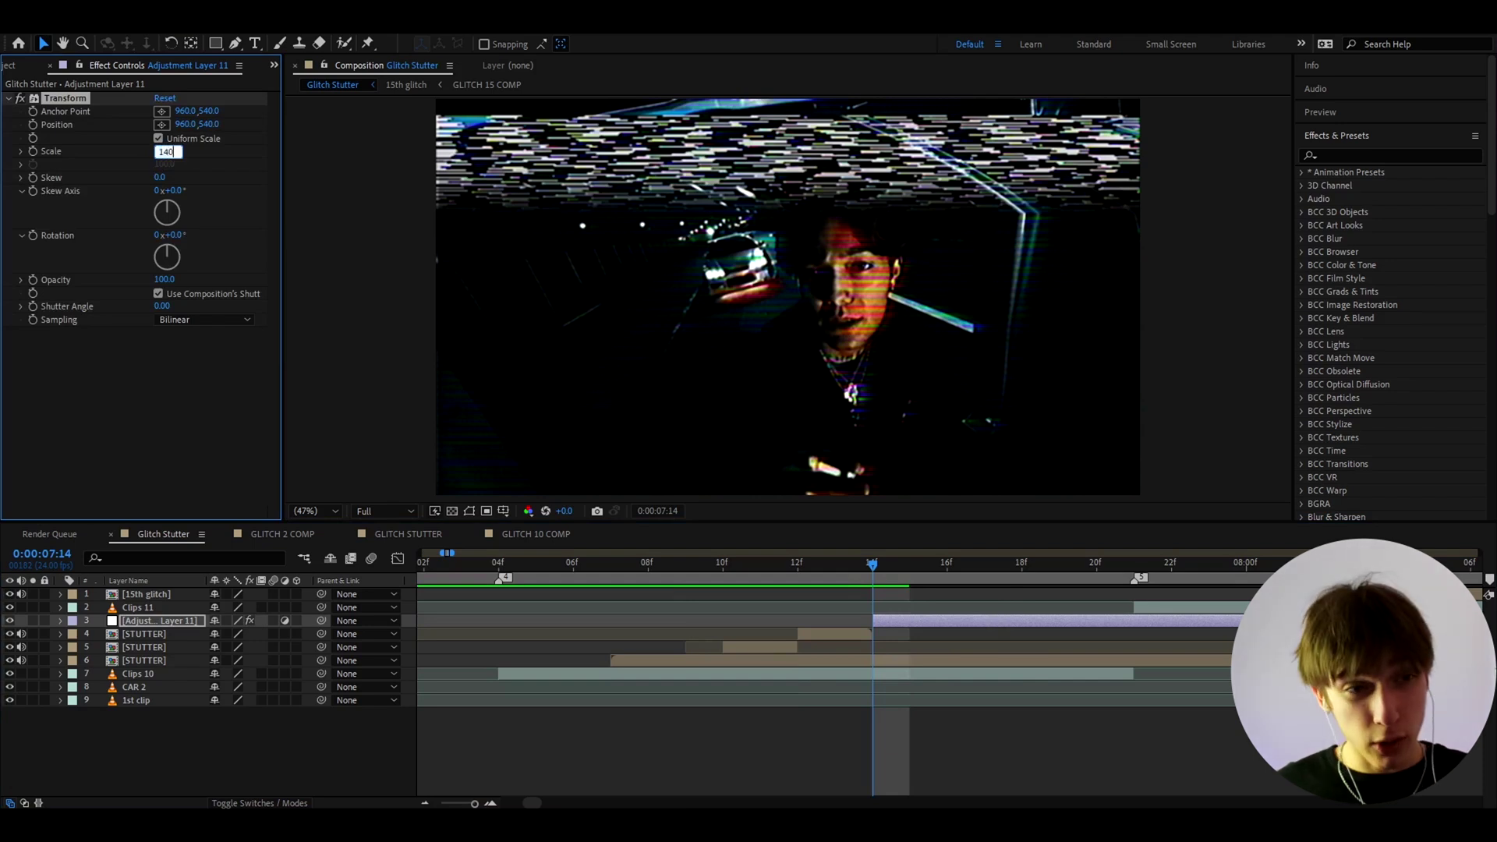
pyautogui.write('40')
pyautogui.press('Return')
pyautogui.hotkey('ctrl', 'space')
pyautogui.press('Escape')
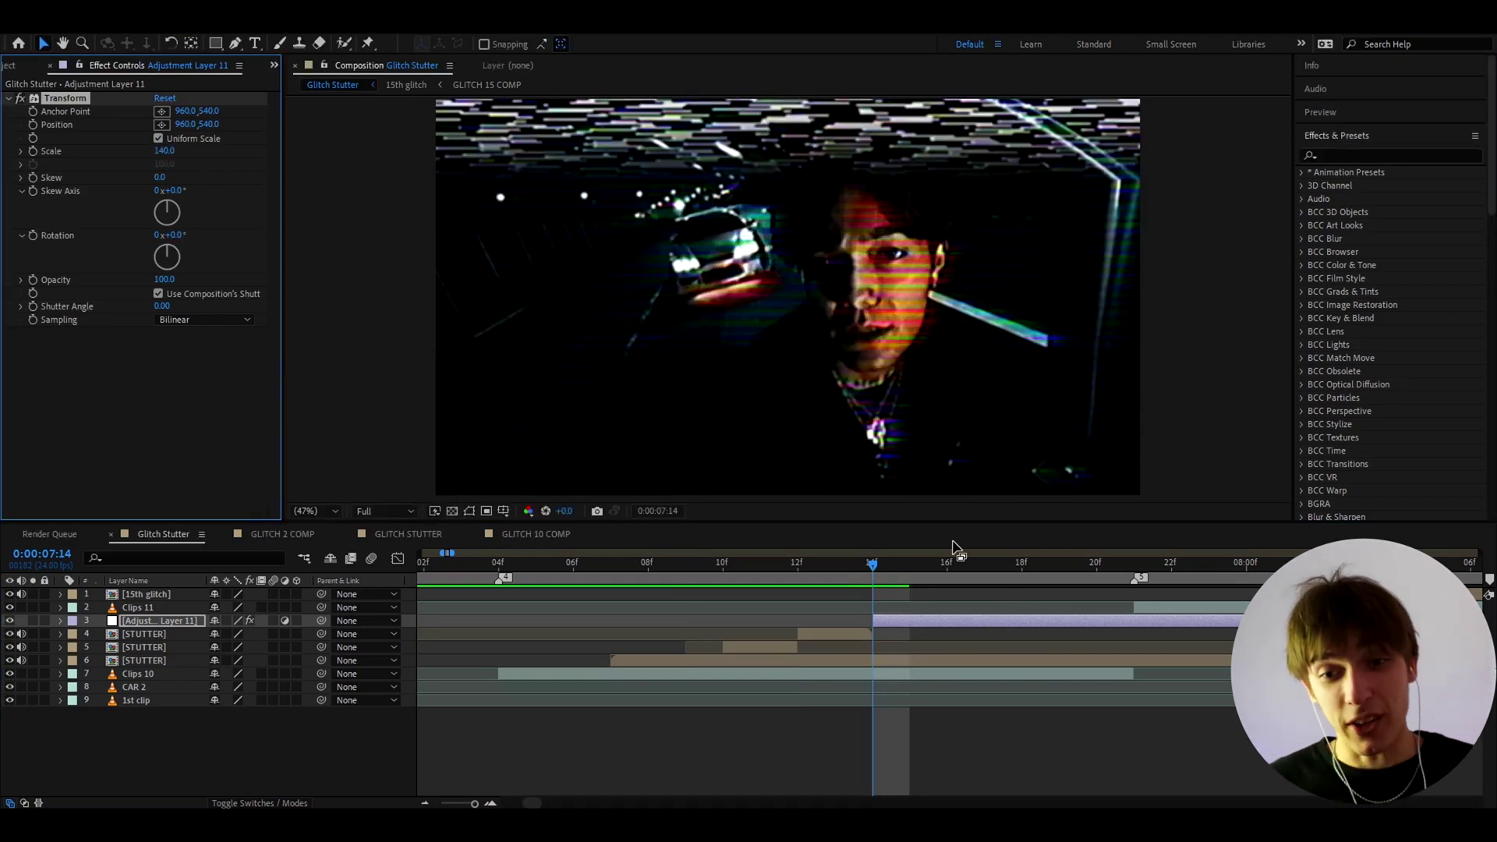
pyautogui.moveTo(825, 561); pyautogui.dragTo(870, 571)
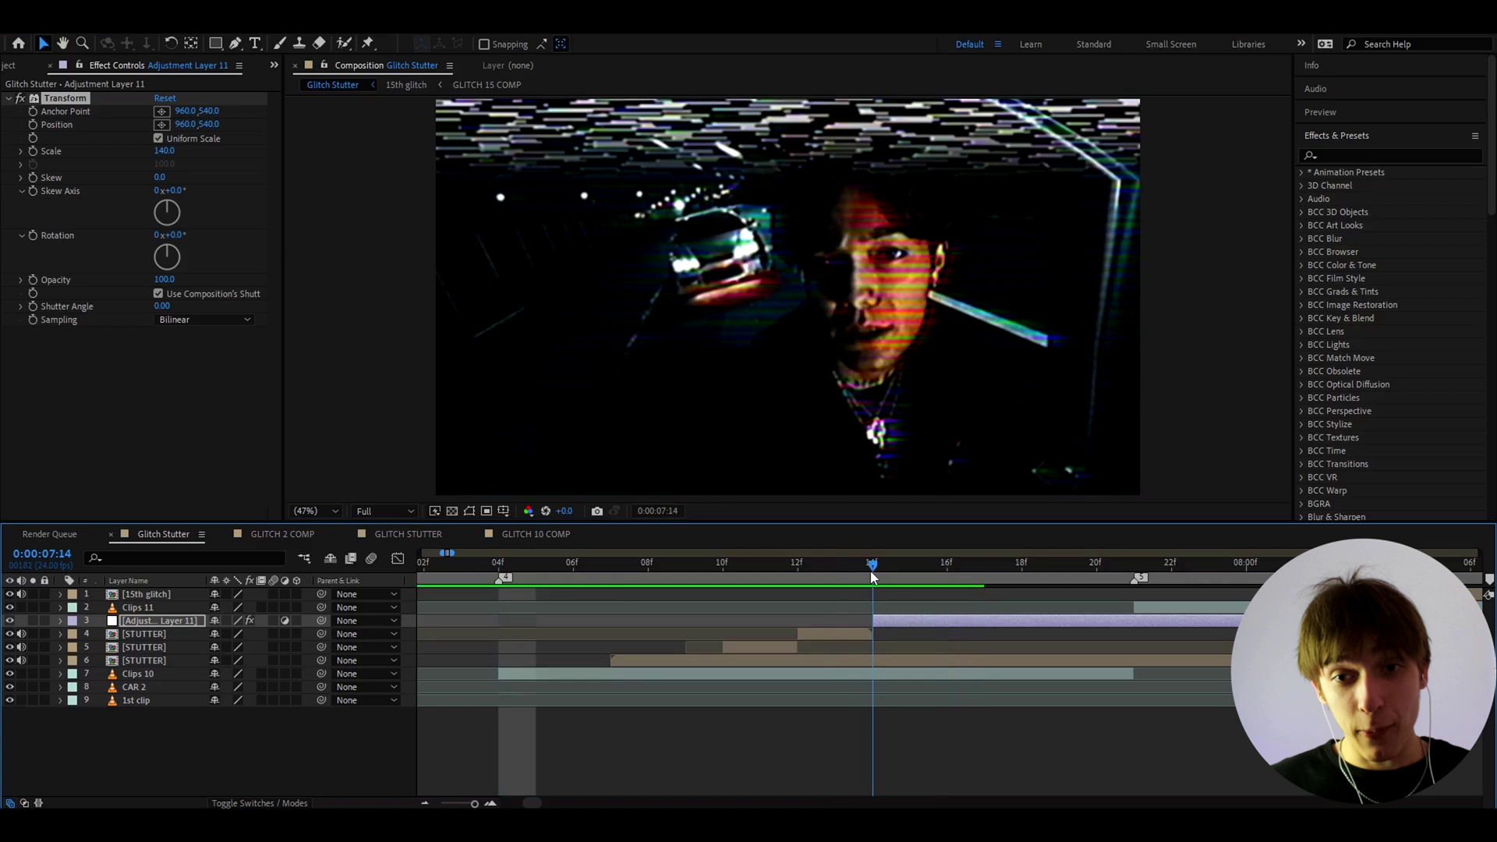
# Duplicate the lowest STUTTER layer, shift the copy two frames later and trim it to the range from 07:15 to 07:17.
pyautogui.click(884, 659)
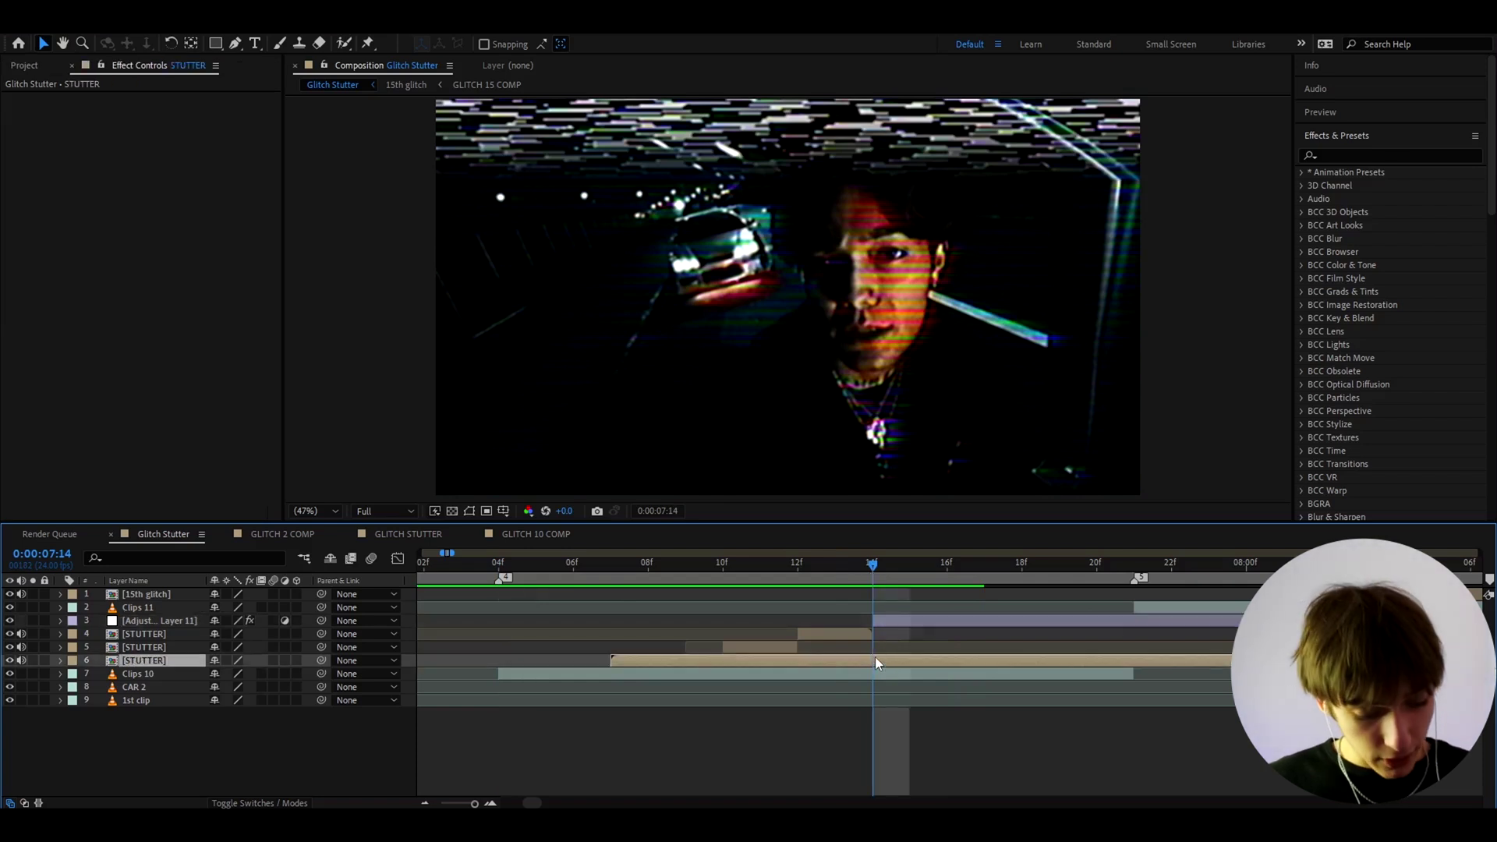
pyautogui.hotkey('ctrl', 'd')
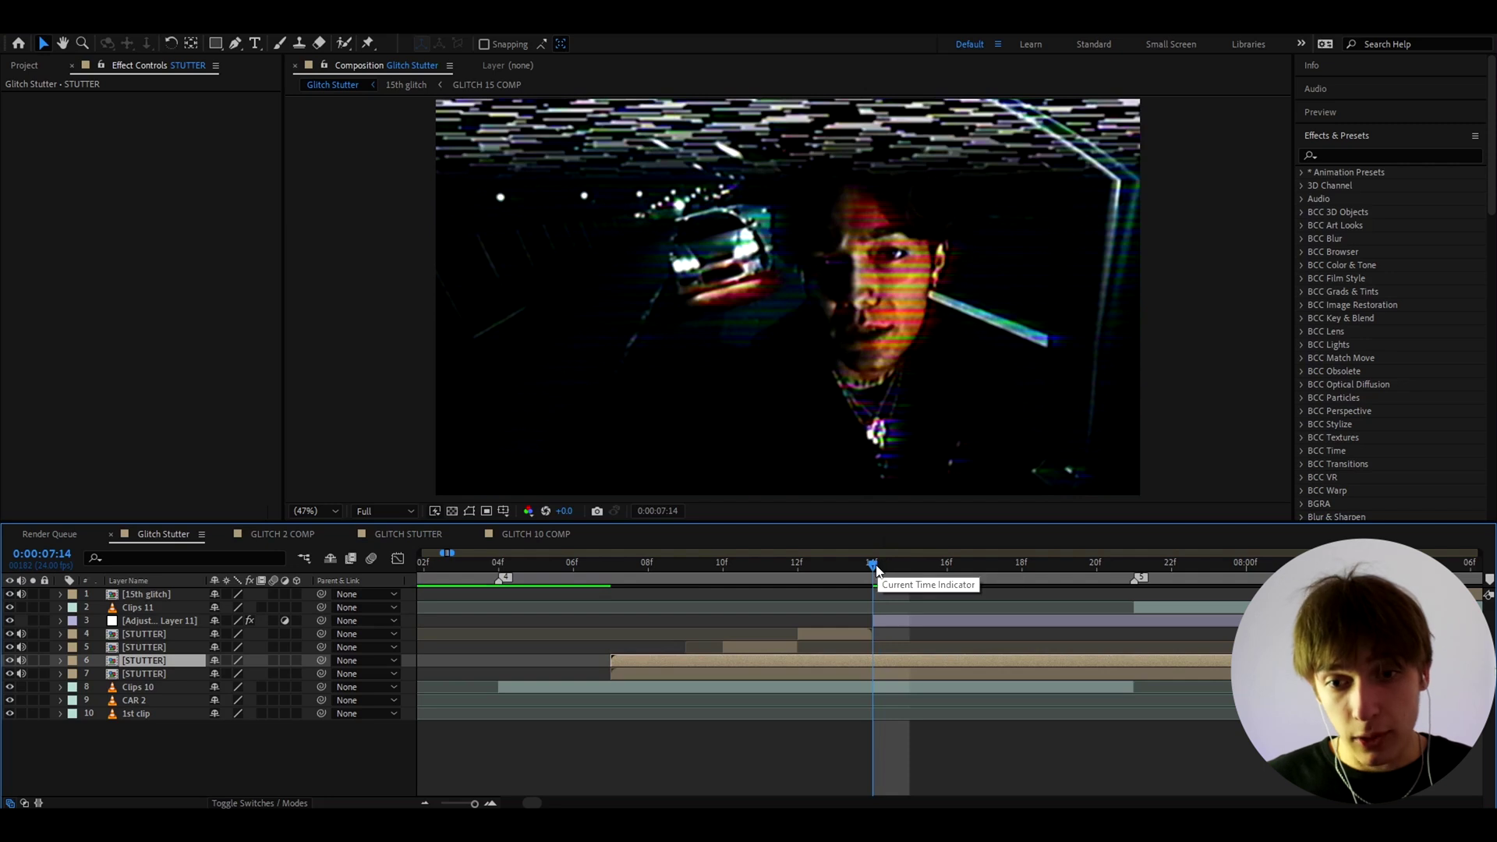
pyautogui.moveTo(876, 564); pyautogui.dragTo(909, 569)
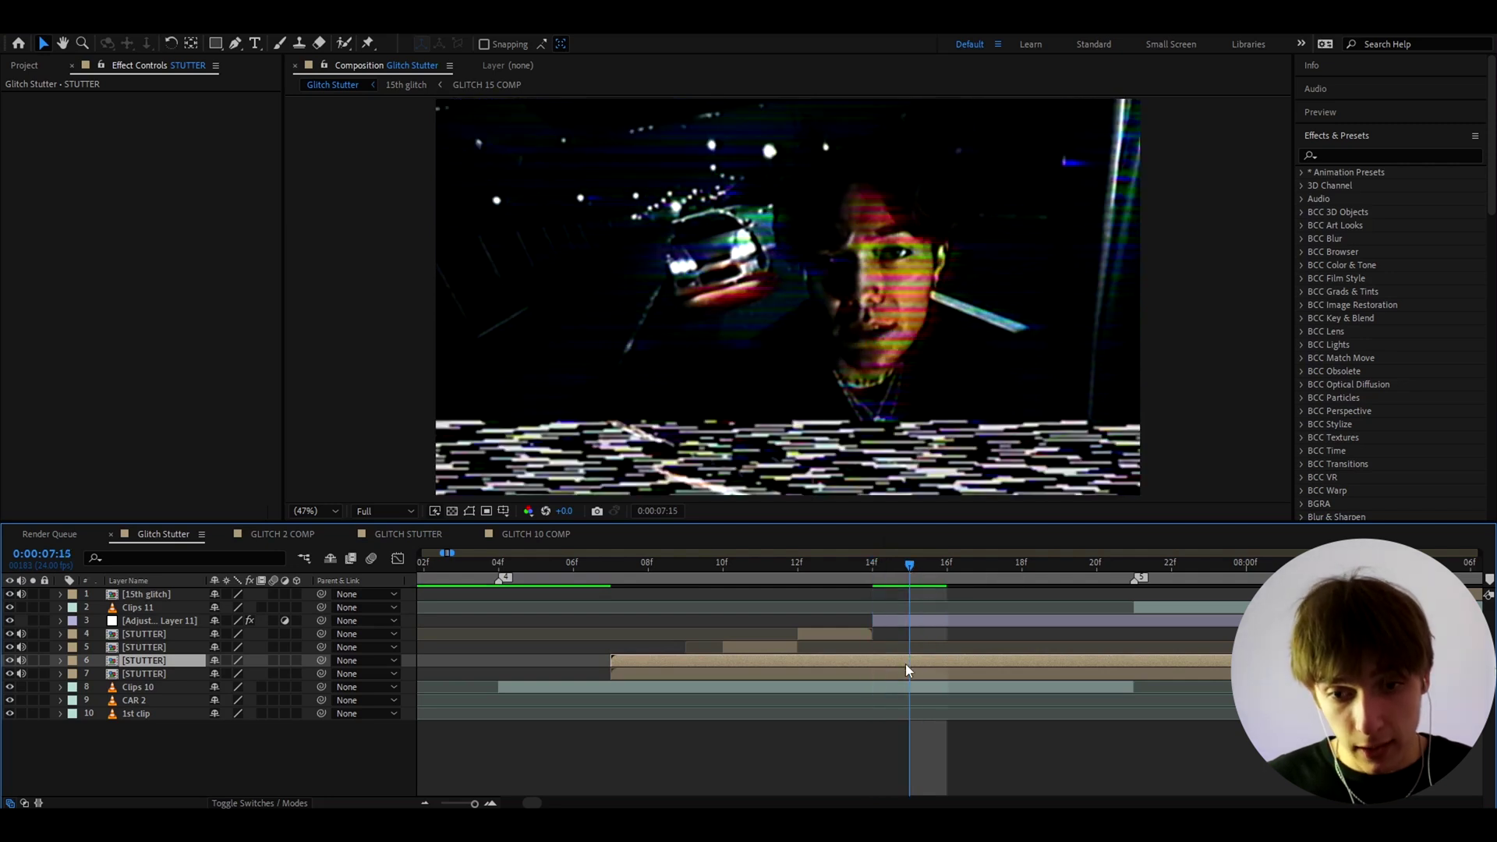
pyautogui.moveTo(905, 663); pyautogui.dragTo(974, 651)
pyautogui.hotkey('ctrl', 'shift', 'd')
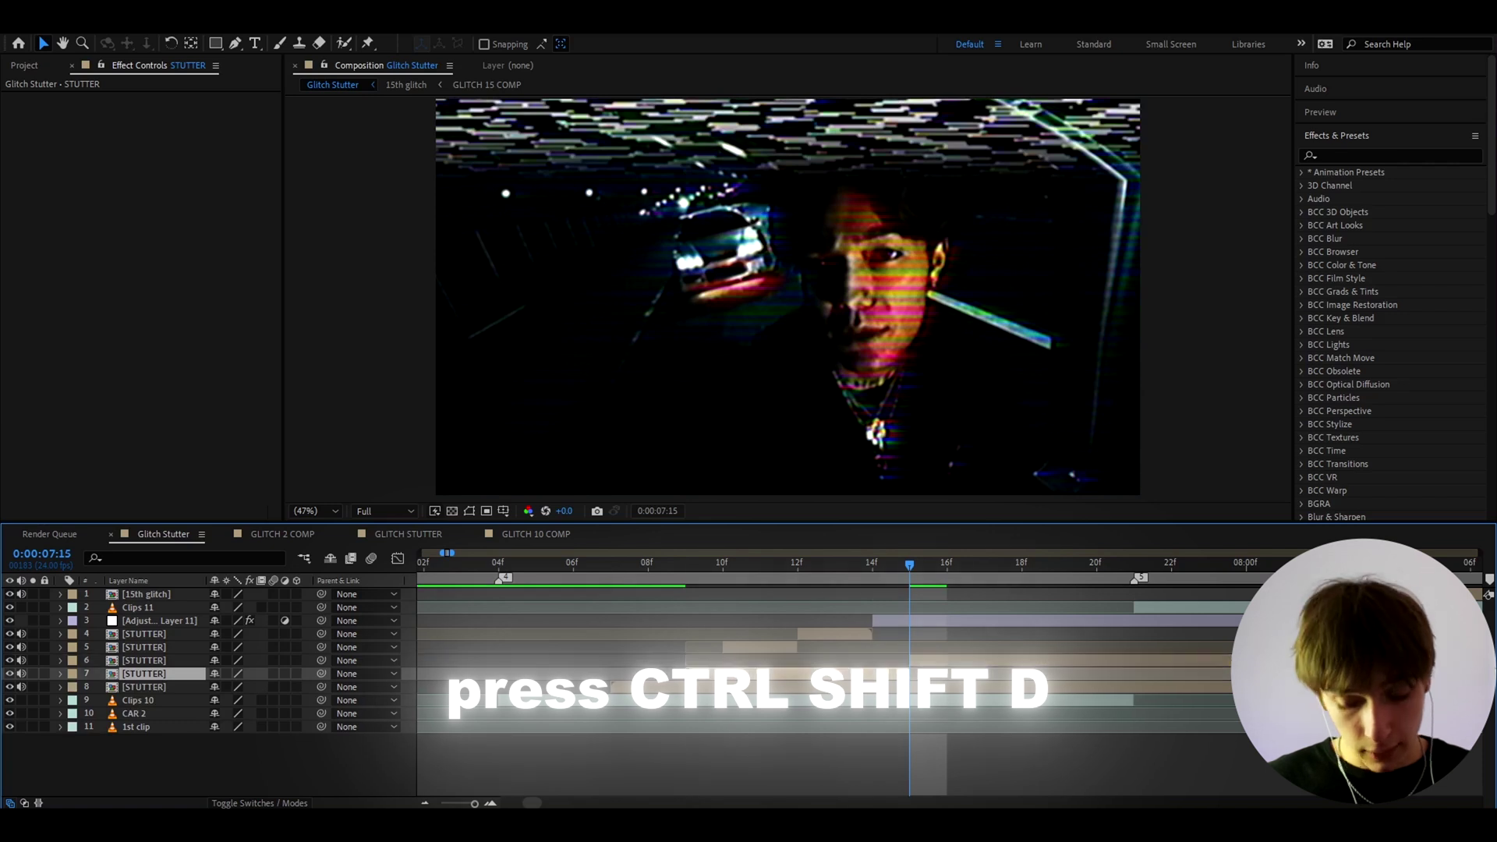
pyautogui.press('Delete')
pyautogui.moveTo(913, 564); pyautogui.dragTo(648, 602)
pyautogui.hotkey('ctrl', 'shift', 'd')
pyautogui.press('Delete')
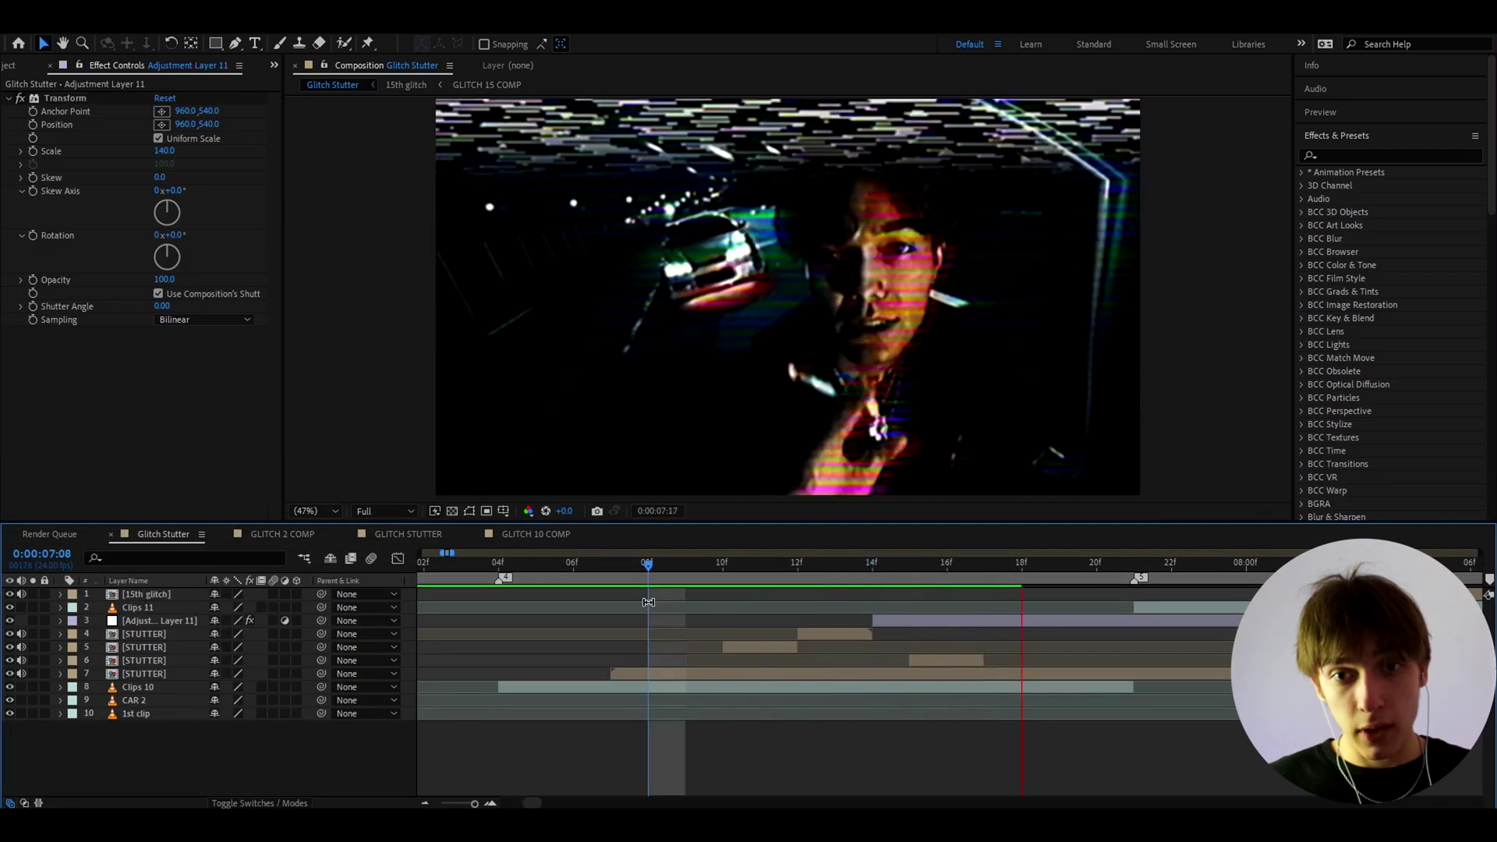
# Duplicate the two-frame STUTTER piece at 07:15 and place the copy from 0:00:07:18 to 07:21.
pyautogui.moveTo(986, 567); pyautogui.dragTo(1023, 580)
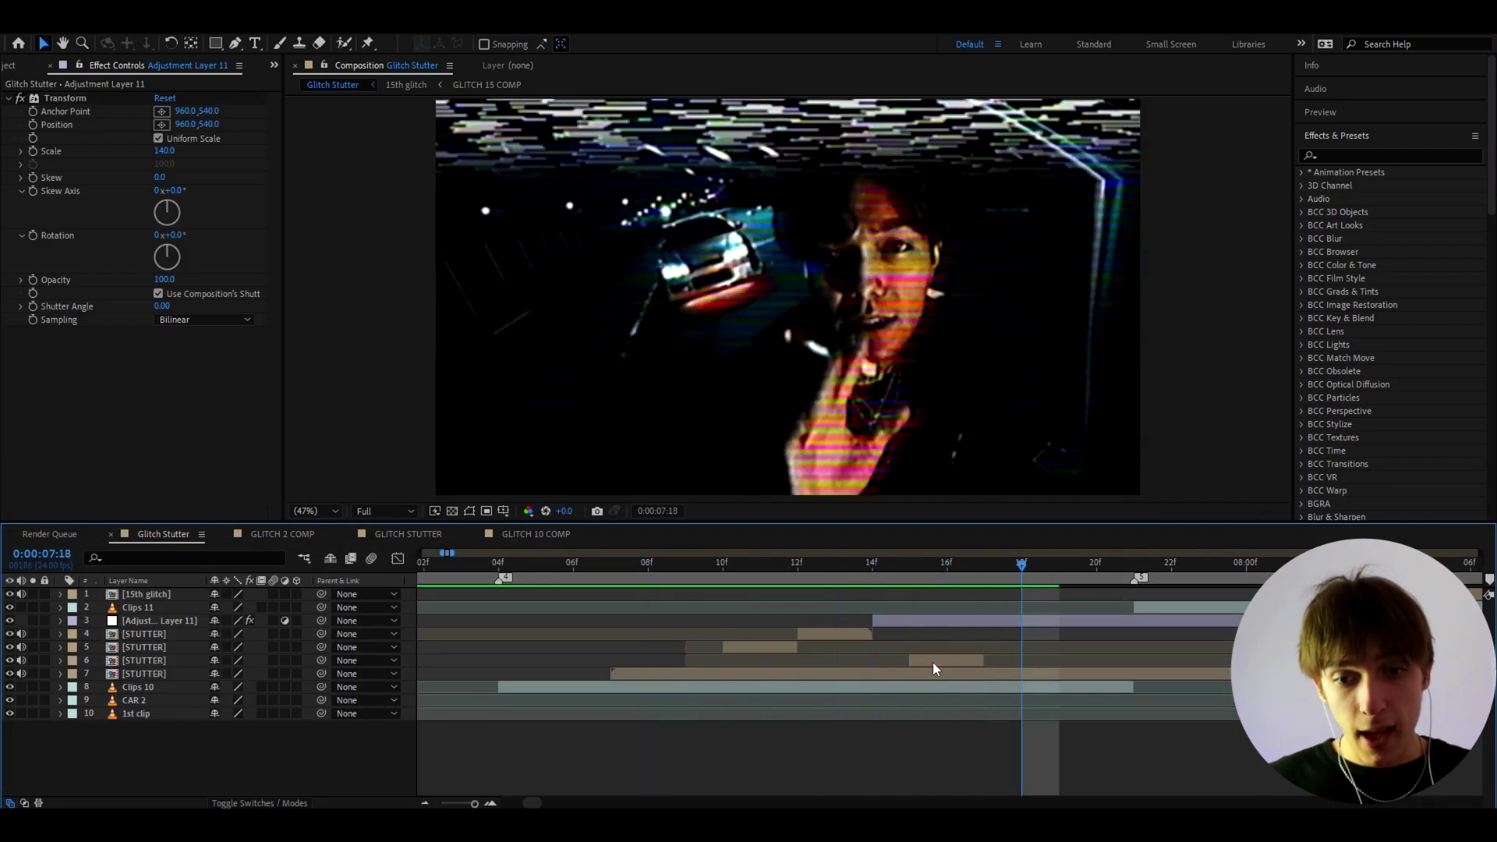
pyautogui.click(934, 660)
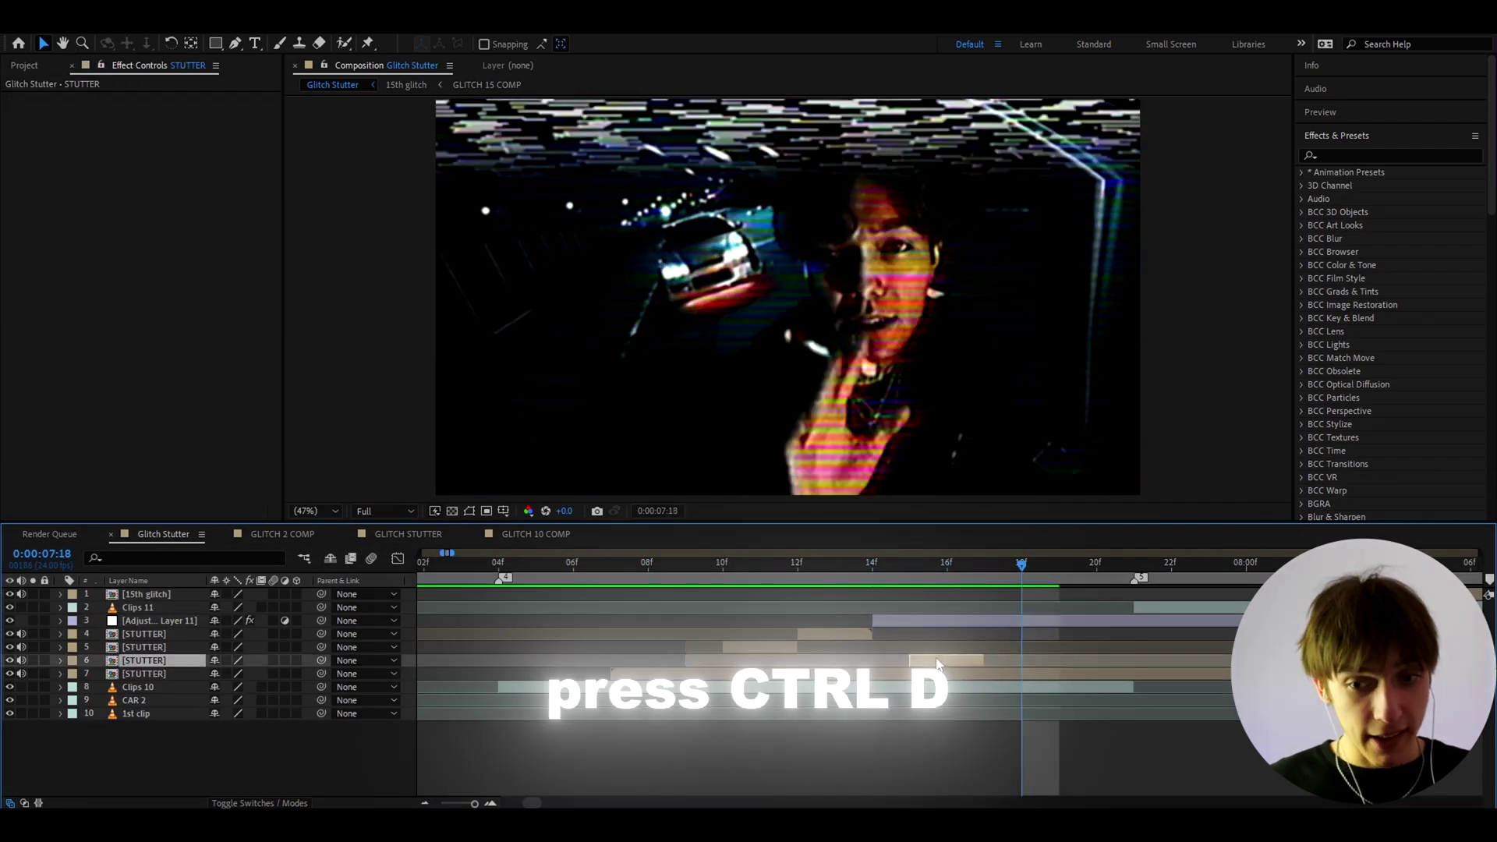
pyautogui.hotkey('ctrl', 'd')
pyautogui.moveTo(938, 661); pyautogui.dragTo(1041, 665)
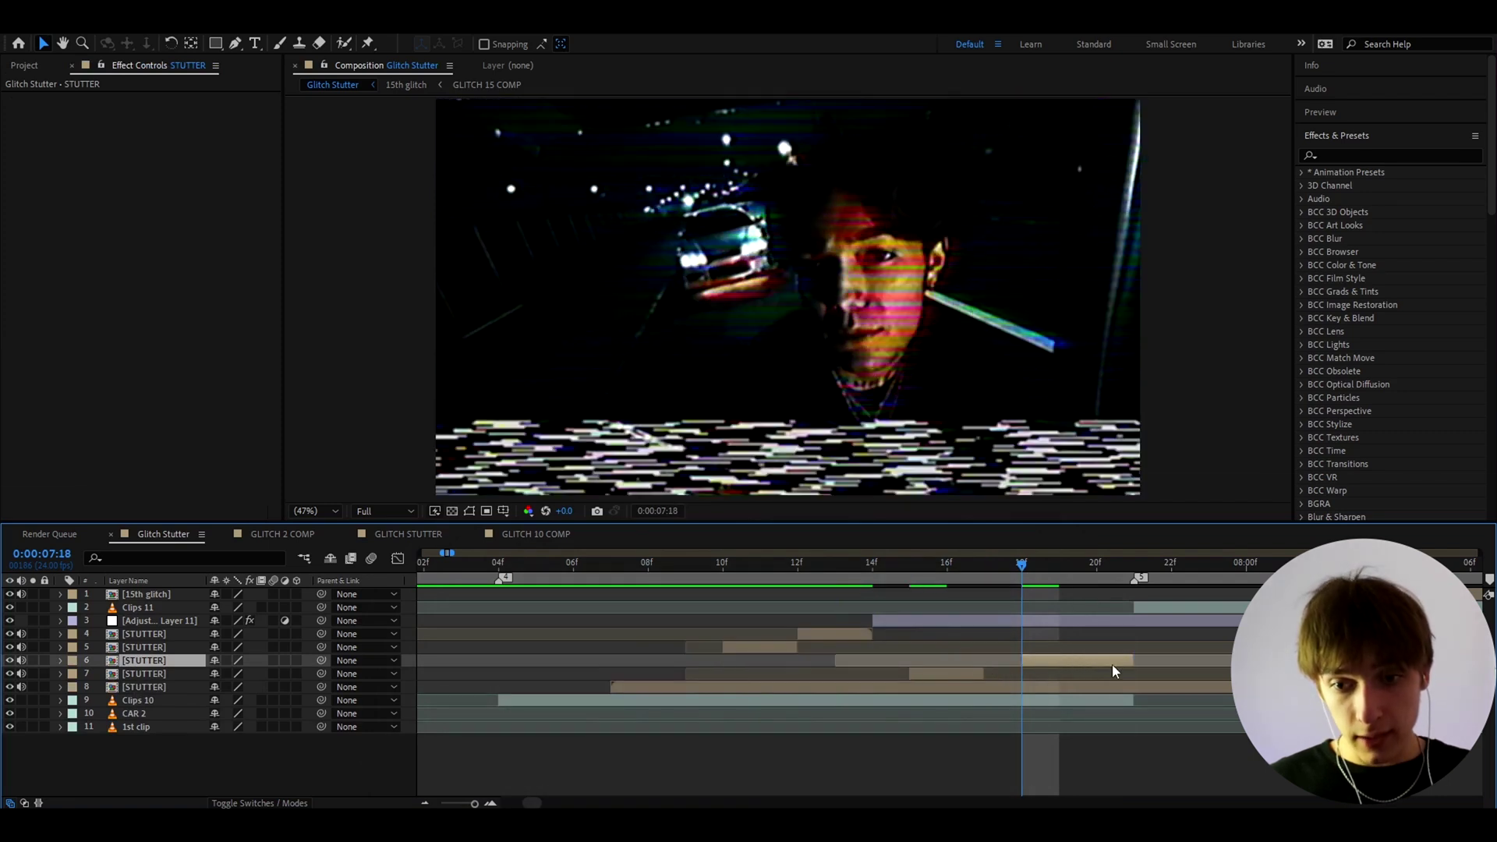
# Play back the stutter section from 0:00:07:04 to check the timing of the STUTTER pieces.
pyautogui.scroll(-1, 1072, 652)
pyautogui.scroll(-1, 903, 567)
pyautogui.click(851, 567)
pyautogui.press('space')
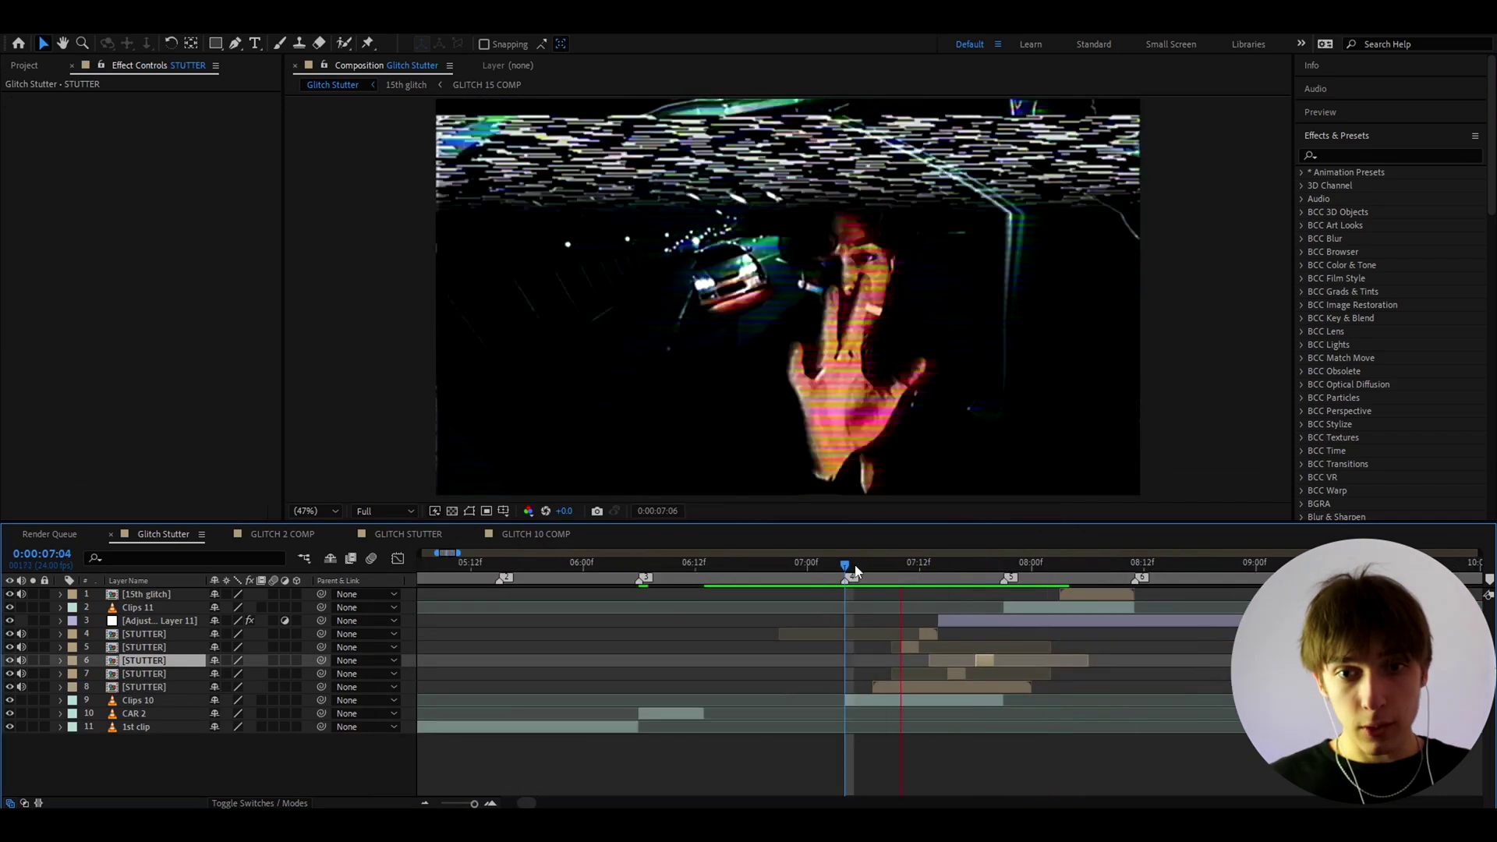
pyautogui.press('space')
pyautogui.moveTo(880, 567); pyautogui.dragTo(998, 570)
pyautogui.scroll(2, 1010, 652)
pyautogui.scroll(-2, 918, 573)
pyautogui.click(776, 569)
pyautogui.press('space')
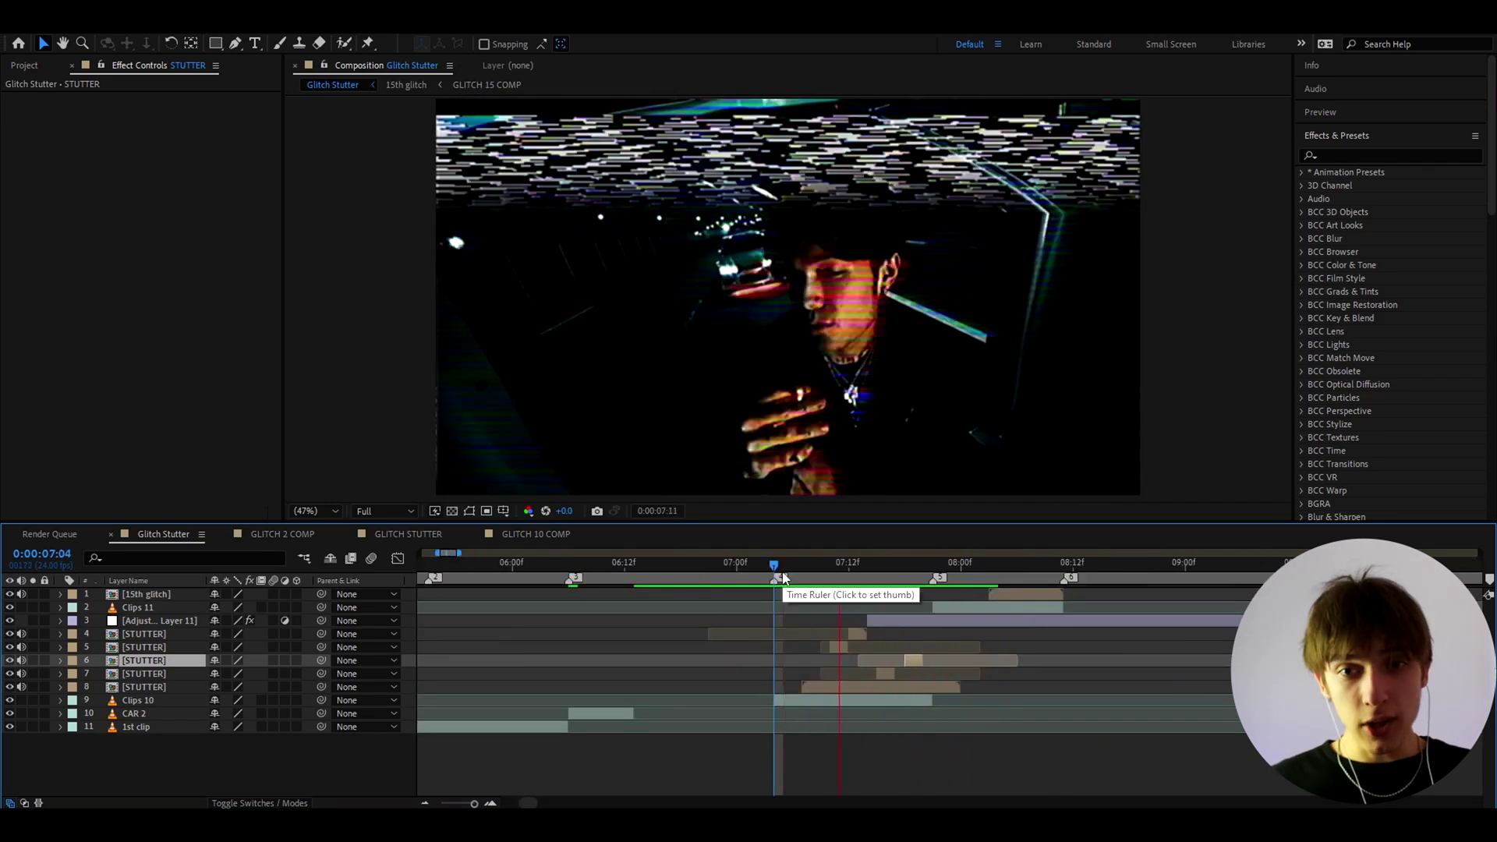
pyautogui.press('space')
# Add another adjustment layer above the Transform adjustment layer with the current time at 0:00:07:17.
pyautogui.moveTo(841, 569); pyautogui.dragTo(893, 581)
pyautogui.scroll(2, 886, 614)
pyautogui.click(889, 623)
pyautogui.hotkey('ctrl', 'alt', 'y')
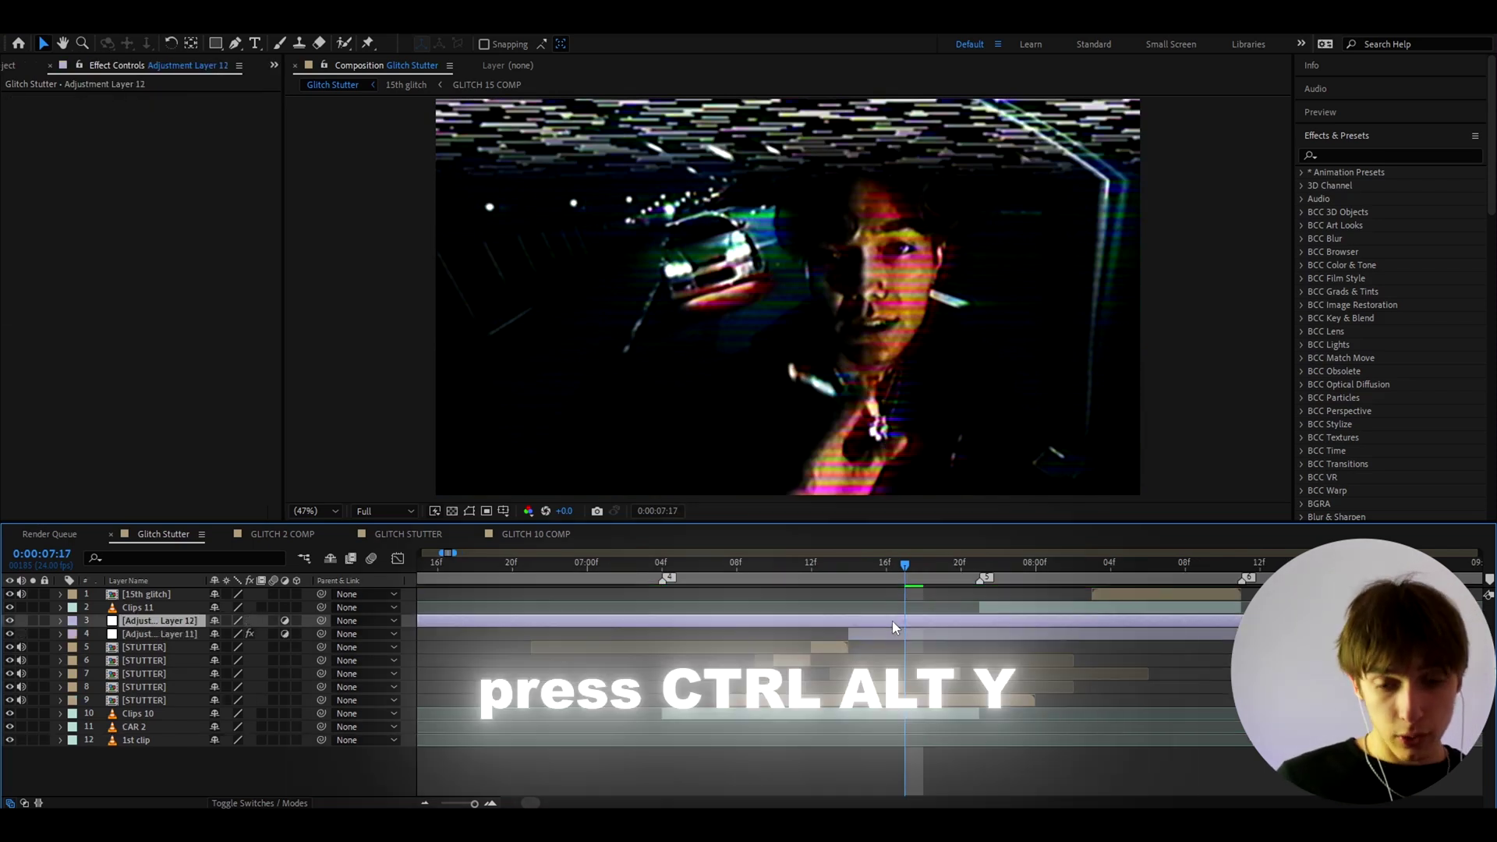
# Trim the new adjustment layer to run from 07:17 to 07:20 and apply the Glitch 1 preset from Glitch Presets 24FPS to it.
pyautogui.hotkey('alt', '[')
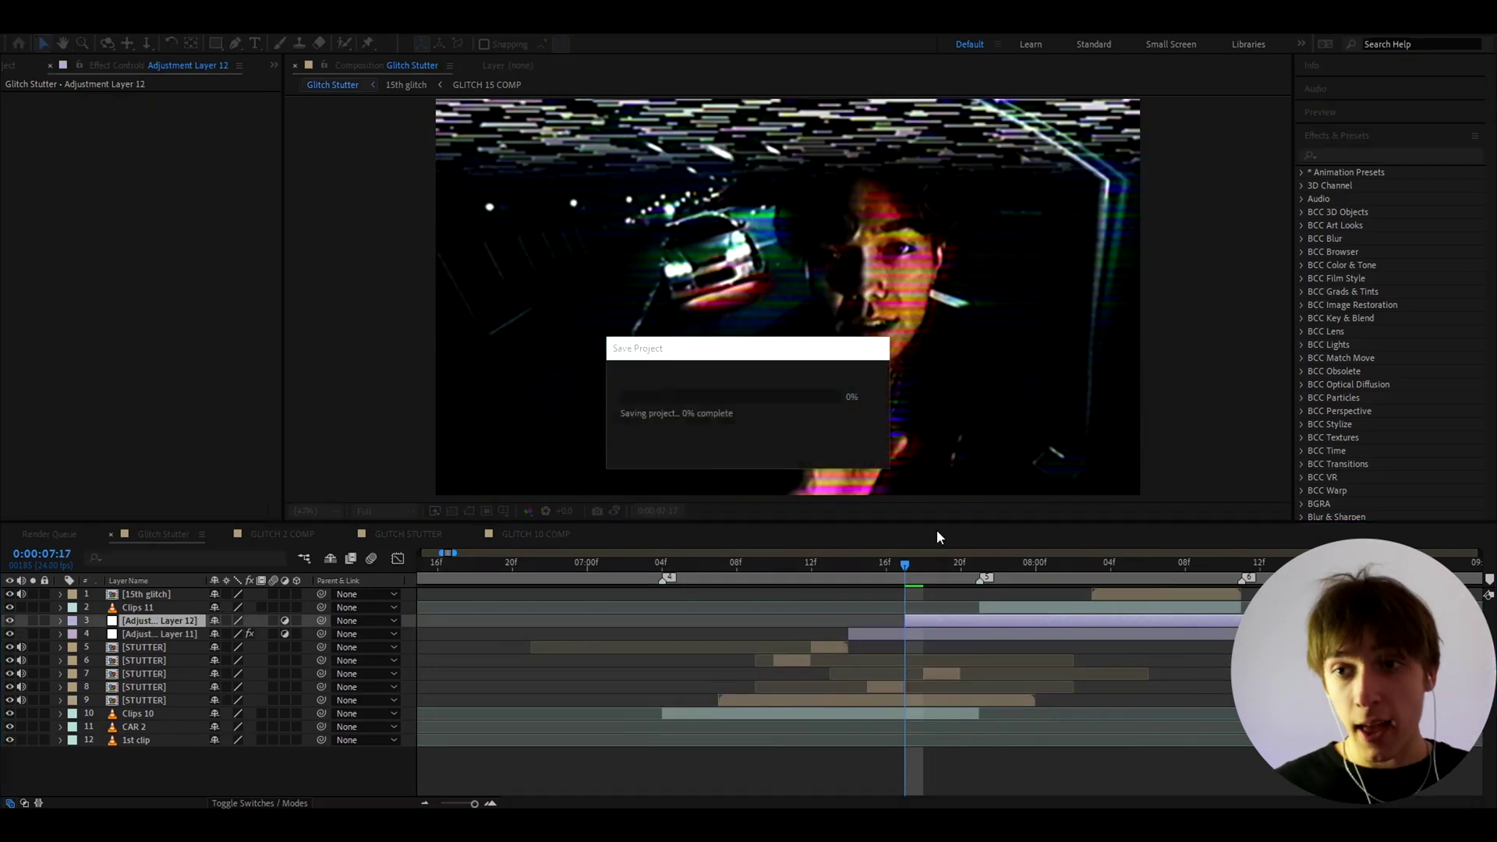
pyautogui.click(1300, 172)
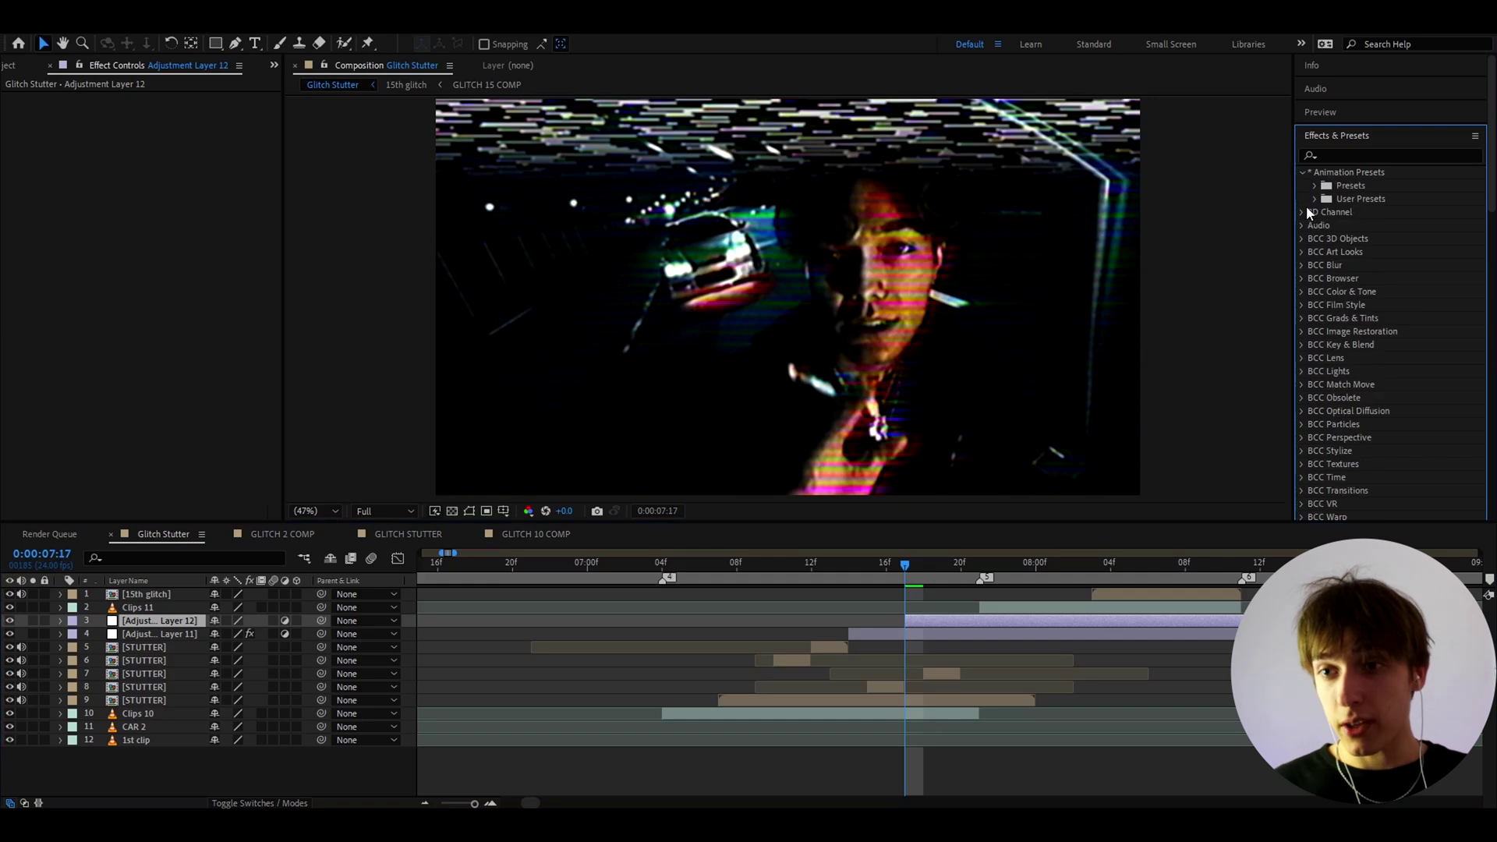
pyautogui.click(1316, 199)
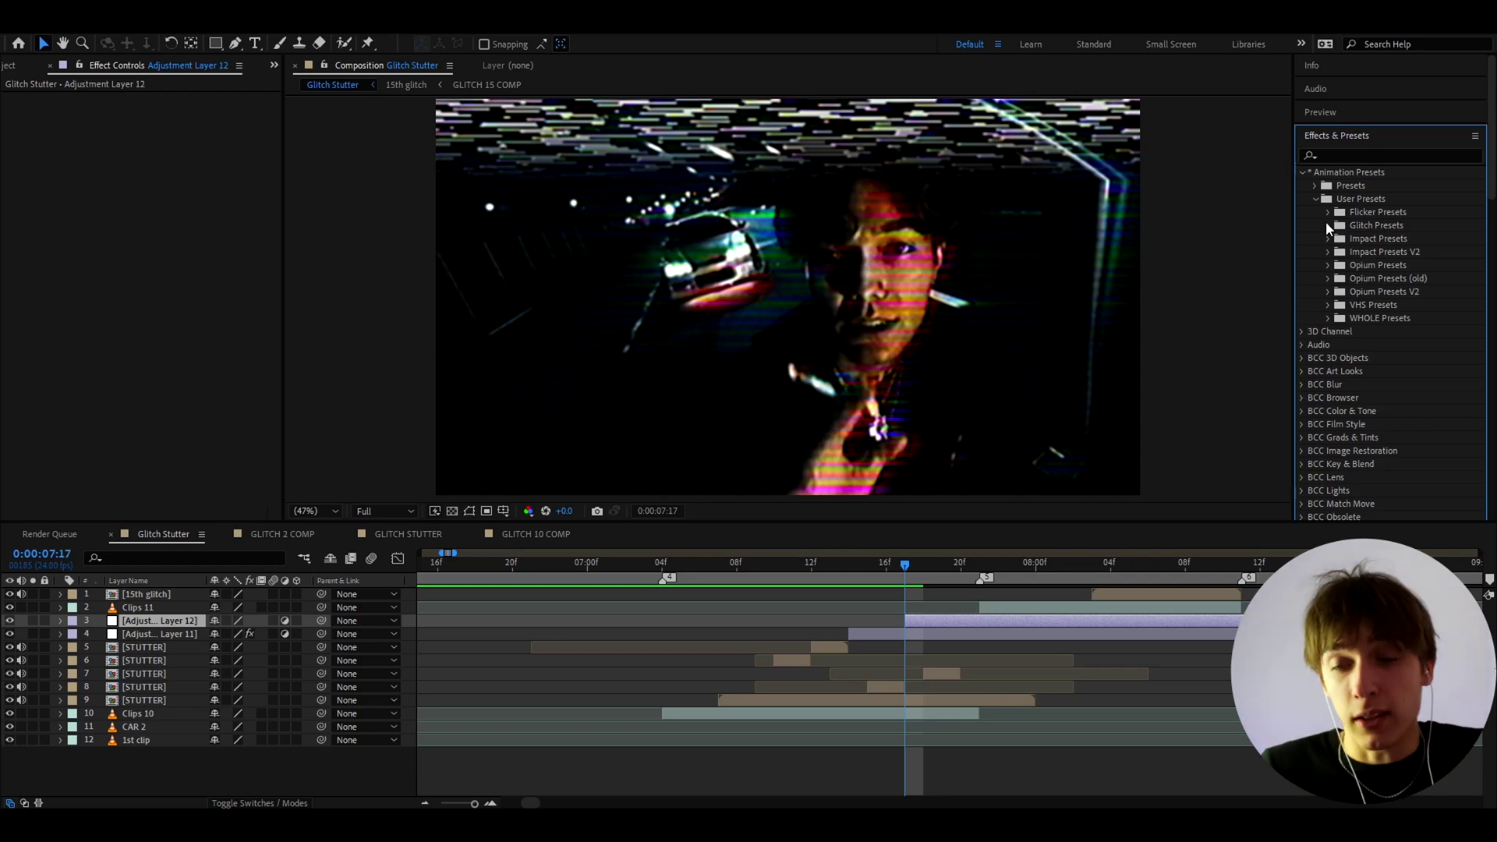
pyautogui.click(1326, 225)
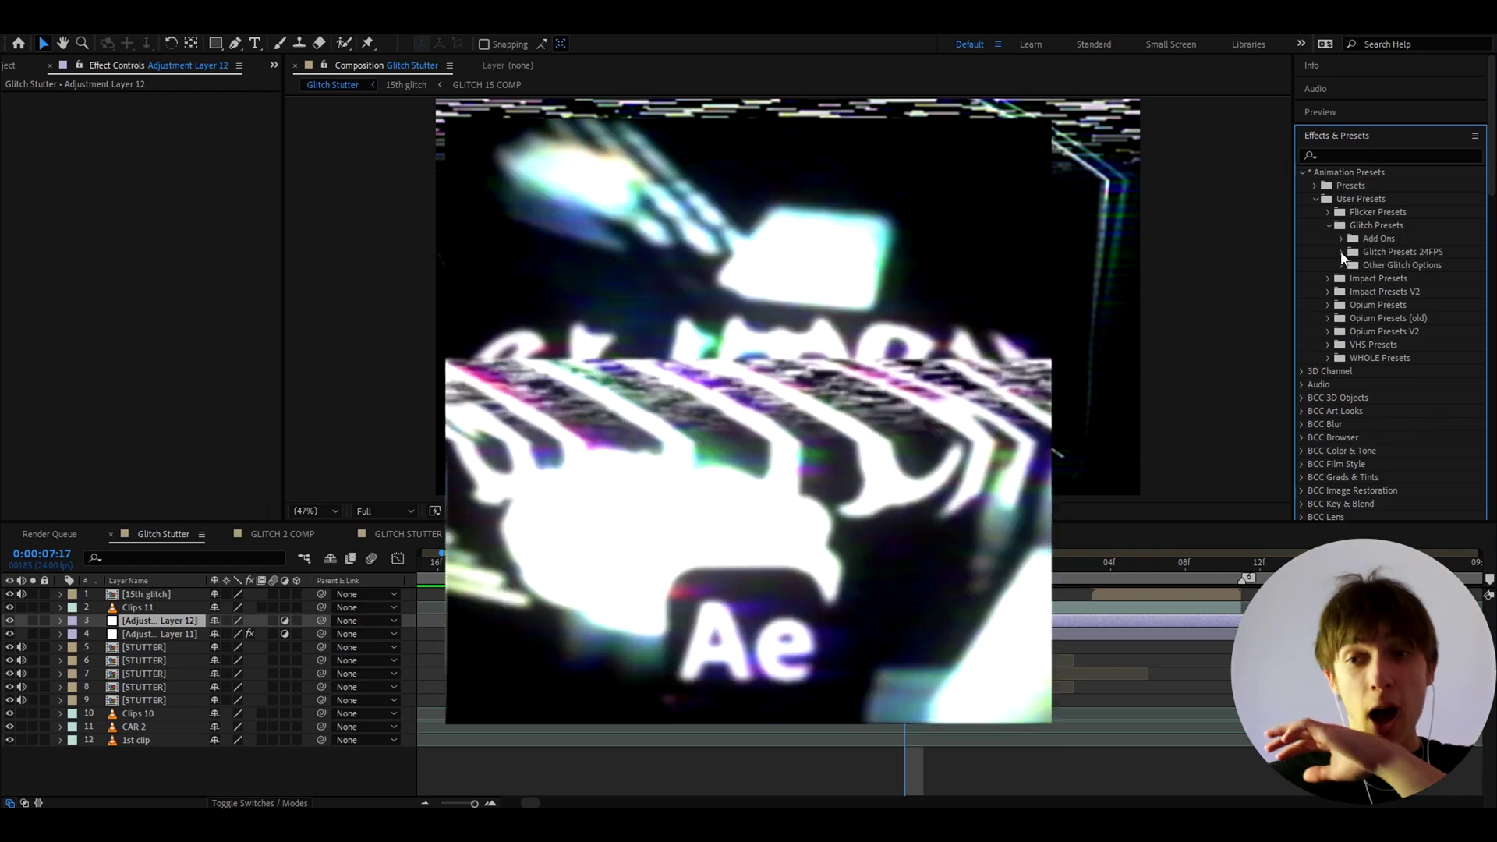
pyautogui.click(1341, 252)
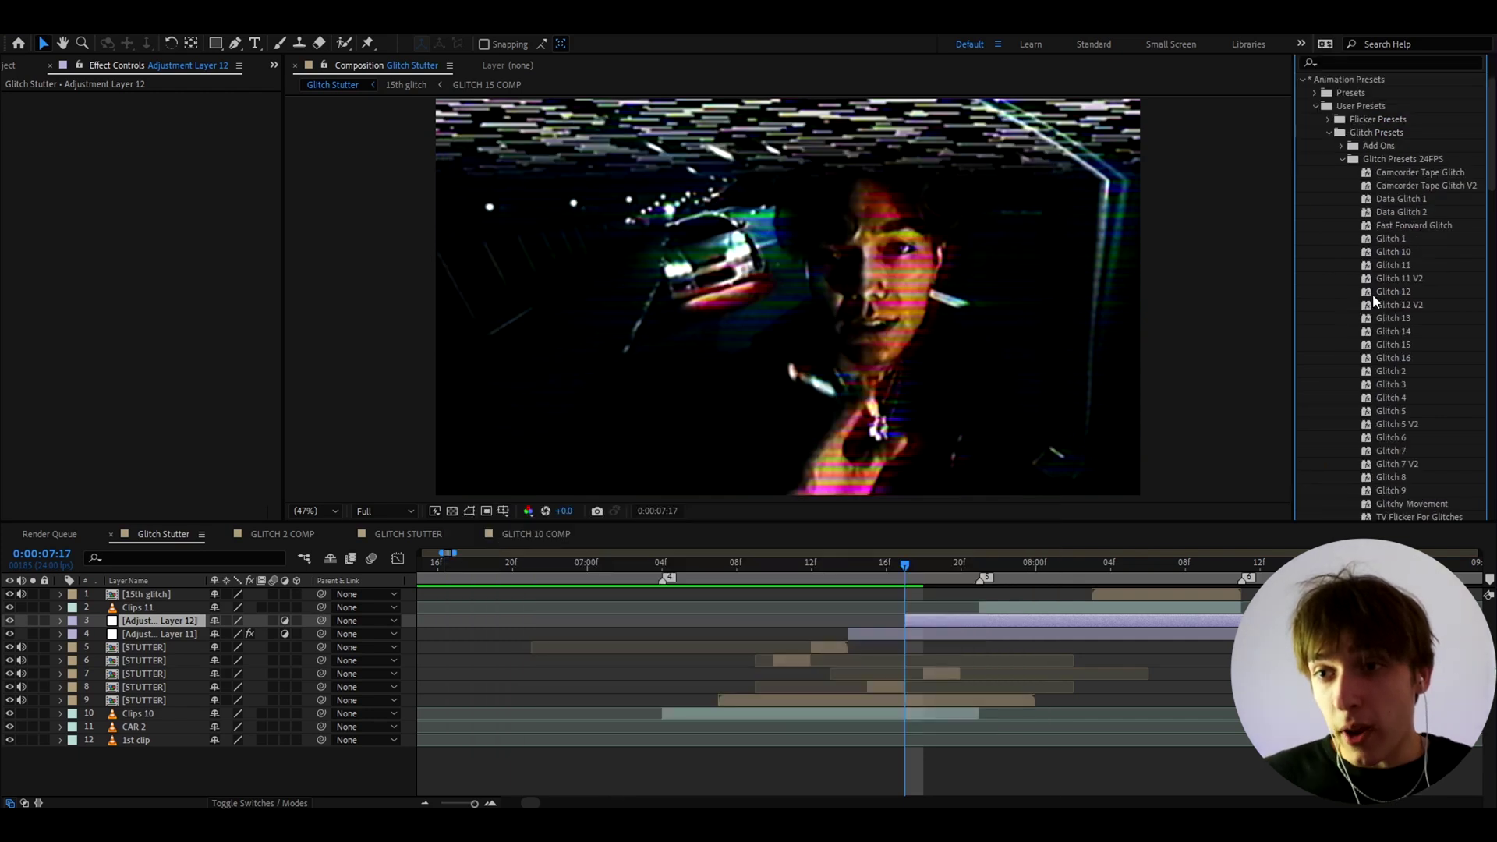
pyautogui.moveTo(1390, 237); pyautogui.dragTo(1008, 571)
pyautogui.press('=')
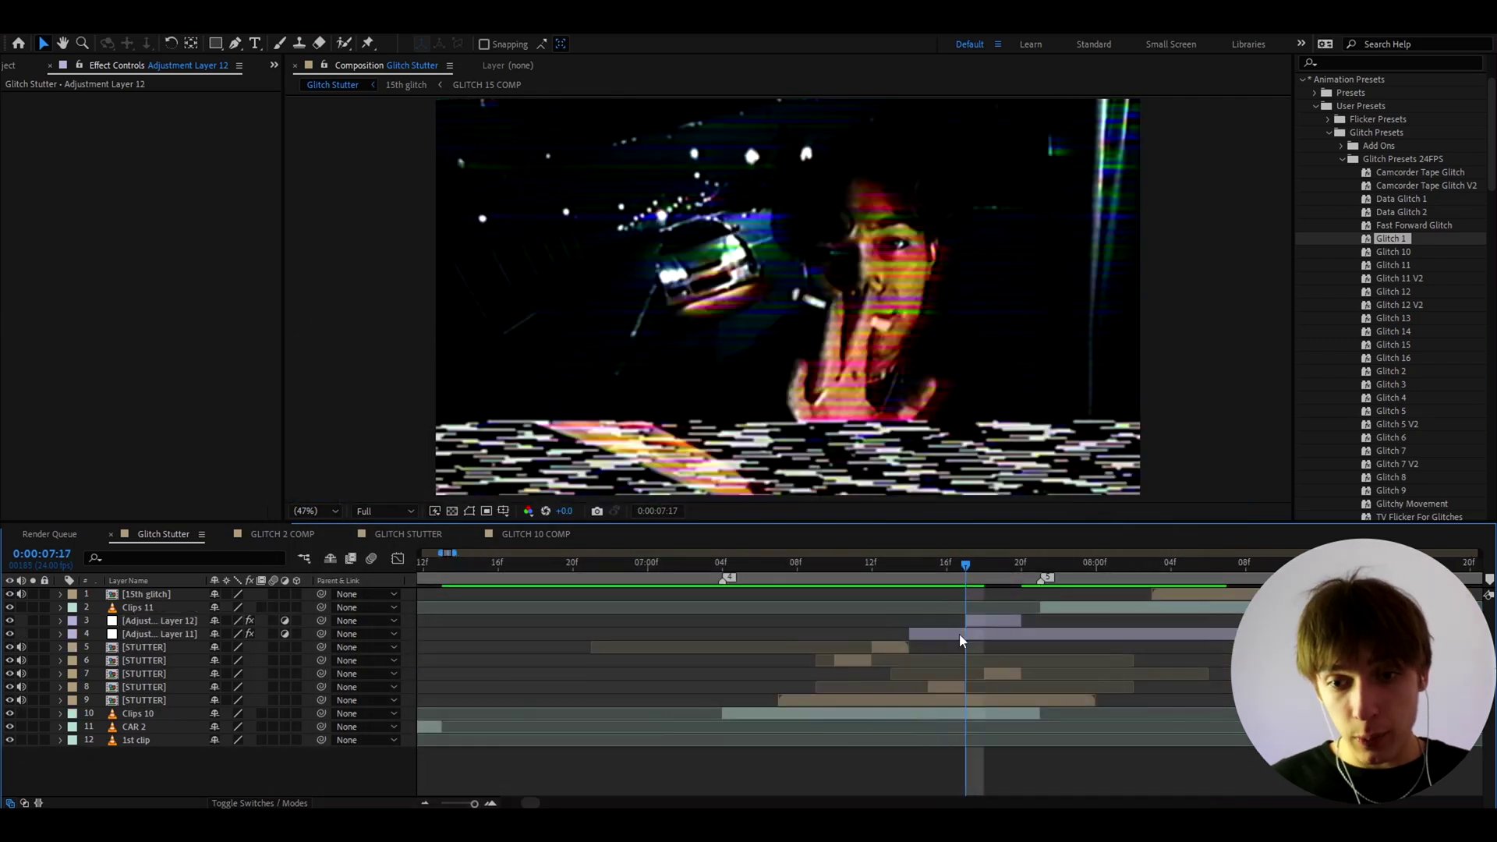
# Play back the stutter section from 0:00:07:05 to check it with the Glitch 1 adjustment layer in place.
pyautogui.click(960, 633)
pyautogui.click(984, 566)
pyautogui.moveTo(985, 567); pyautogui.dragTo(741, 583)
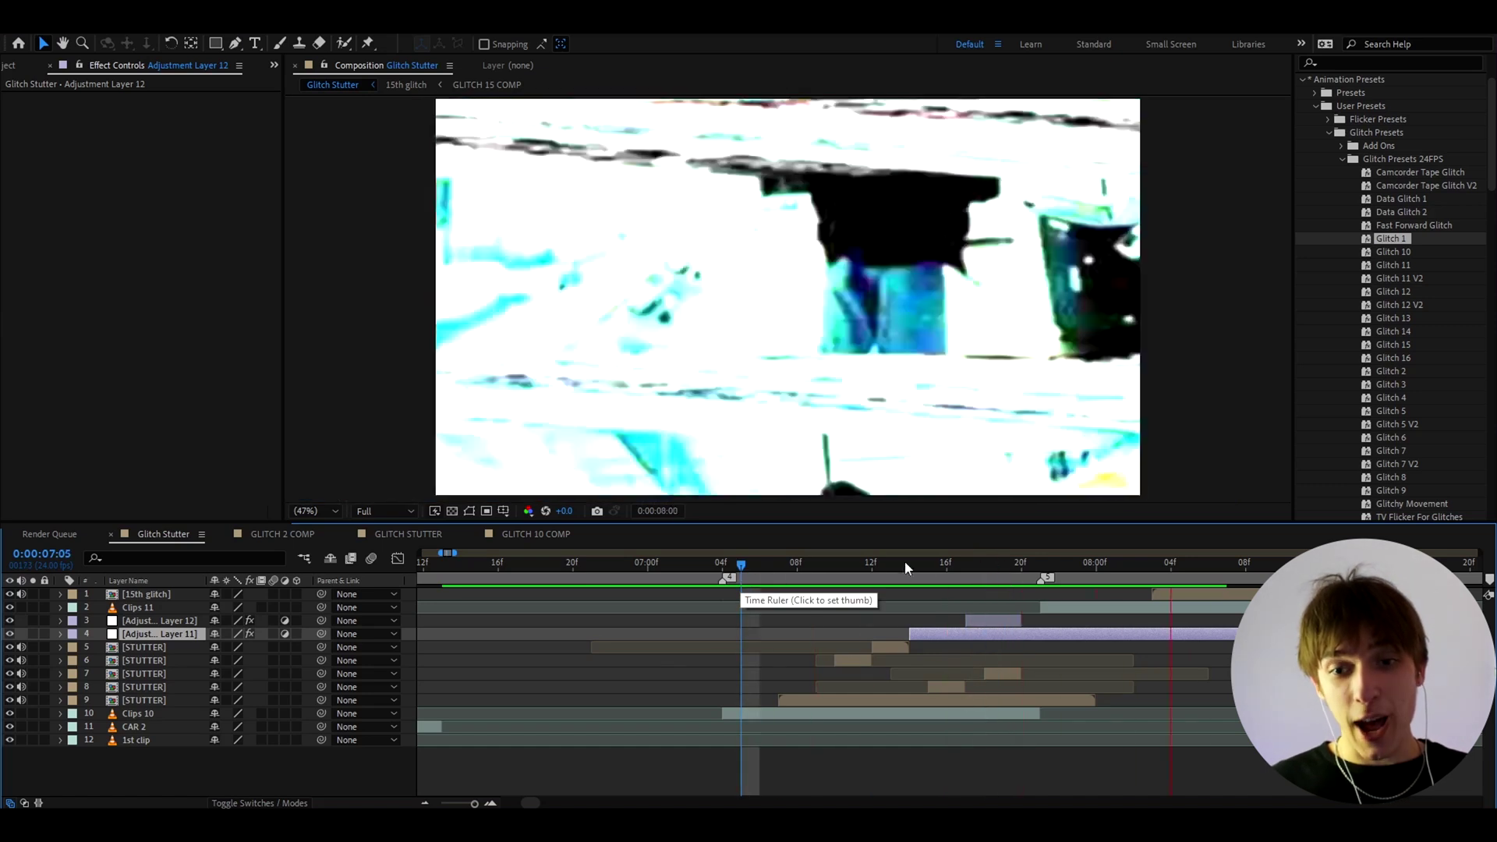
pyautogui.moveTo(952, 578); pyautogui.dragTo(725, 613)
pyautogui.press('space')
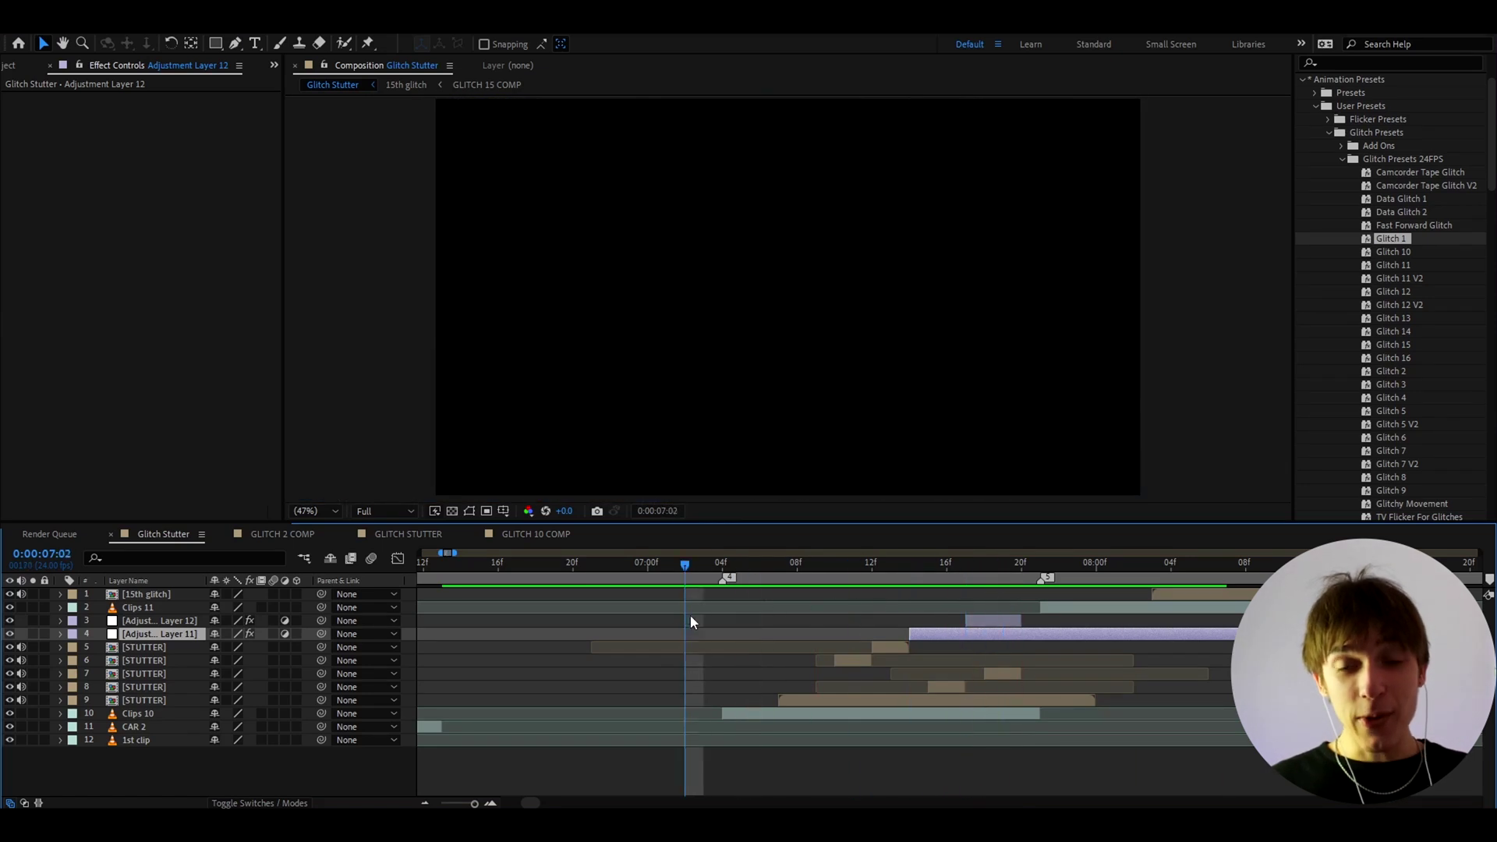
# Add an adjustment layer directly above the CAR 2 layer, starting at the clip's first frame, 0:00:06:06.
pyautogui.scroll(-2, 825, 584)
pyautogui.moveTo(815, 572); pyautogui.dragTo(591, 599)
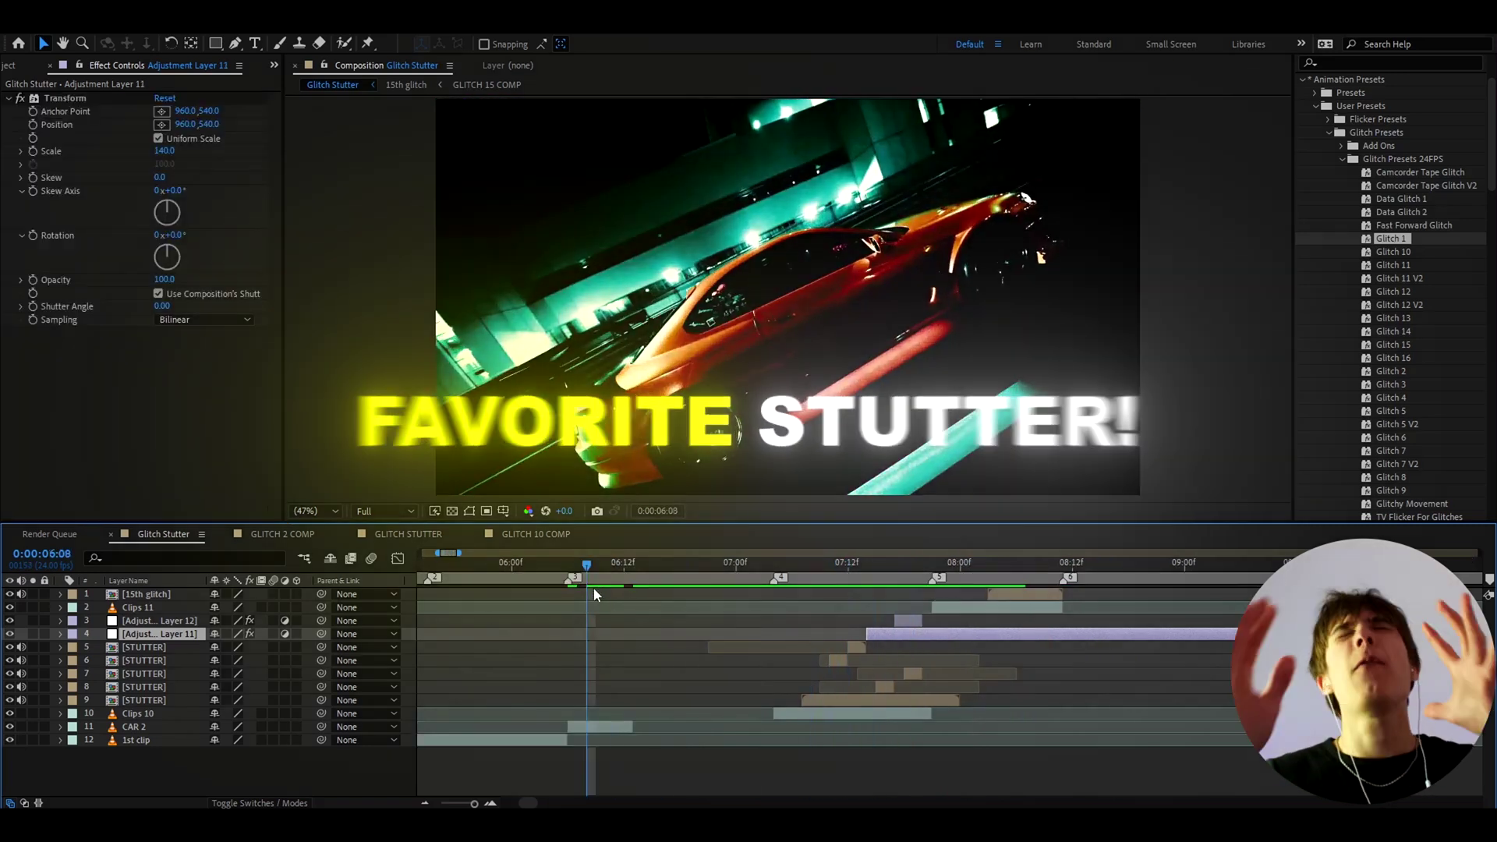
pyautogui.press('=')
pyautogui.click(629, 723)
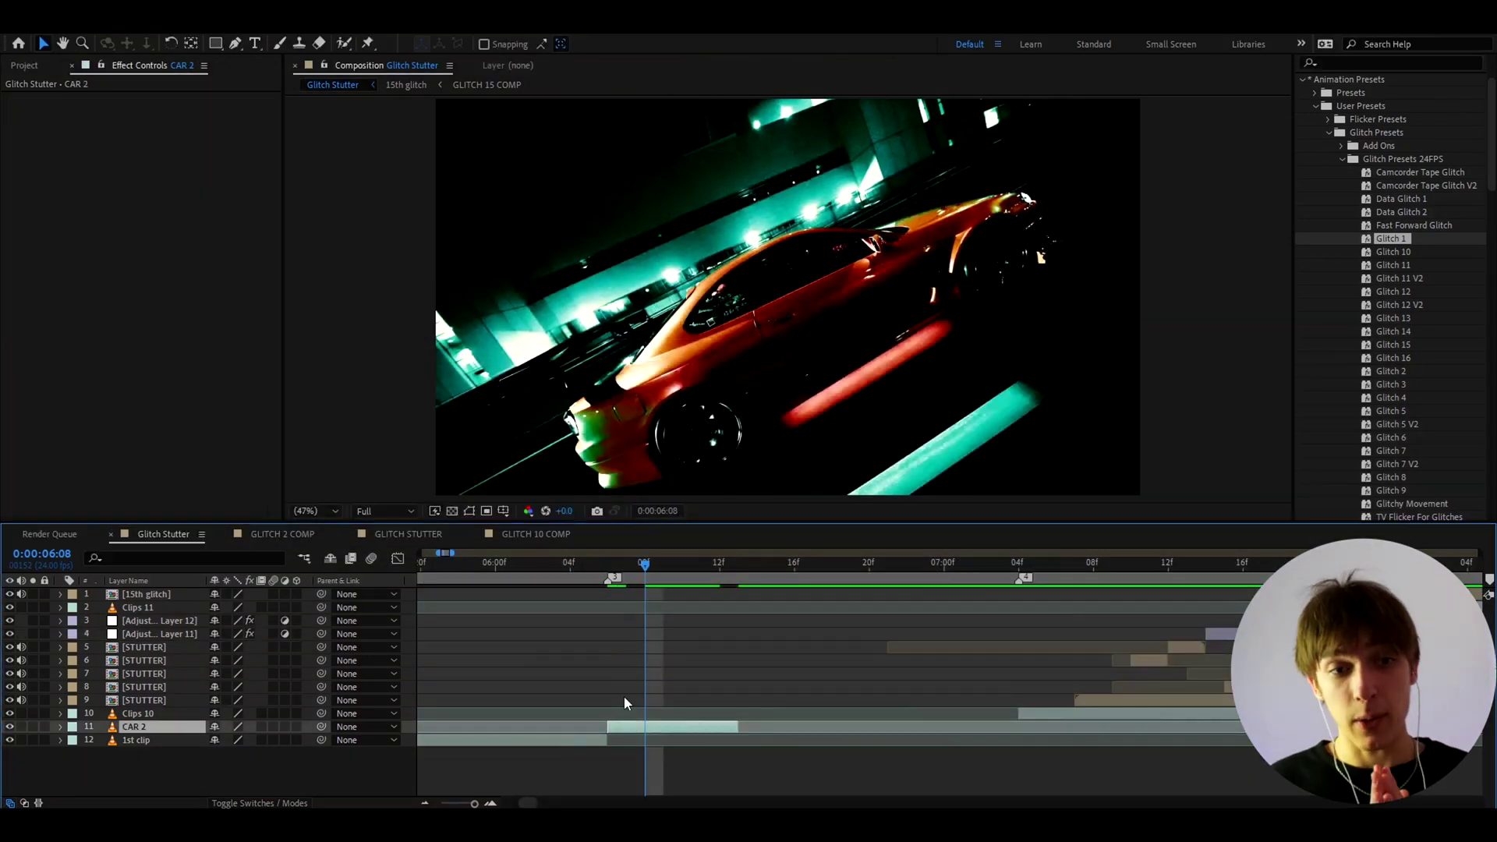
pyautogui.press('=')
pyautogui.moveTo(626, 571); pyautogui.dragTo(734, 578)
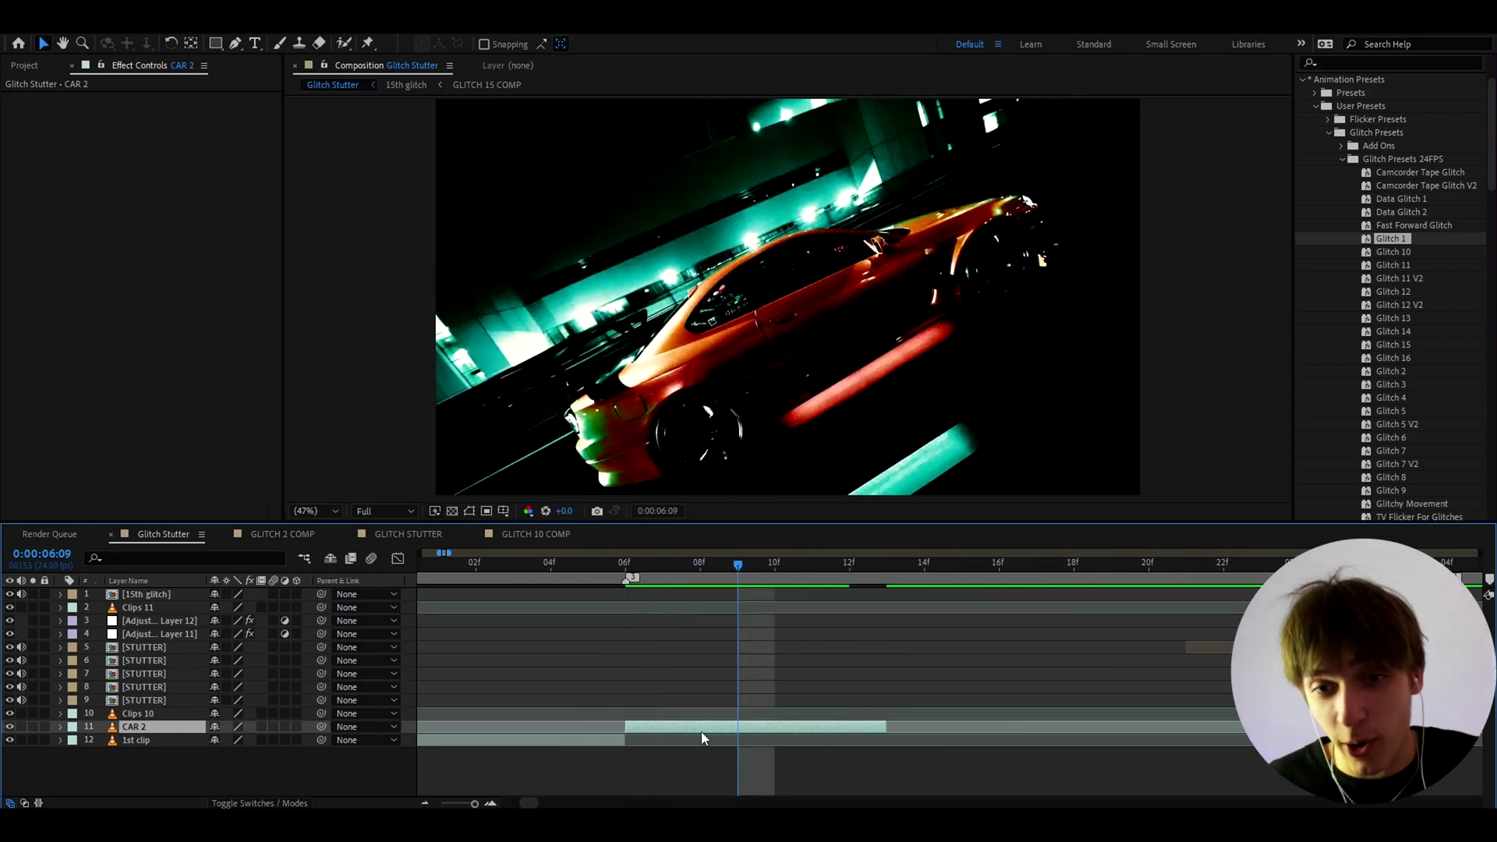
pyautogui.press('pageup')
pyautogui.press('pageup')
pyautogui.press('pageup')
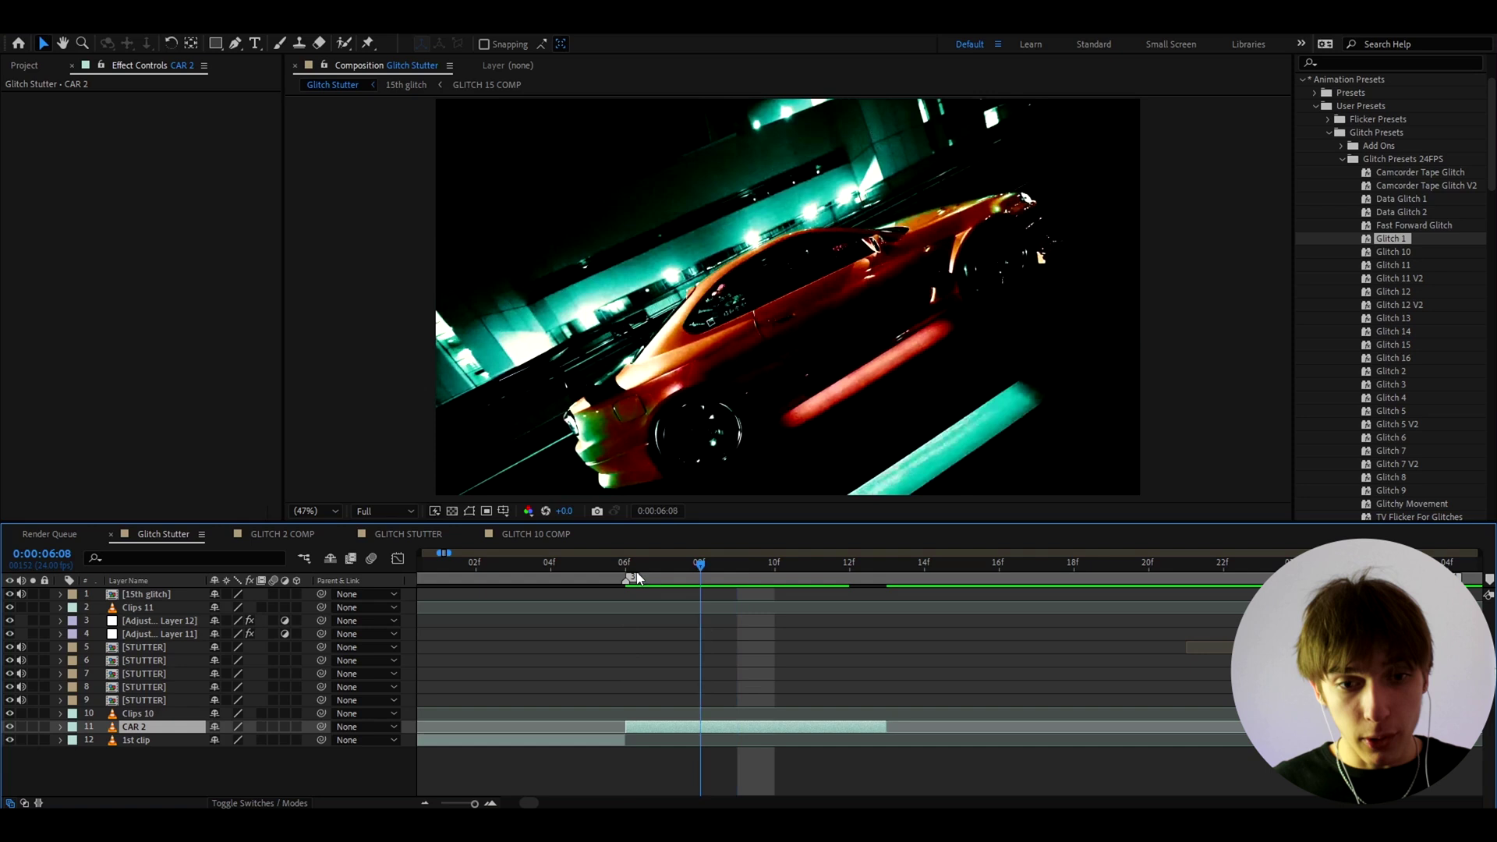
pyautogui.hotkey('ctrl', 'alt', 'y')
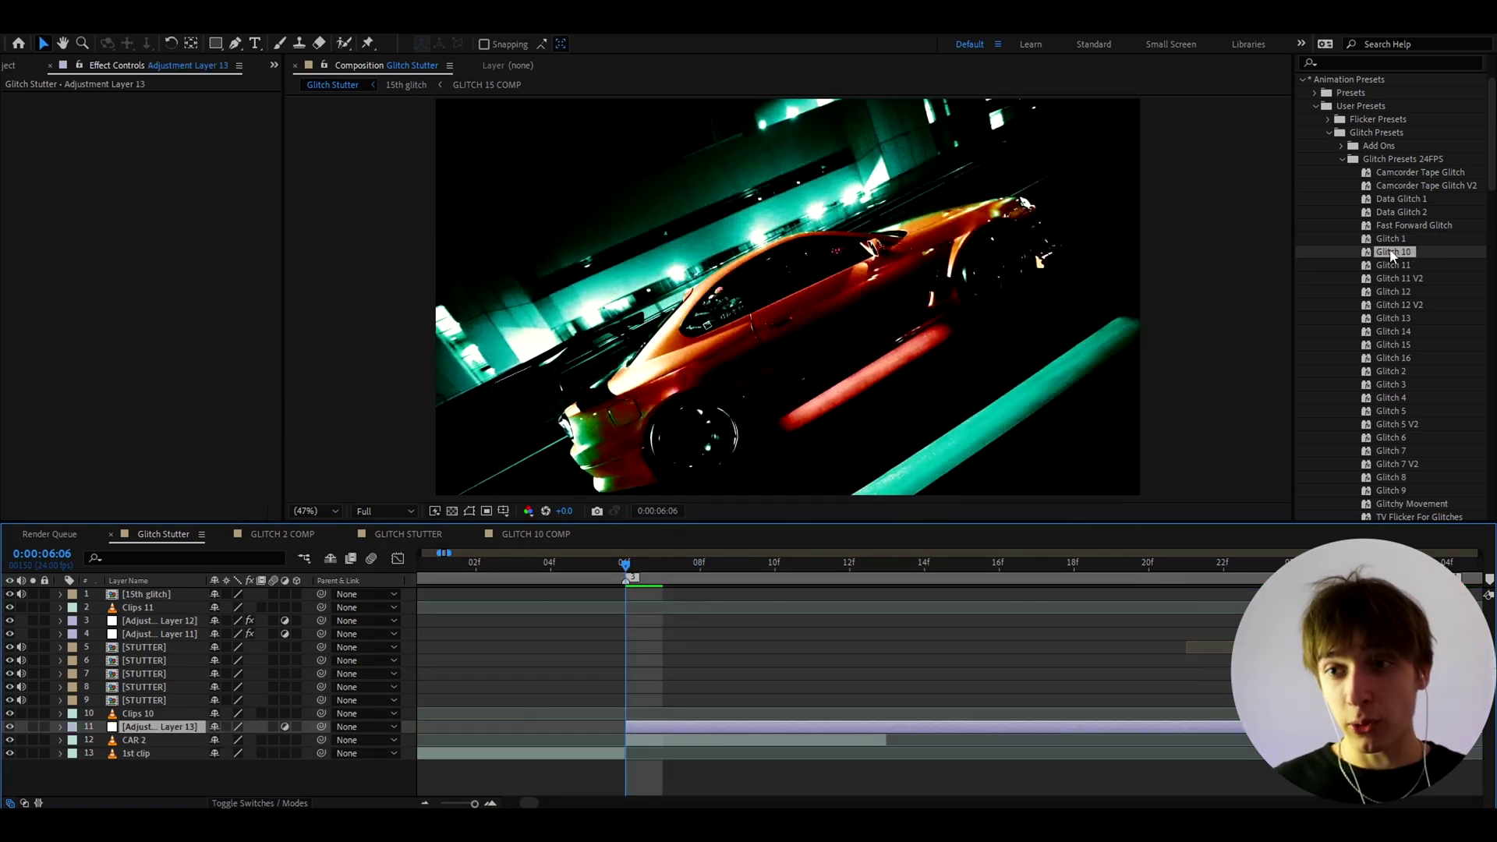
# Apply the Glitch 10 preset to the adjustment layer above CAR 2 and cut off everything after 0:00:06:13.
pyautogui.moveTo(1384, 255); pyautogui.dragTo(639, 728)
pyautogui.click(886, 569)
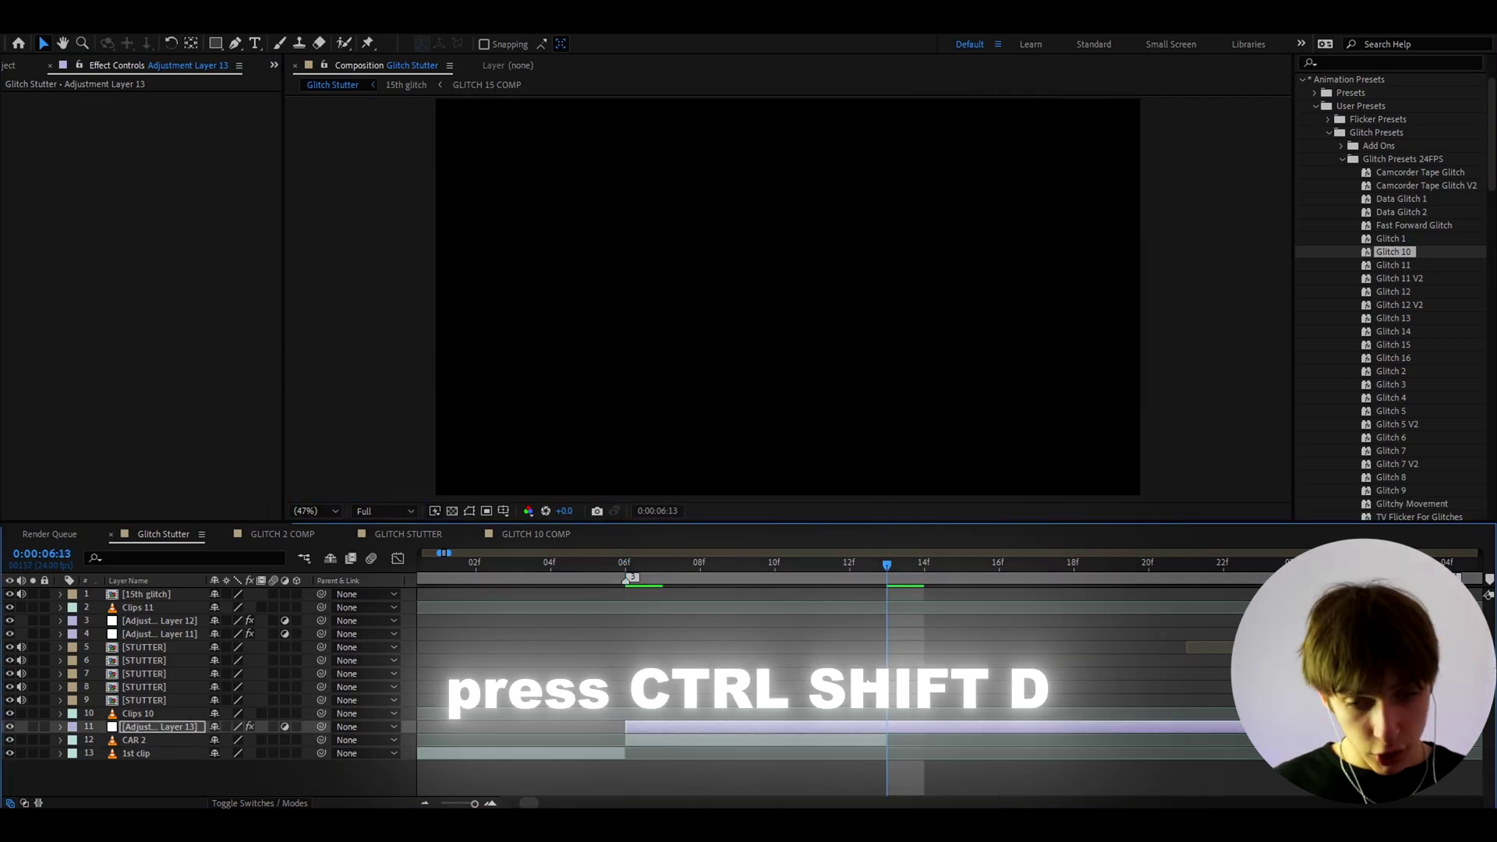
pyautogui.hotkey('ctrl', 'shift', 'd')
pyautogui.press('Delete')
# Pre-compose the CAR 2 layer and its Glitch 10 adjustment layer together as GLITCH 10 STUTTER.
pyautogui.scroll(-2, 860, 576)
pyautogui.moveTo(859, 573); pyautogui.dragTo(800, 578)
pyautogui.press('=')
pyautogui.press('=')
pyautogui.click(817, 740)
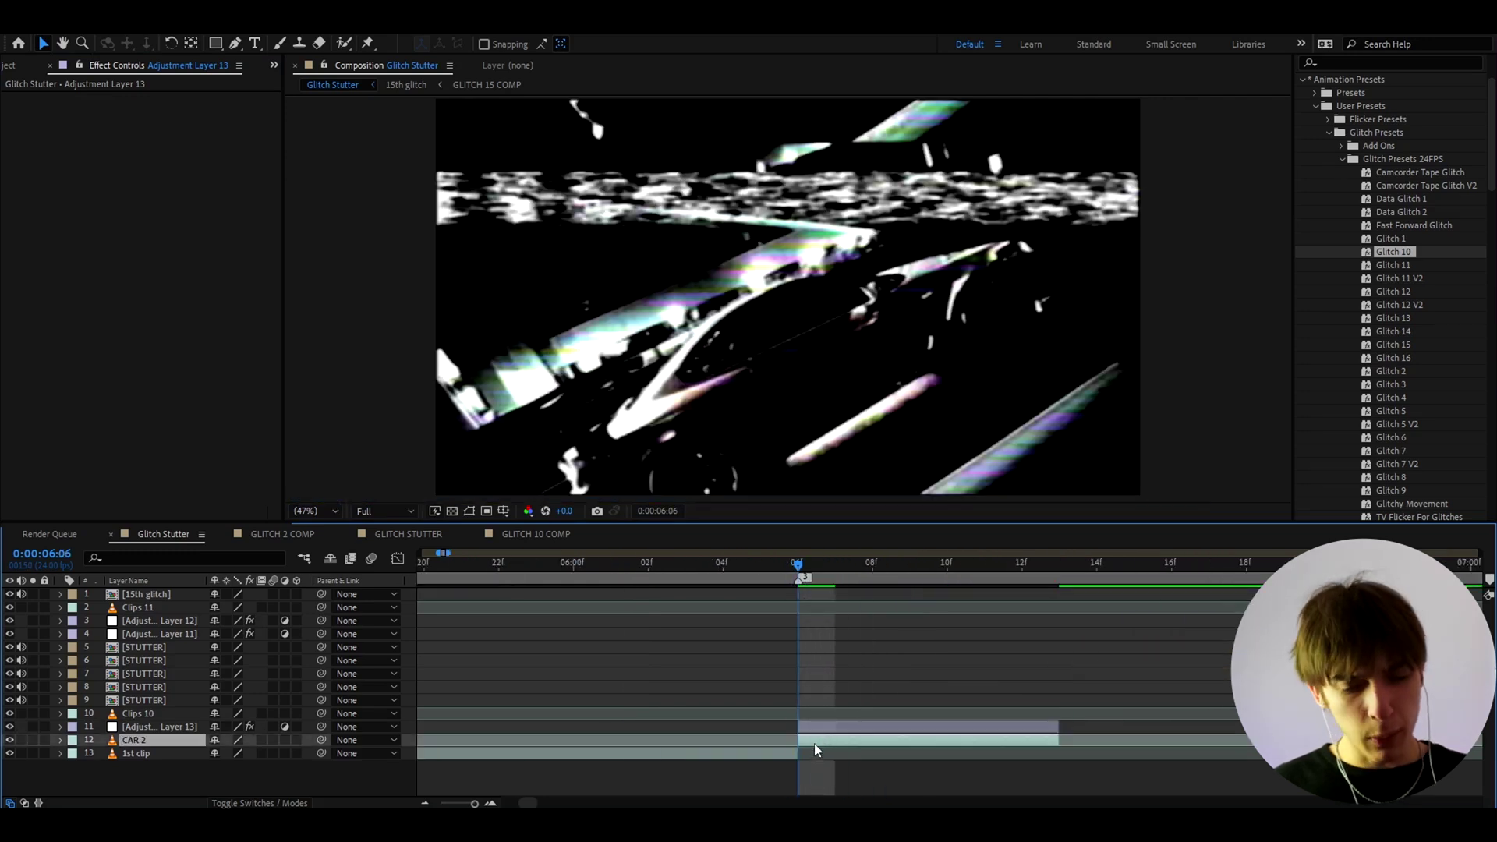
pyautogui.press('-')
pyautogui.click(133, 774)
pyautogui.click(99, 742)
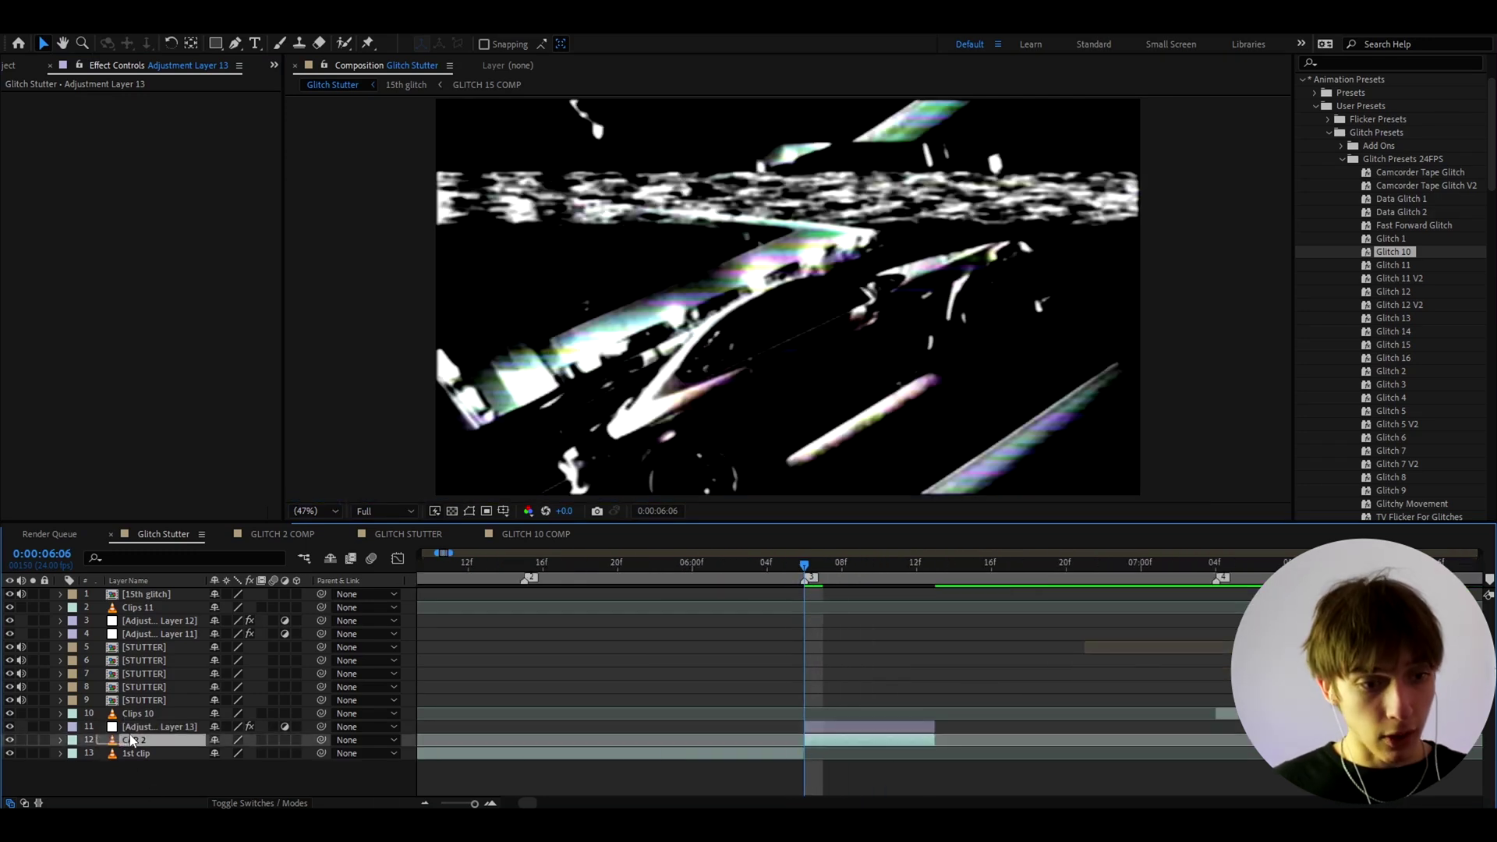
pyautogui.keyDown('shift'); pyautogui.click(101, 729); pyautogui.keyUp('shift')
pyautogui.rightClick(142, 731)
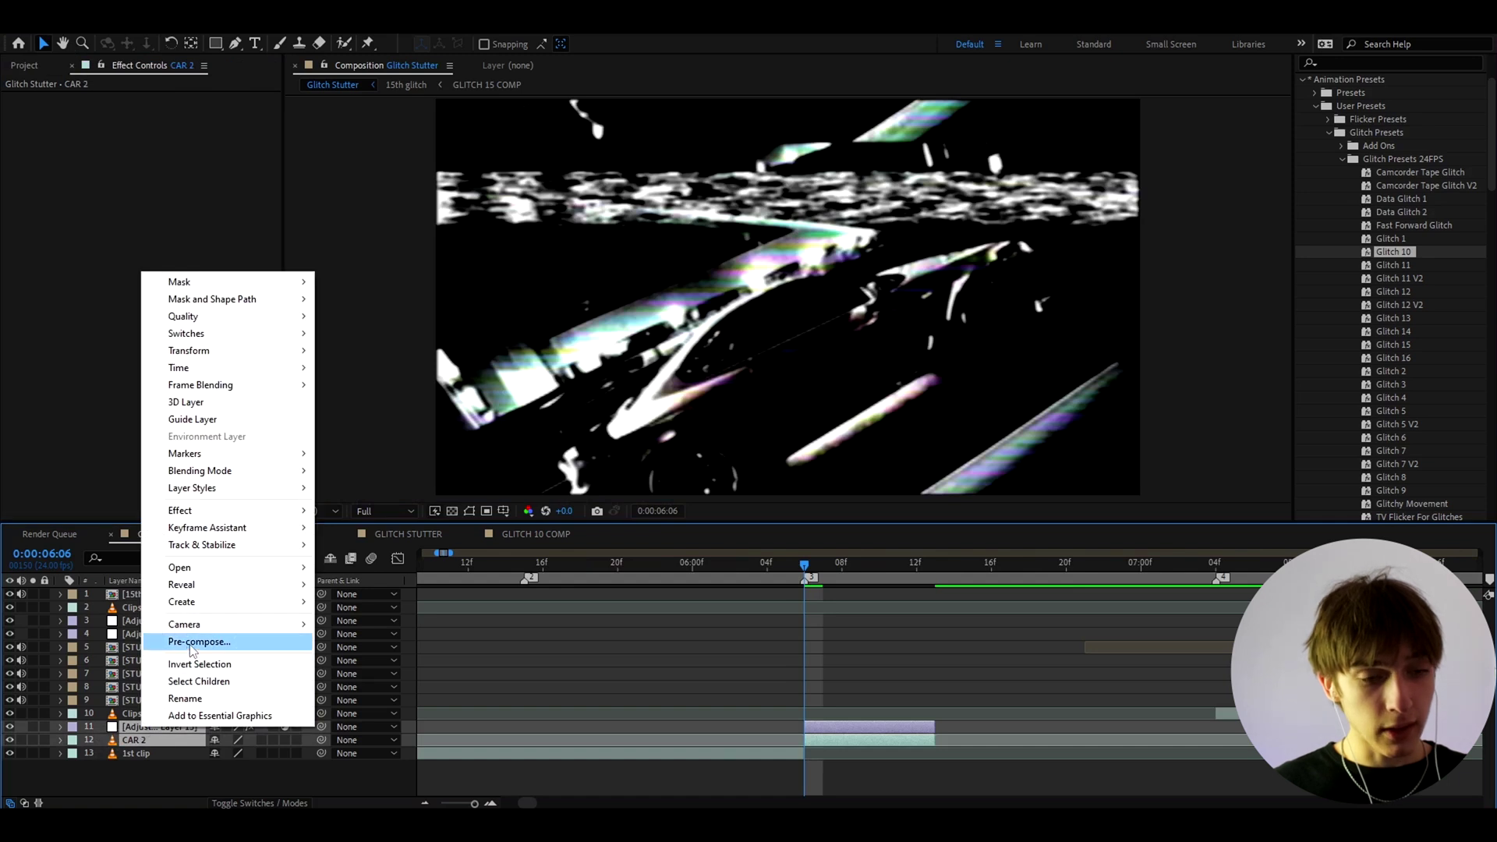
pyautogui.click(222, 647)
pyautogui.write('GLITCH 10 STUTT')
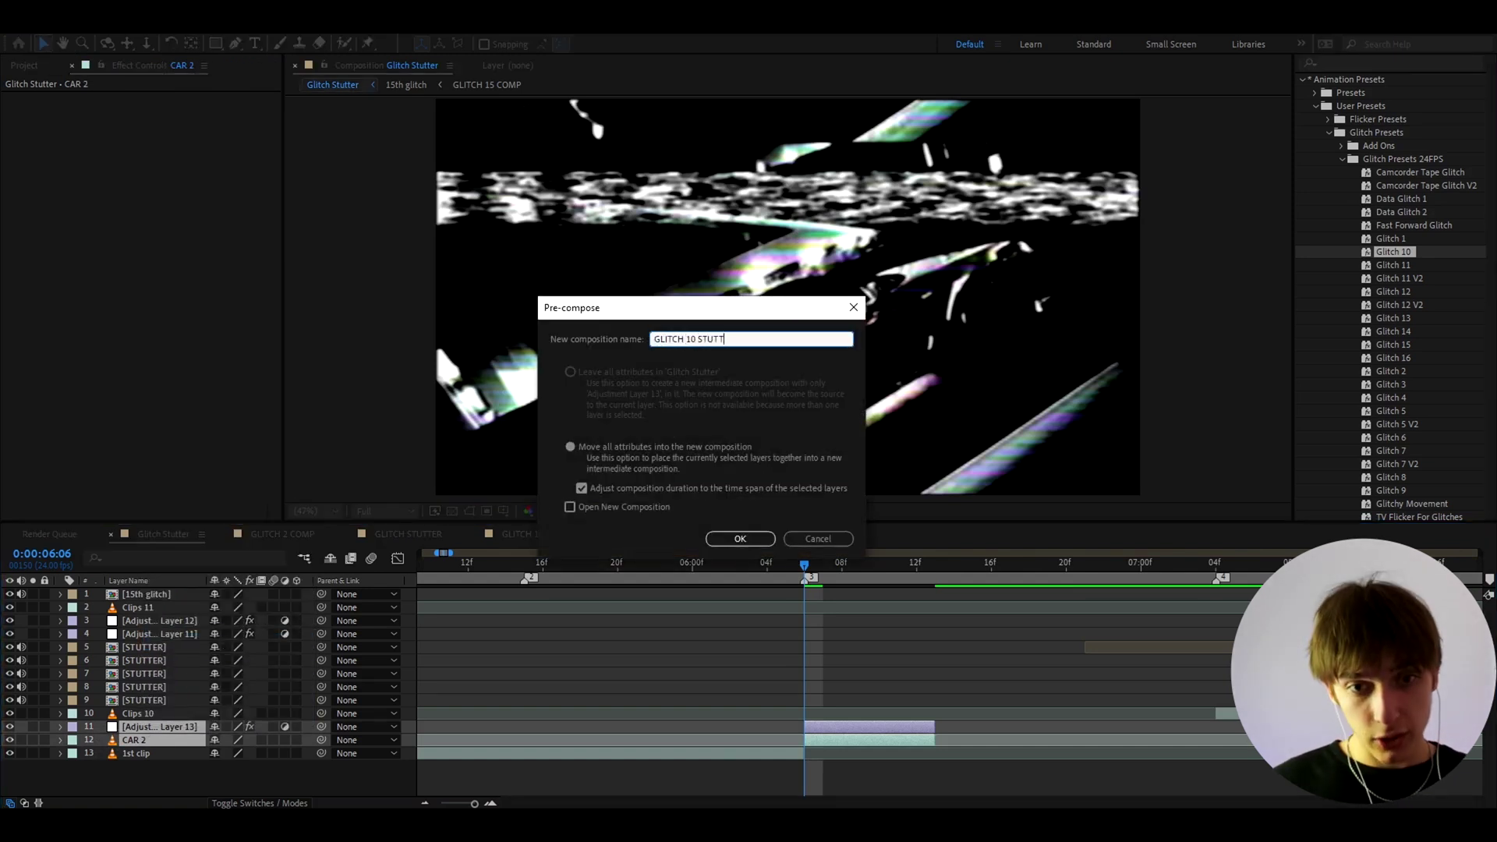
pyautogui.write('ER')
pyautogui.press('Return')
# Duplicate the GLITCH 10 STUTTER layer with the current time at 06:08 and shift the upper copy to start at 06:10.
pyautogui.press('=')
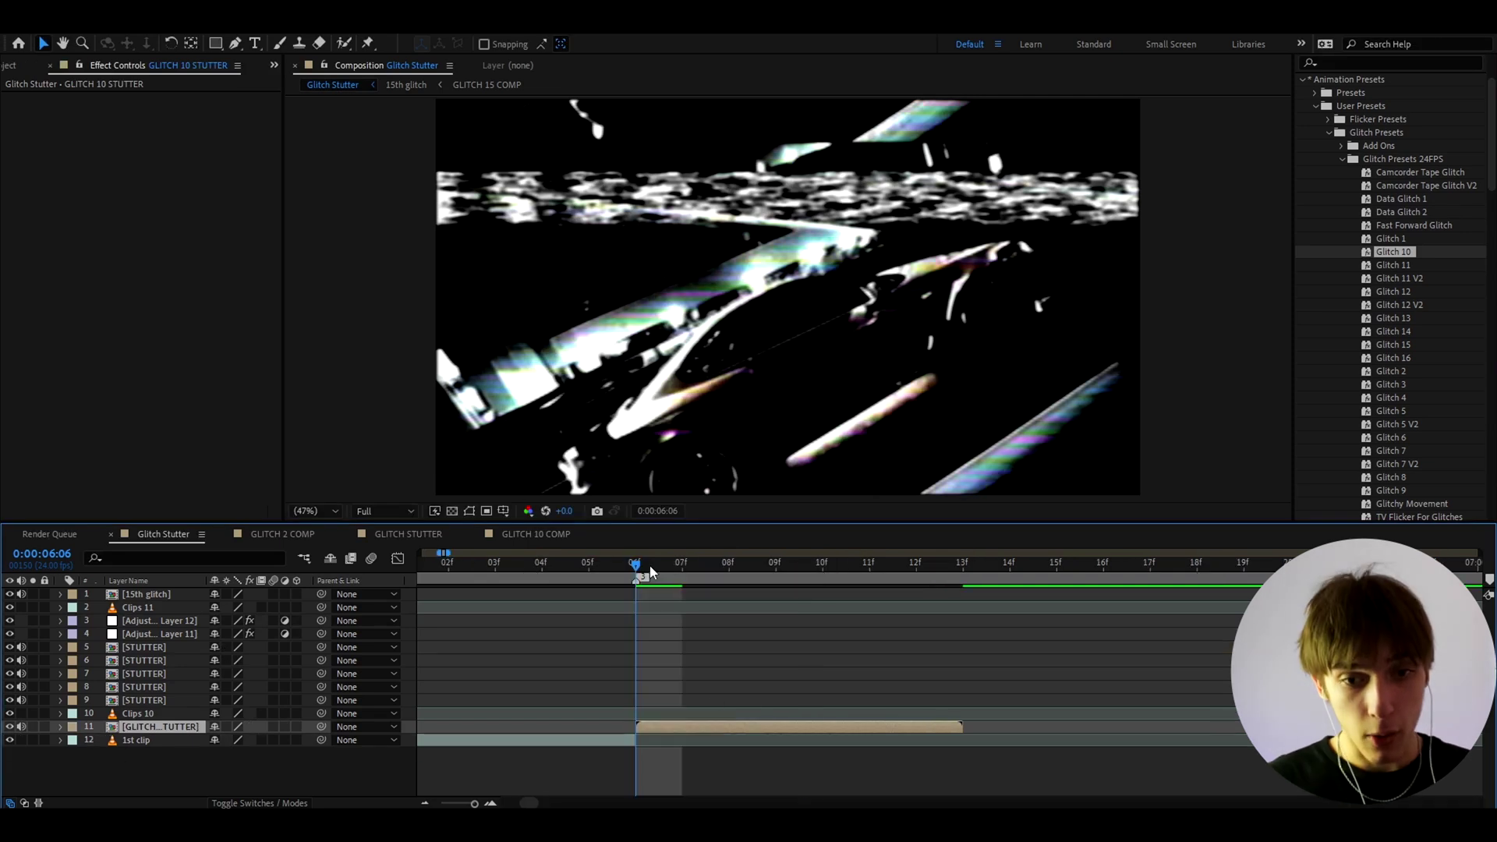
pyautogui.click(723, 569)
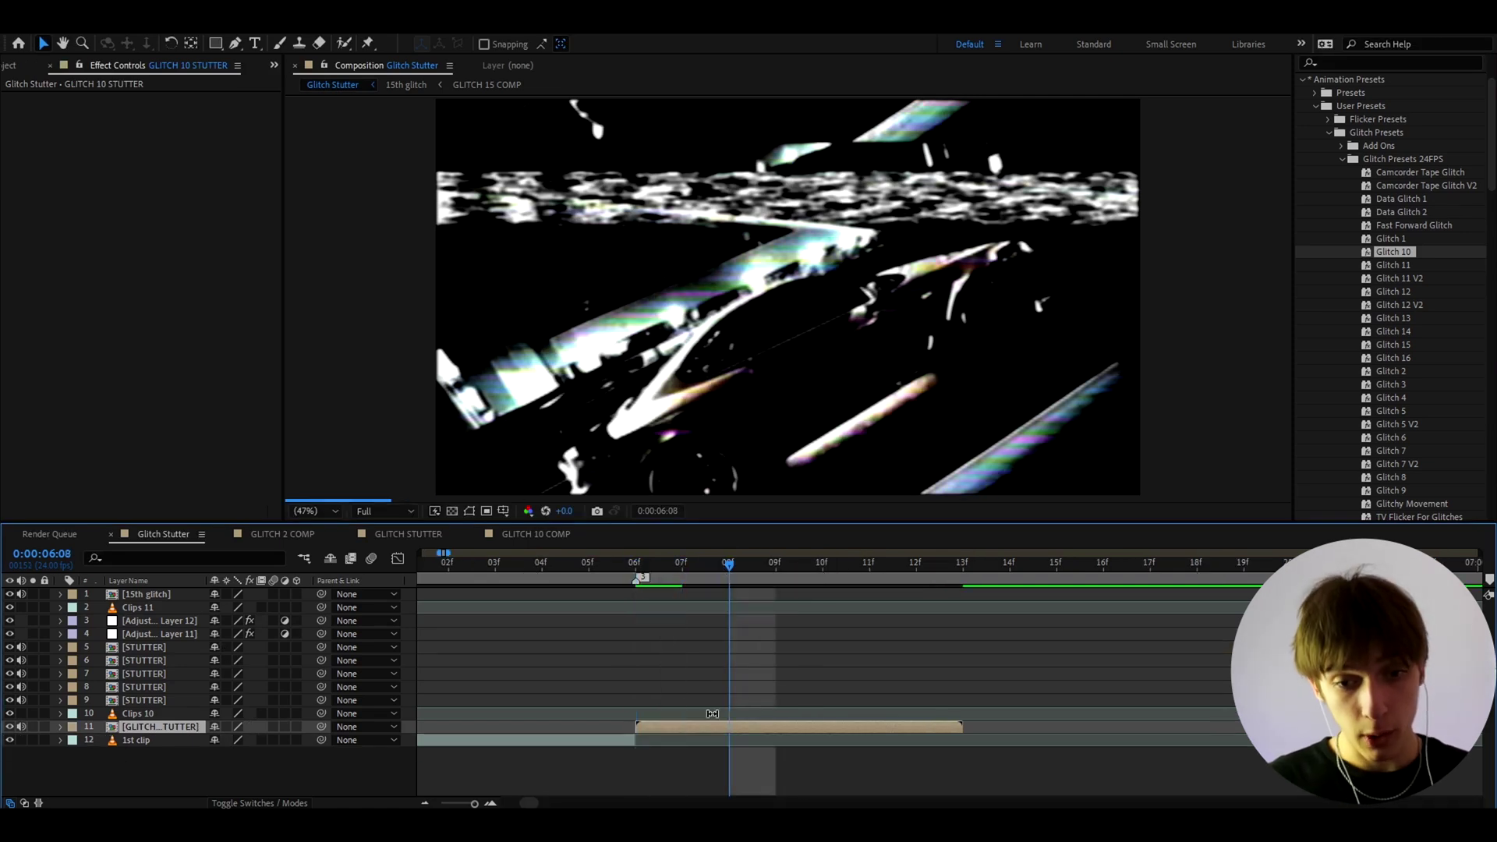
pyautogui.hotkey('ctrl', 'shift', 'd')
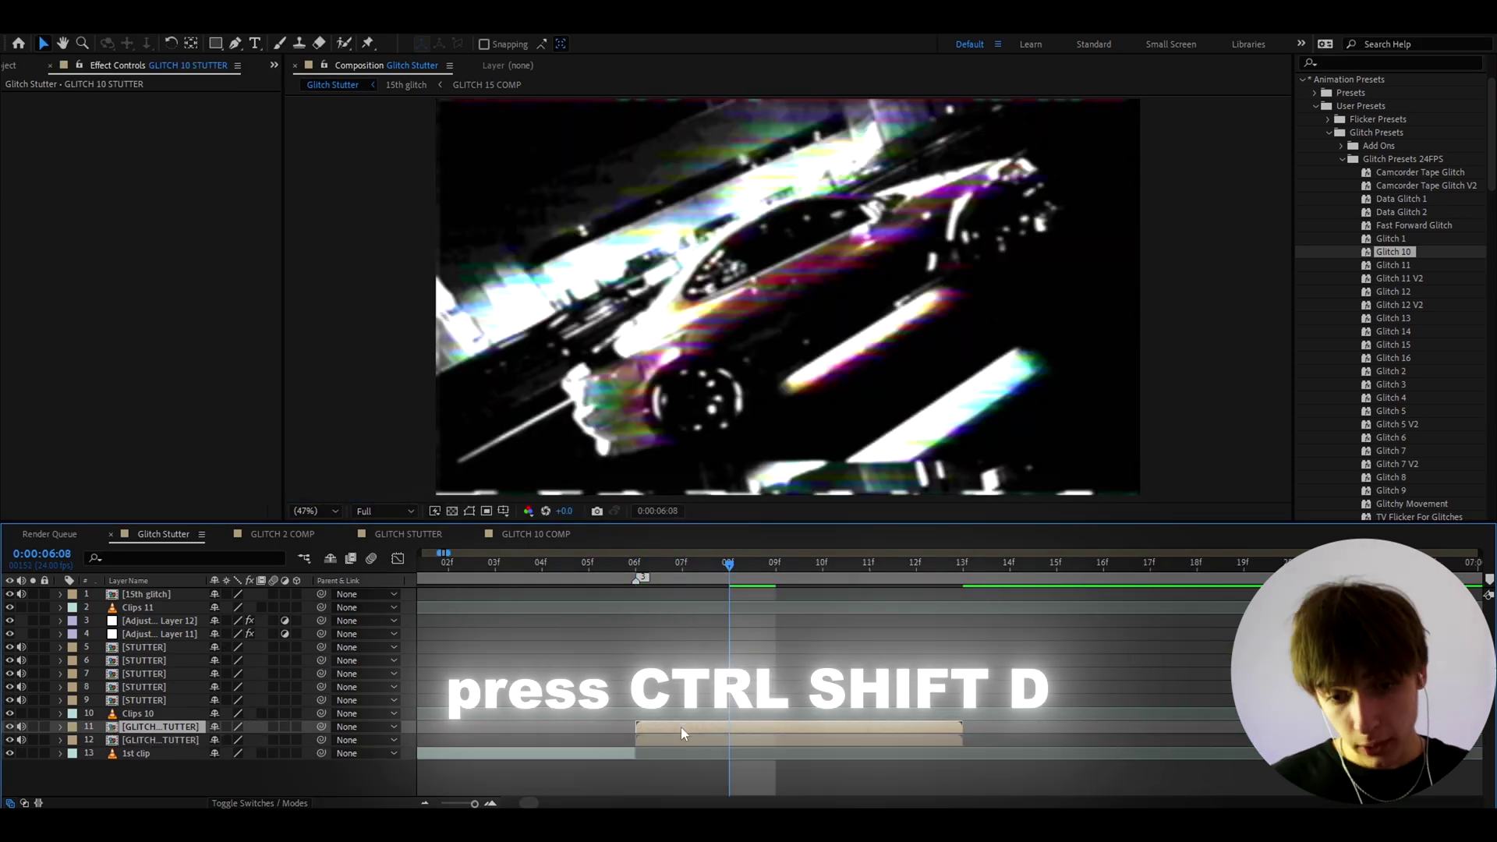
pyautogui.moveTo(653, 731); pyautogui.dragTo(847, 731)
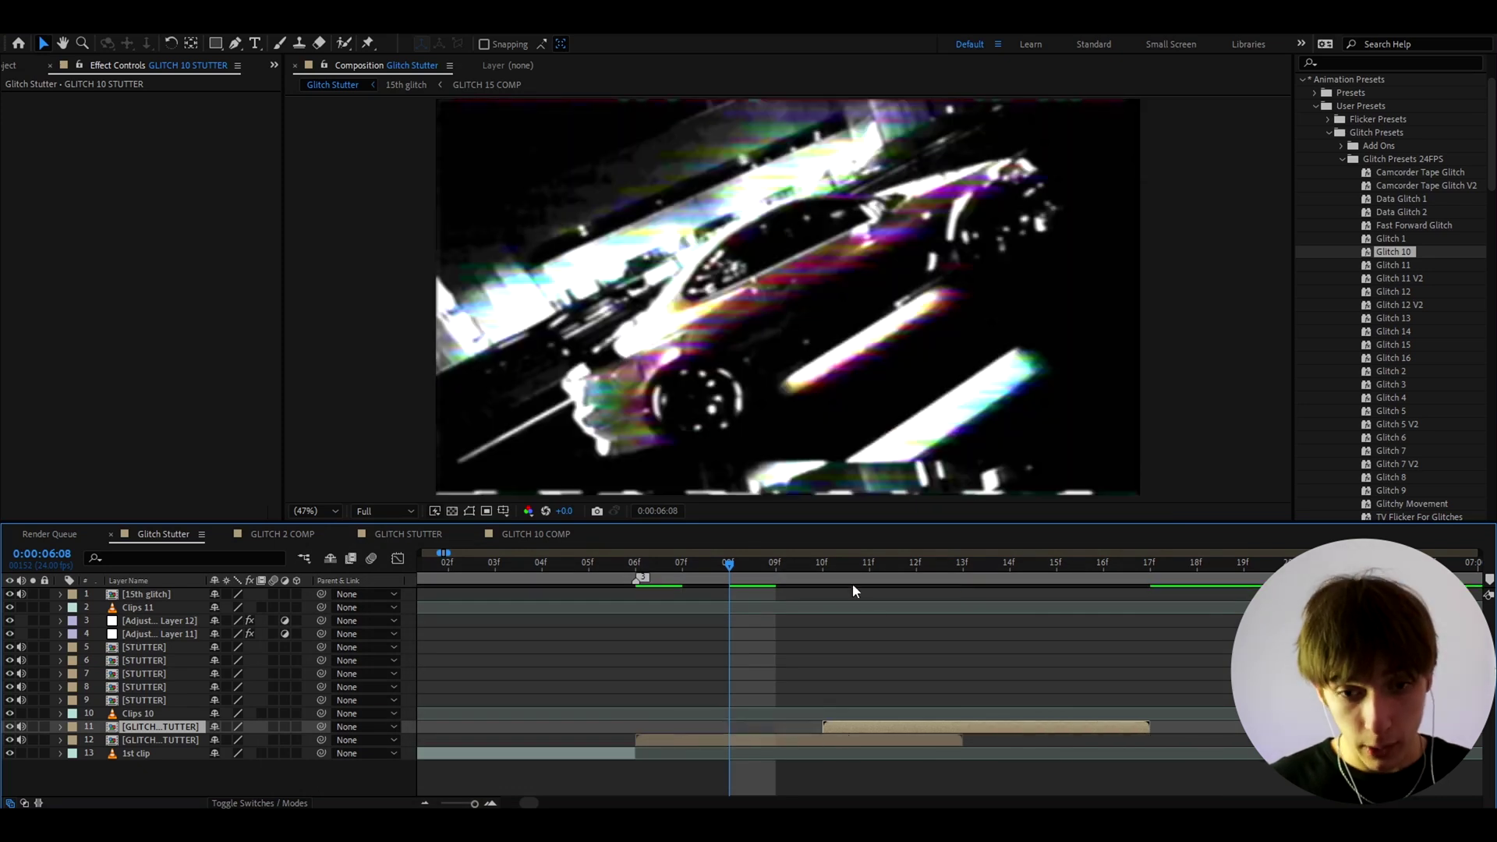
# Create a black 1920 x 1080 px solid directly above the lower GLITCH 10 STUTTER layer.
pyautogui.click(752, 742)
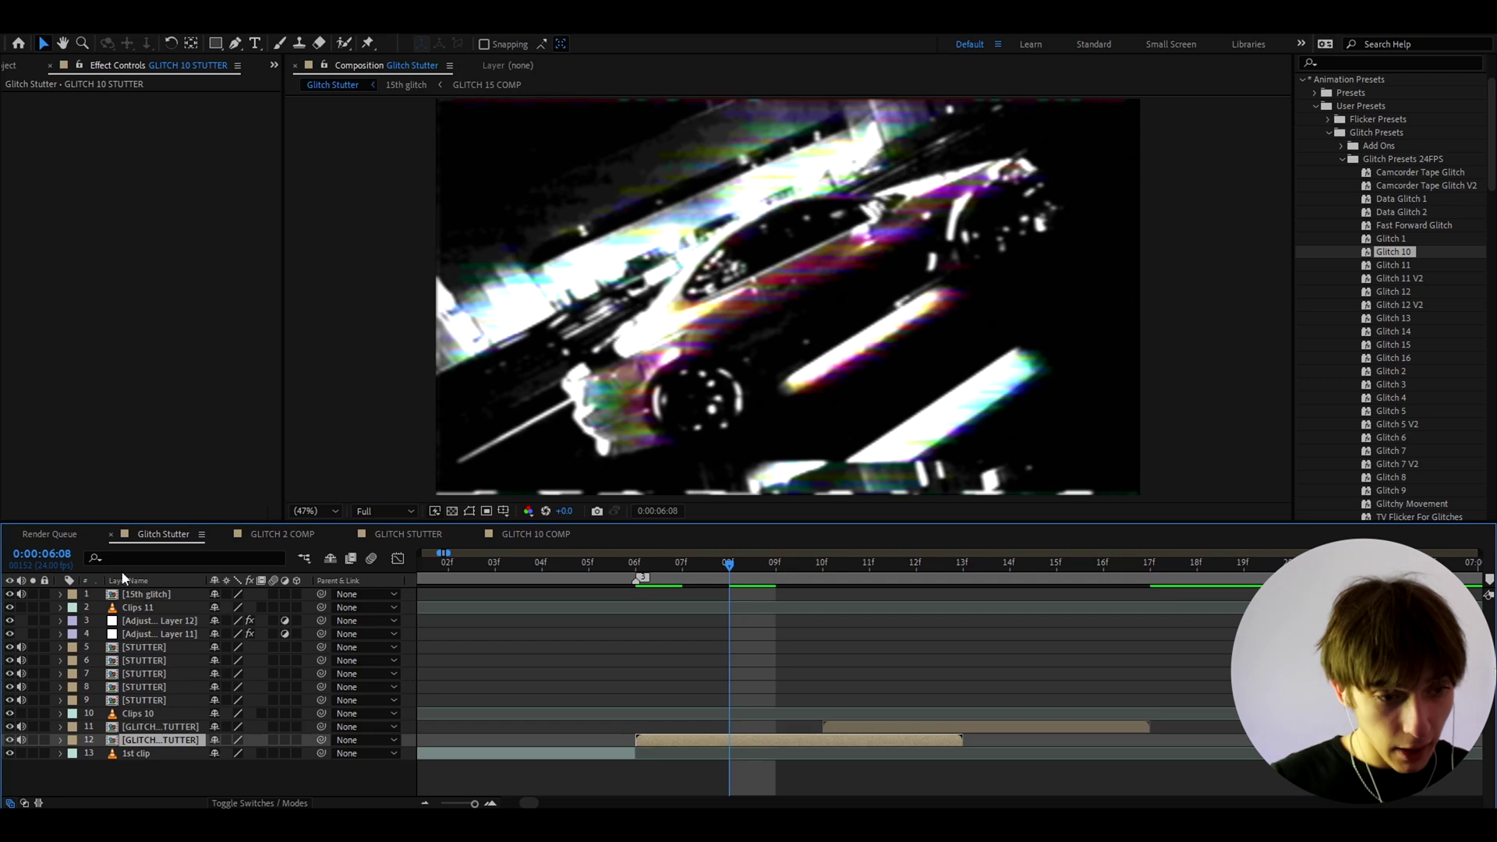
pyautogui.rightClick(95, 746)
pyautogui.moveTo(170, 555)
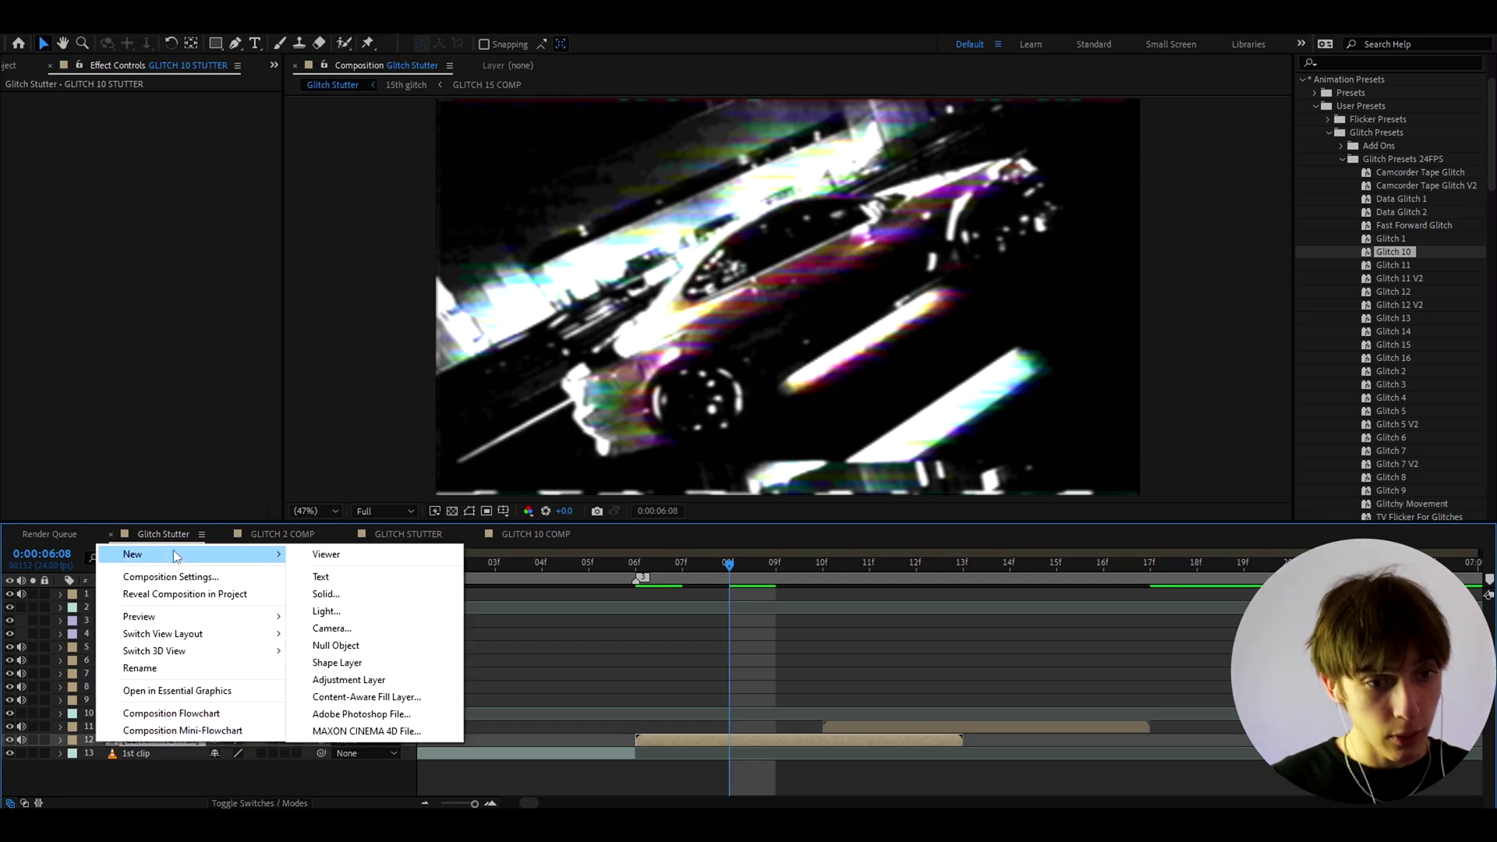
pyautogui.click(326, 594)
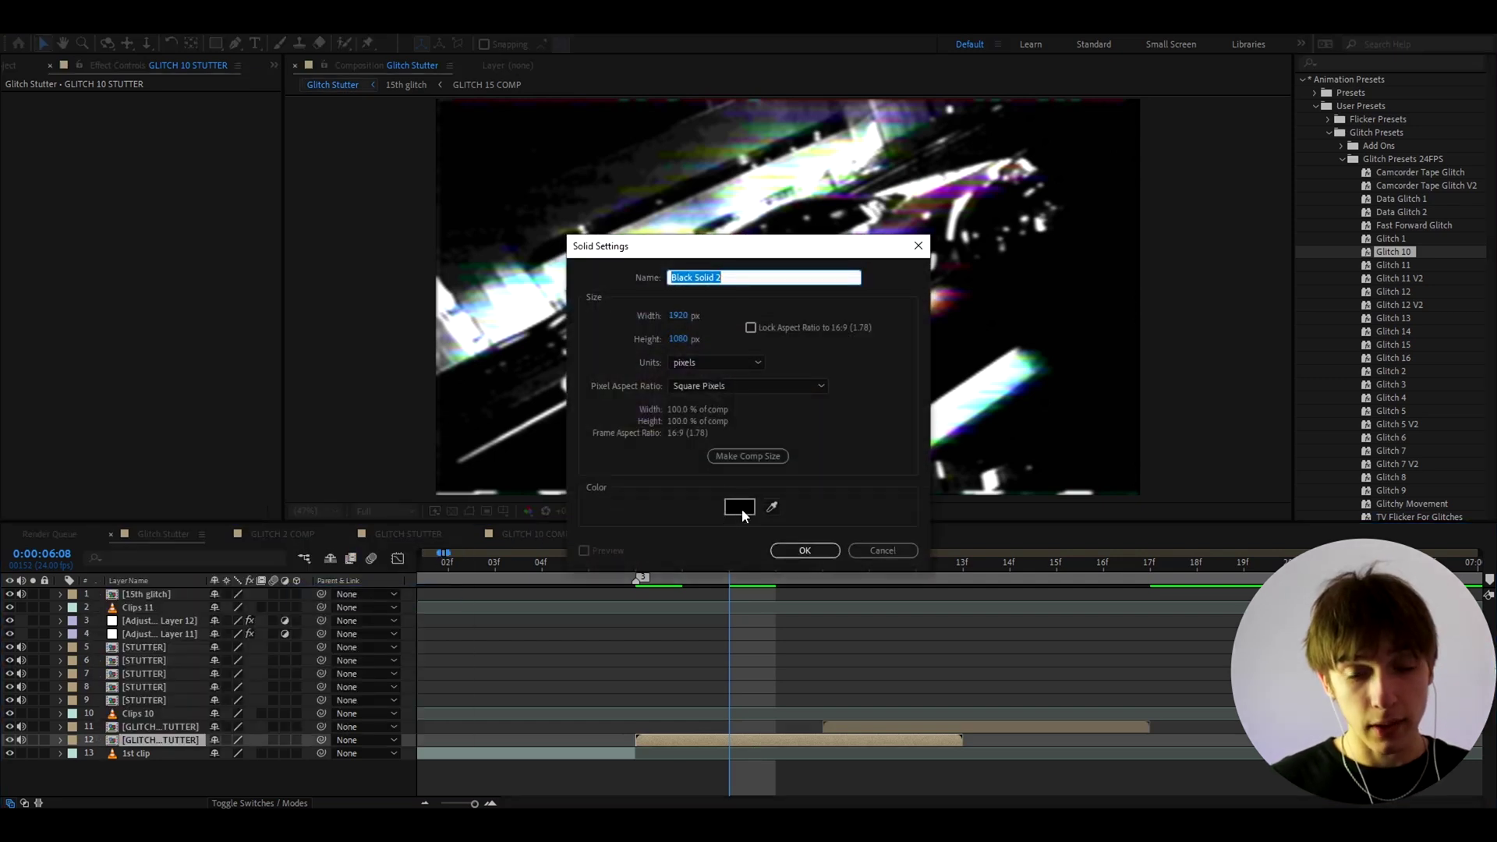
pyautogui.click(805, 550)
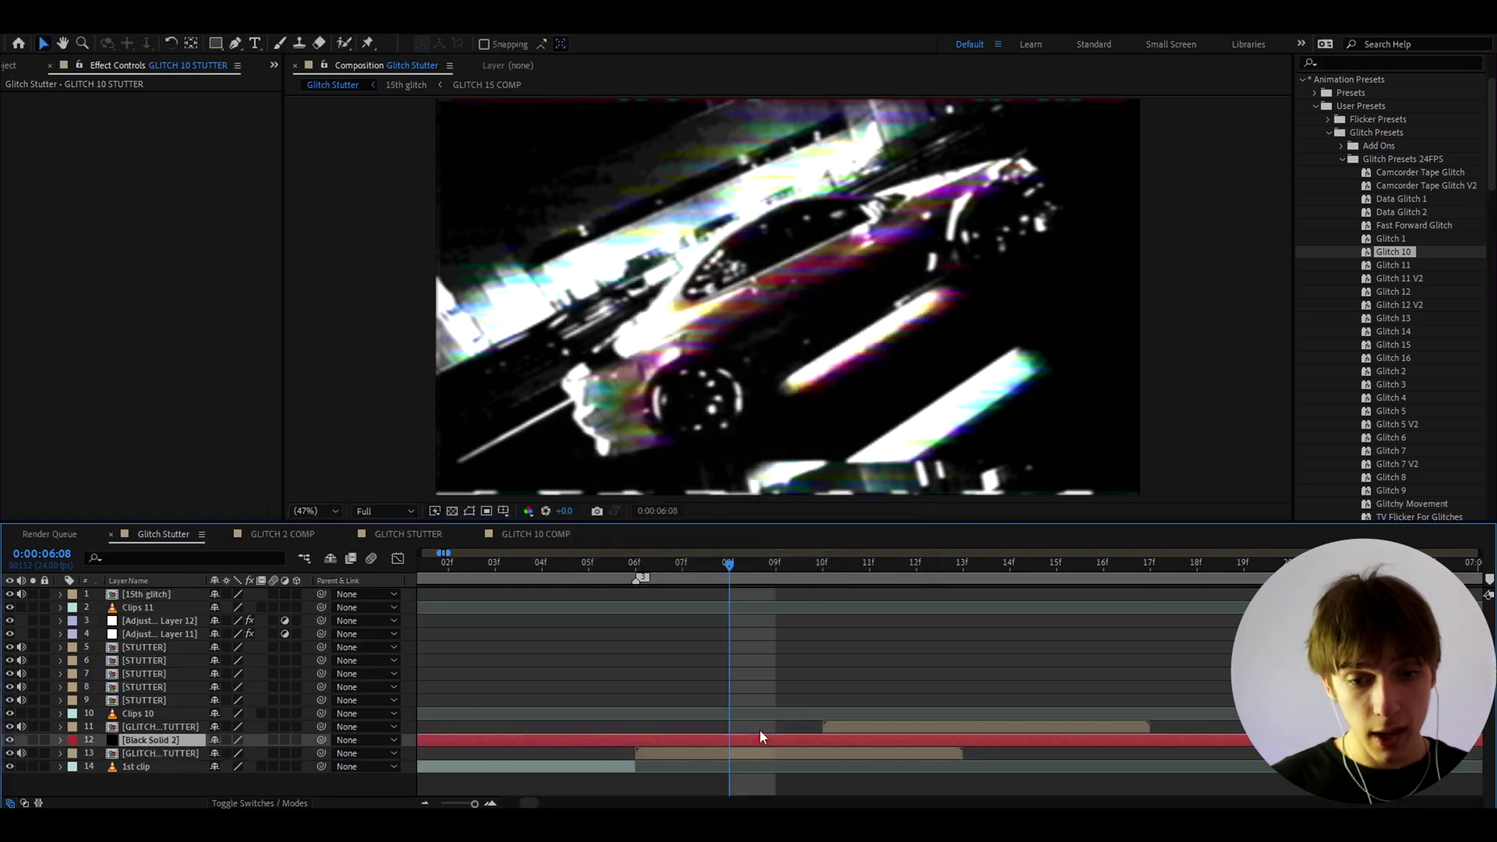
# Trim the black solid to a single frame, from 0:00:06:08 to 06:09.
pyautogui.hotkey('ctrl', 'shift', 'd')
pyautogui.click(701, 753)
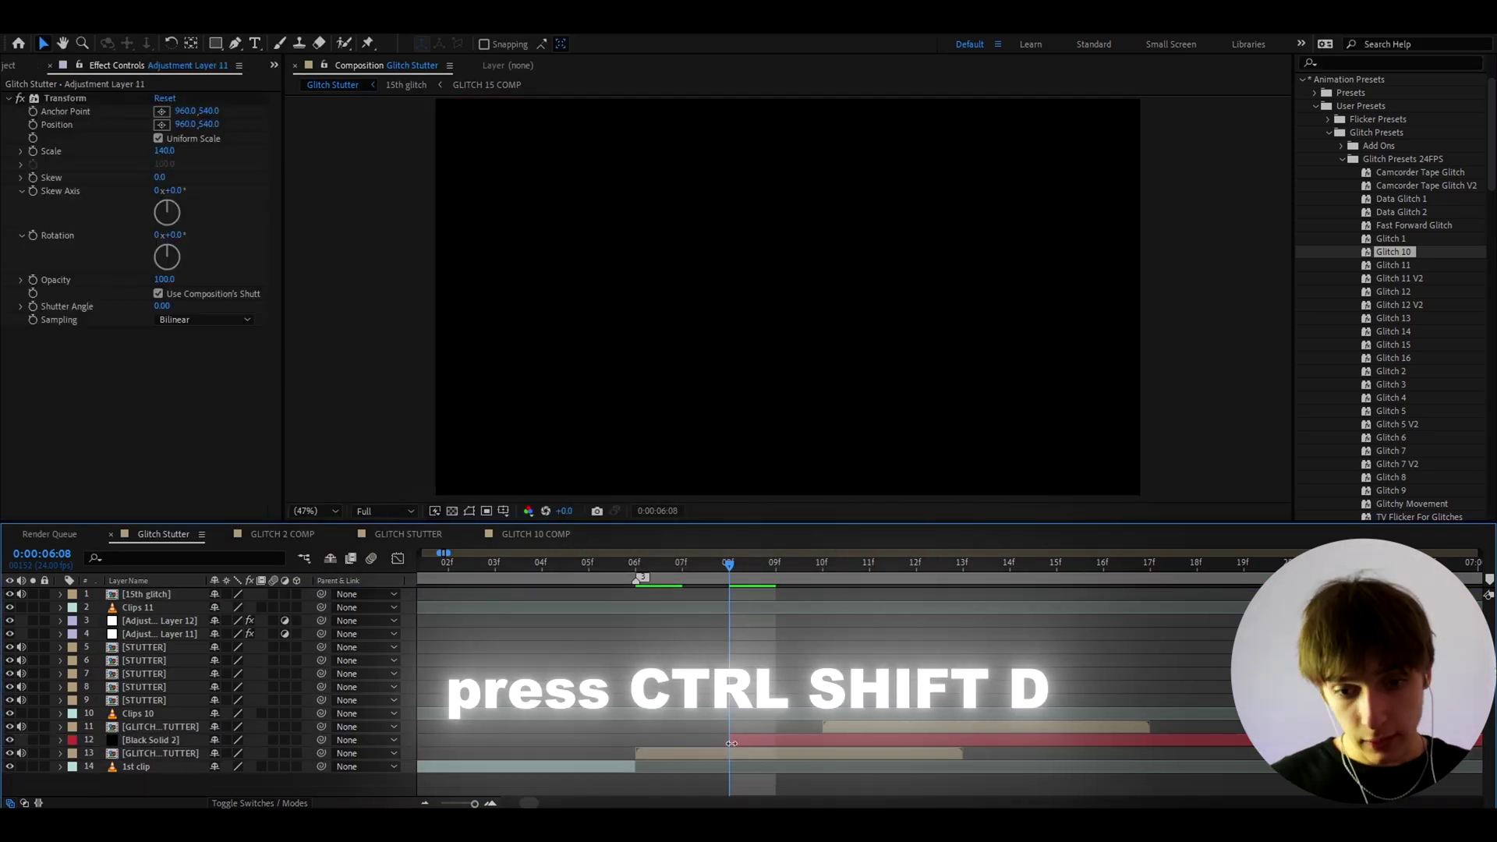
pyautogui.press('Delete')
pyautogui.click(775, 563)
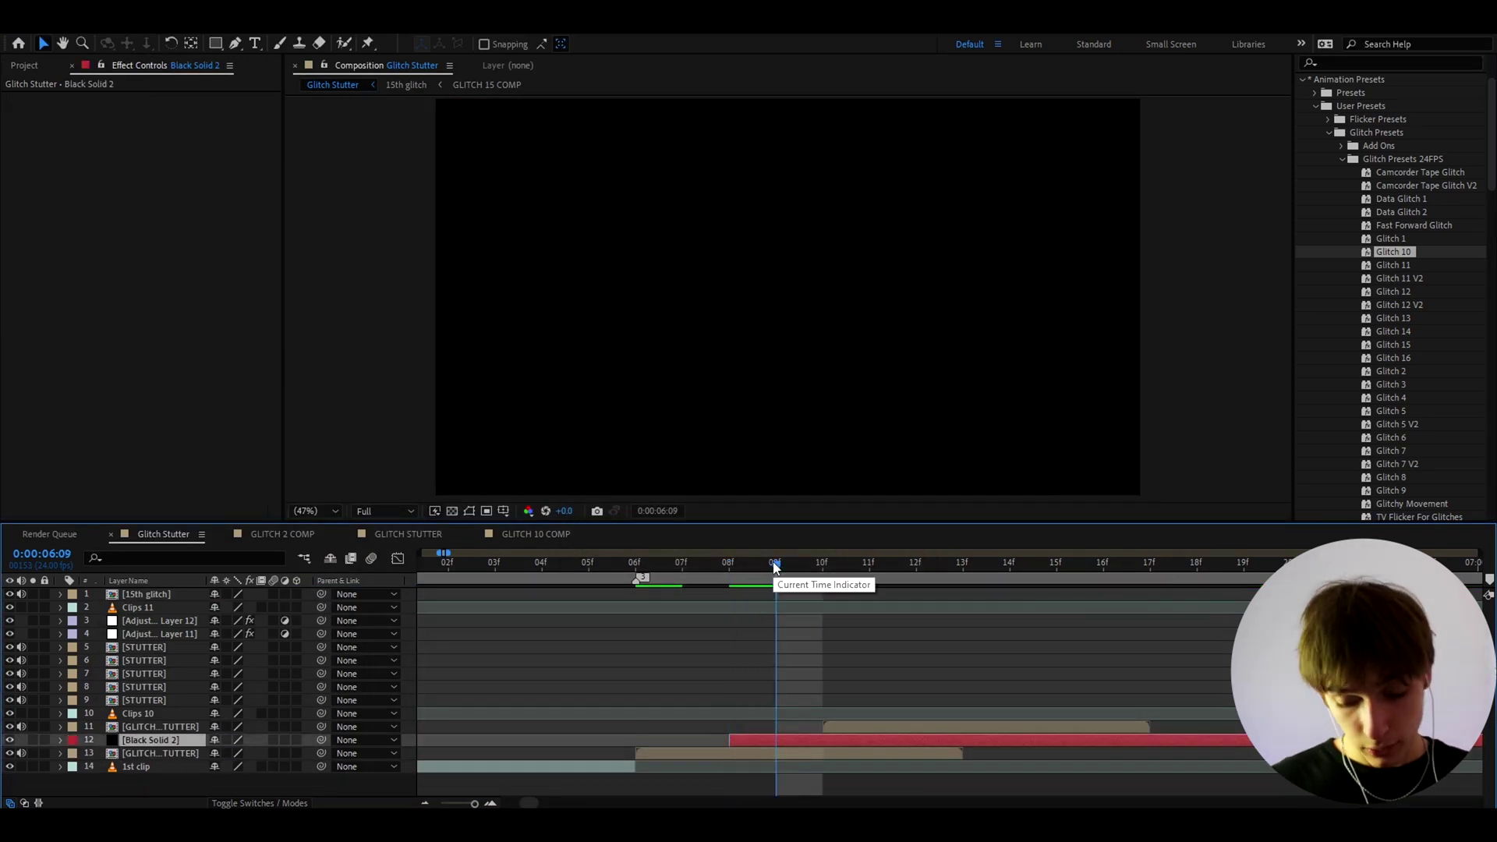
pyautogui.hotkey('alt', ']')
pyautogui.moveTo(775, 567); pyautogui.dragTo(729, 567)
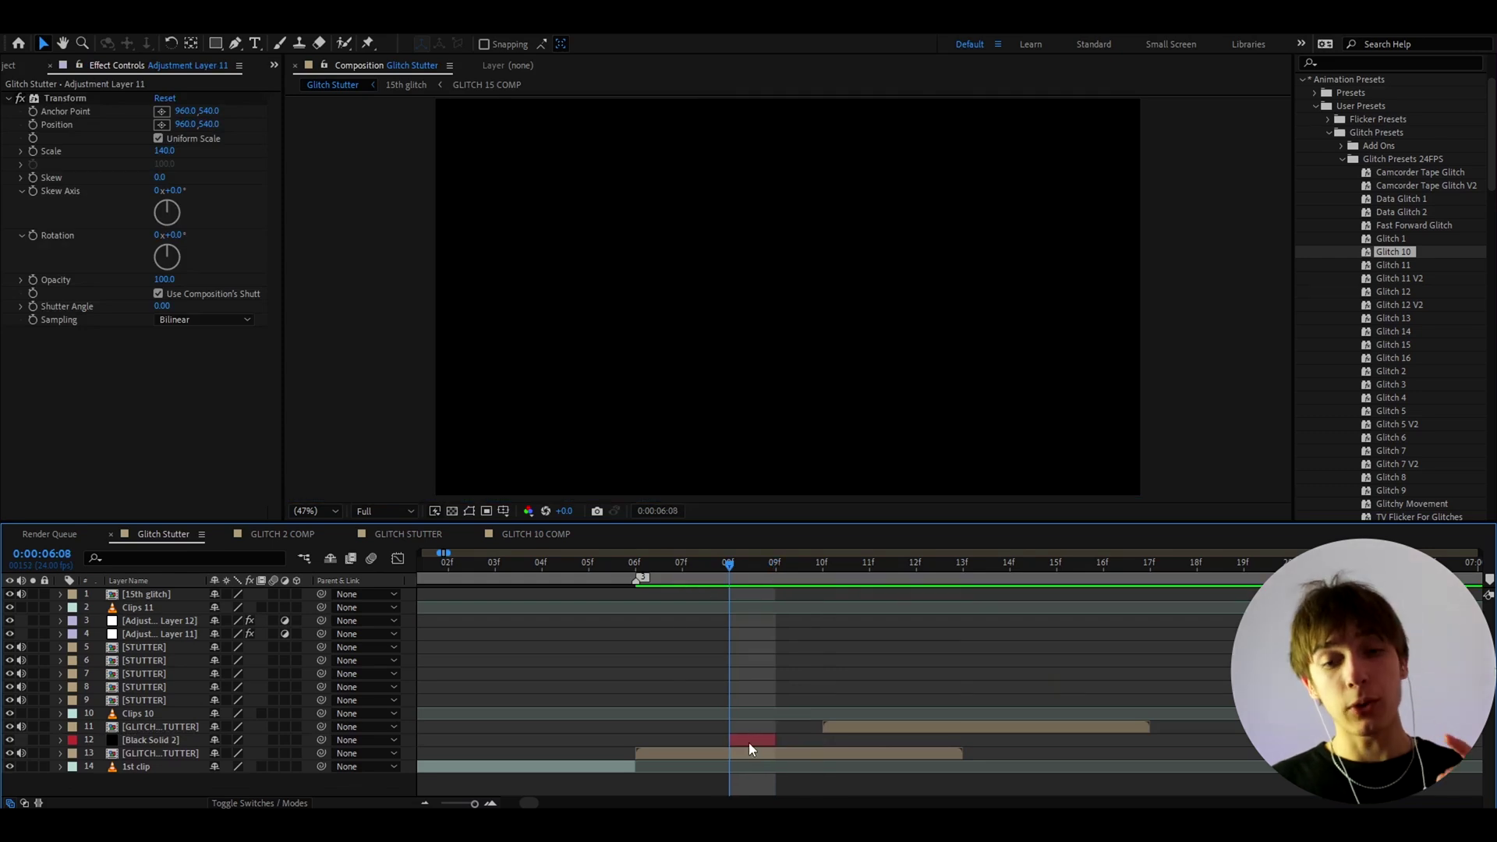
pyautogui.click(748, 741)
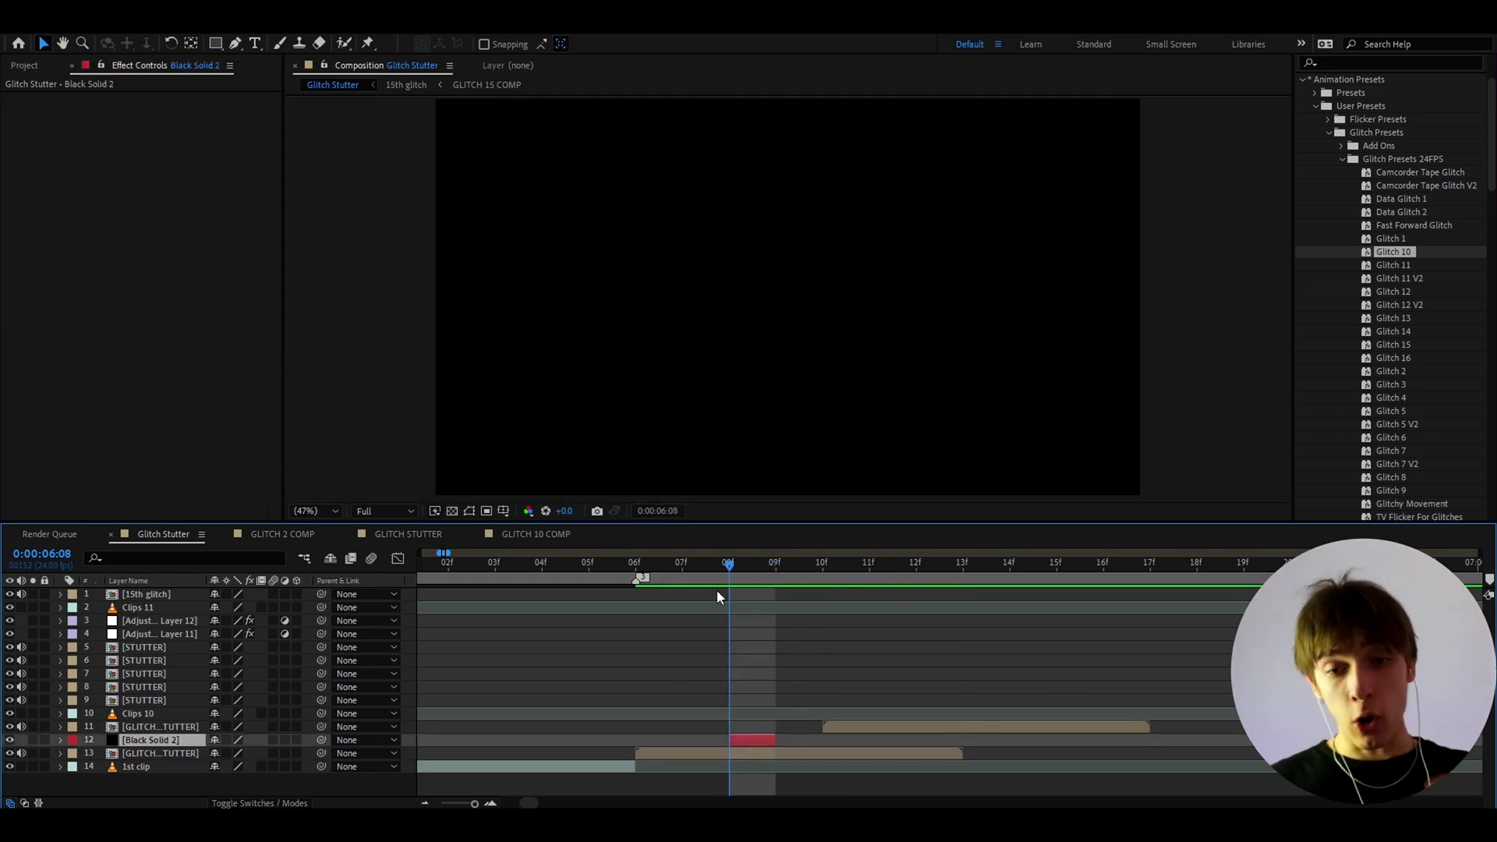
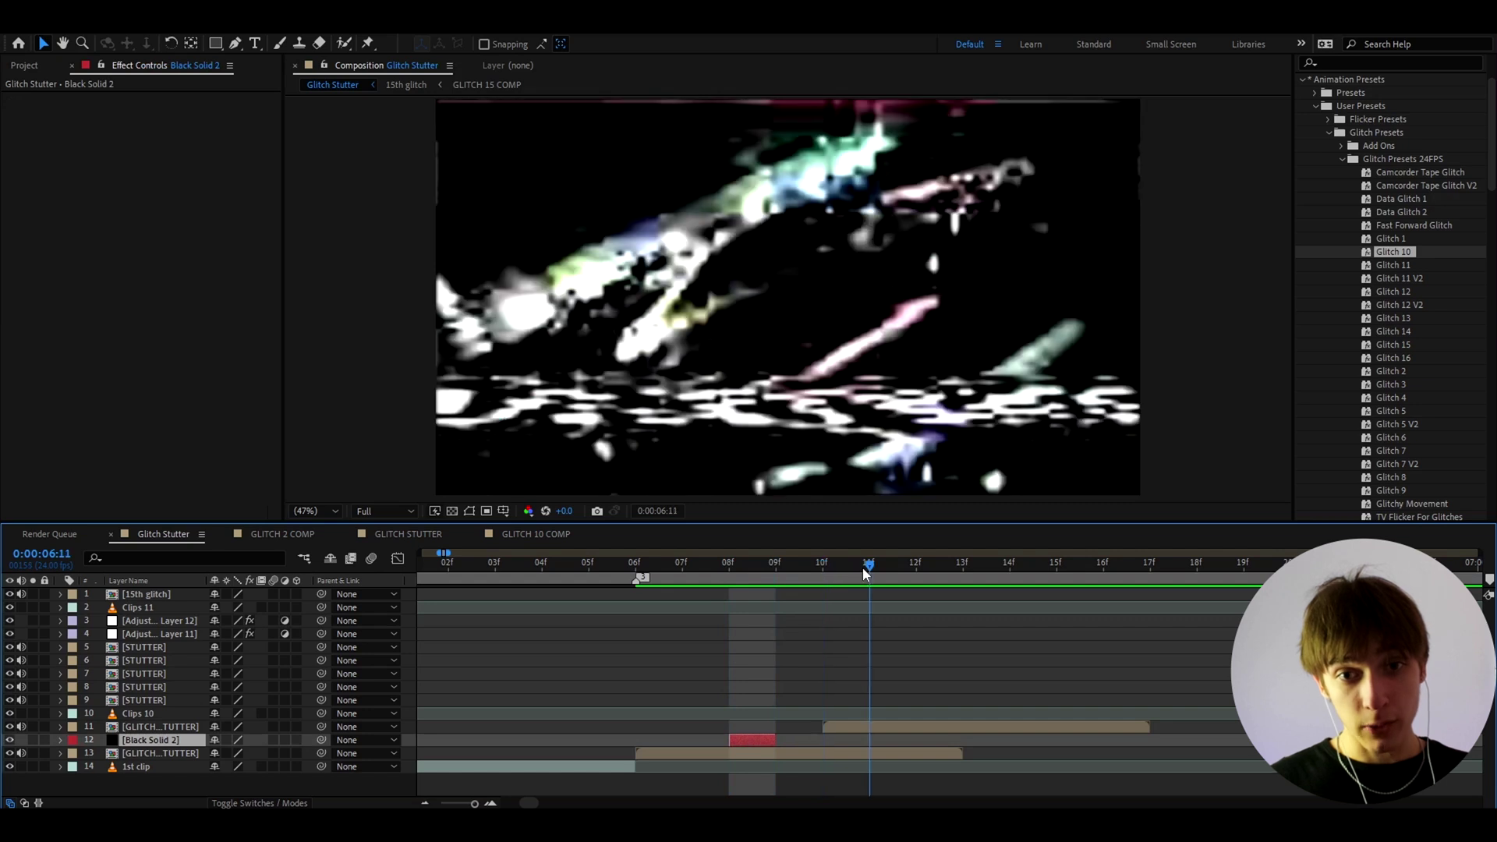
# Split the upper GLITCH 10 STUTTER copy at 0:00:06:12 and shift the second piece's content so it covers 06:12 to 06:13.
pyautogui.click(923, 725)
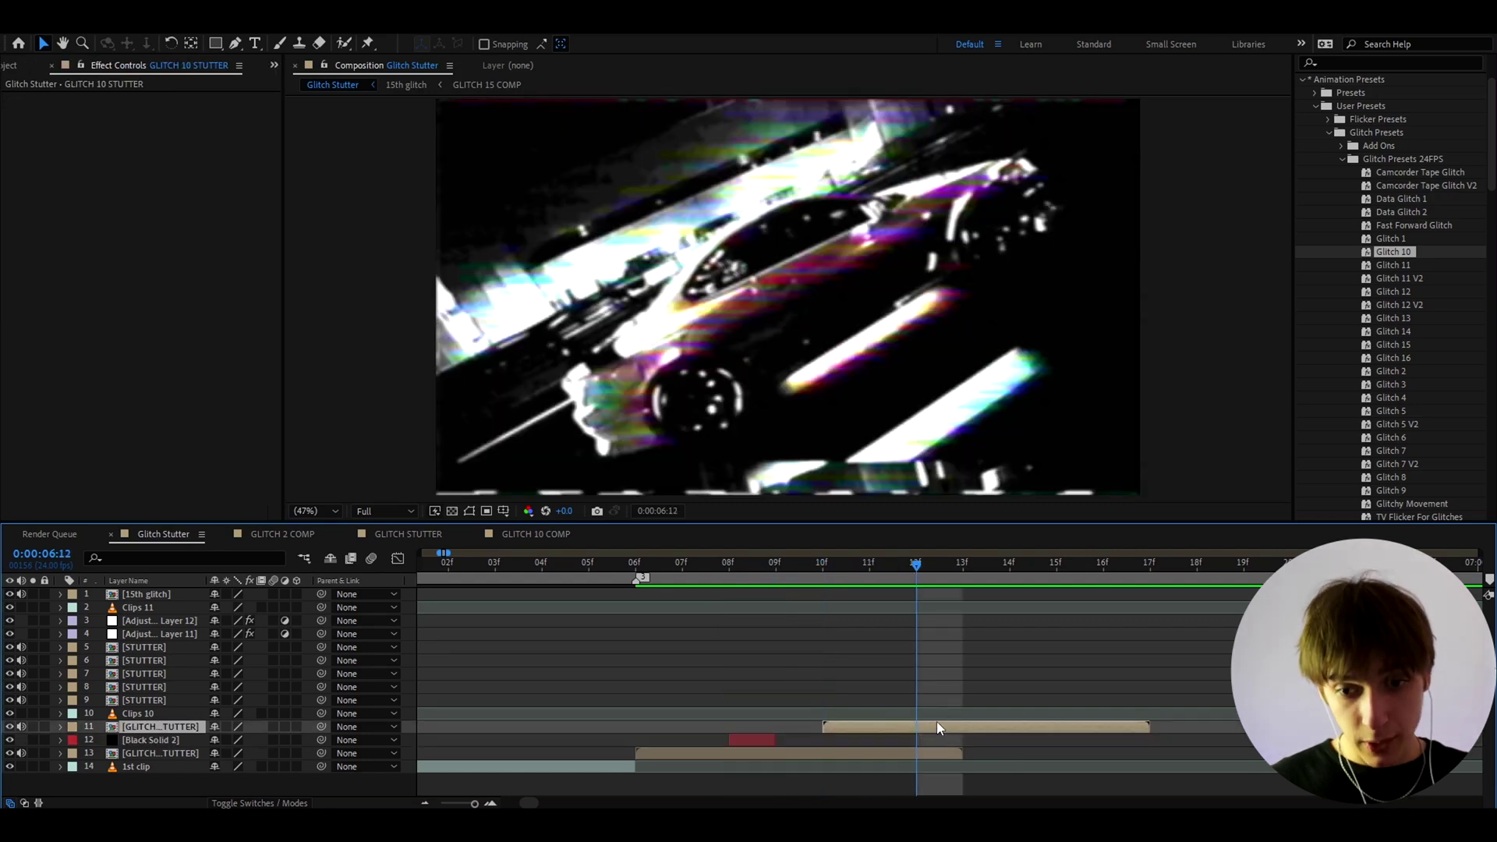
pyautogui.hotkey('ctrl', 'shift', 'd')
pyautogui.moveTo(958, 728); pyautogui.dragTo(918, 726)
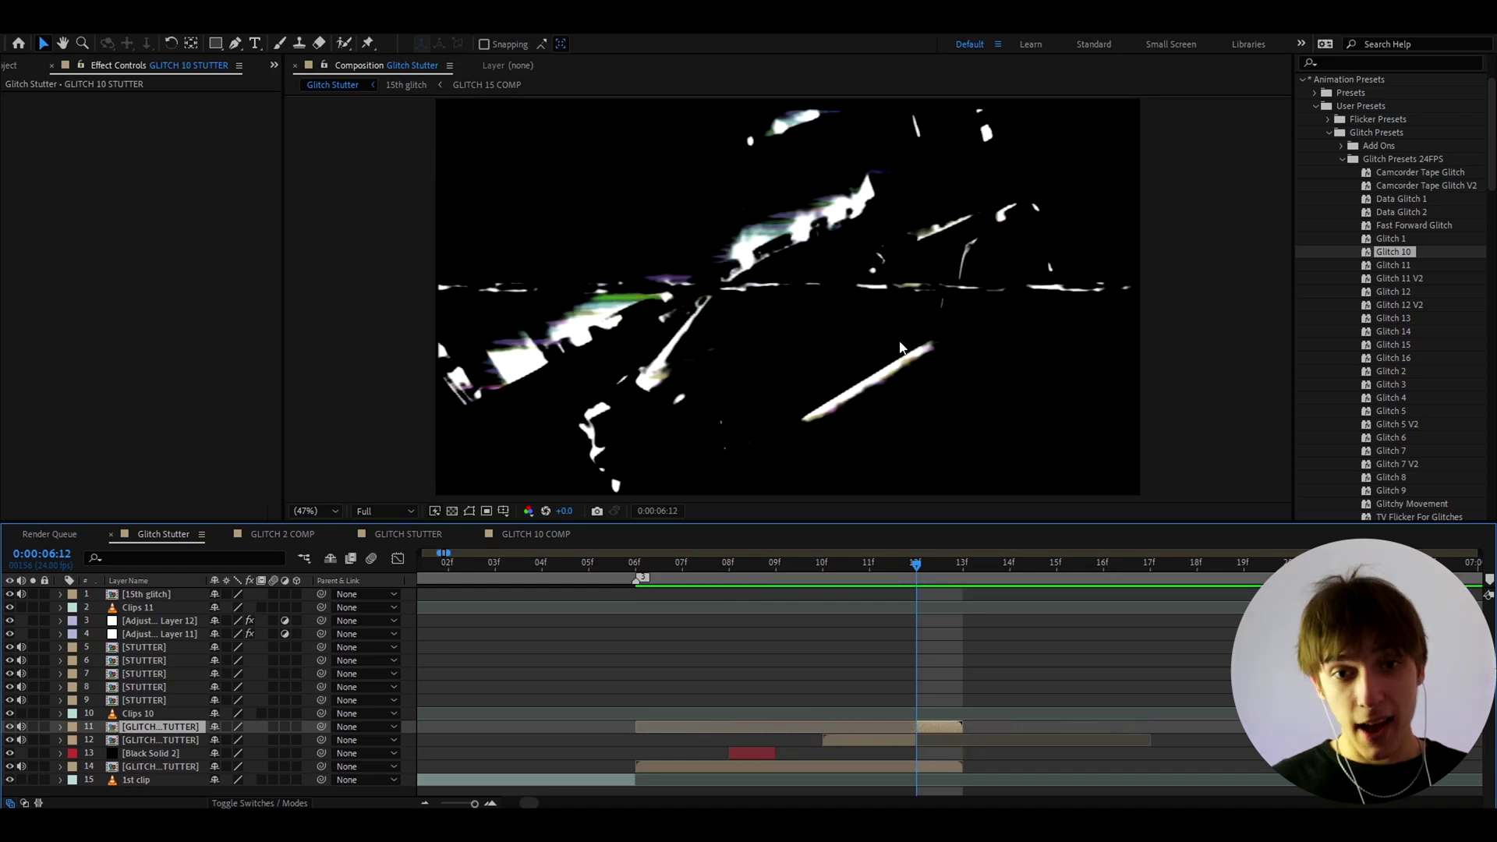
pyautogui.scroll(-2, 573, 409)
pyautogui.scroll(2, 573, 409)
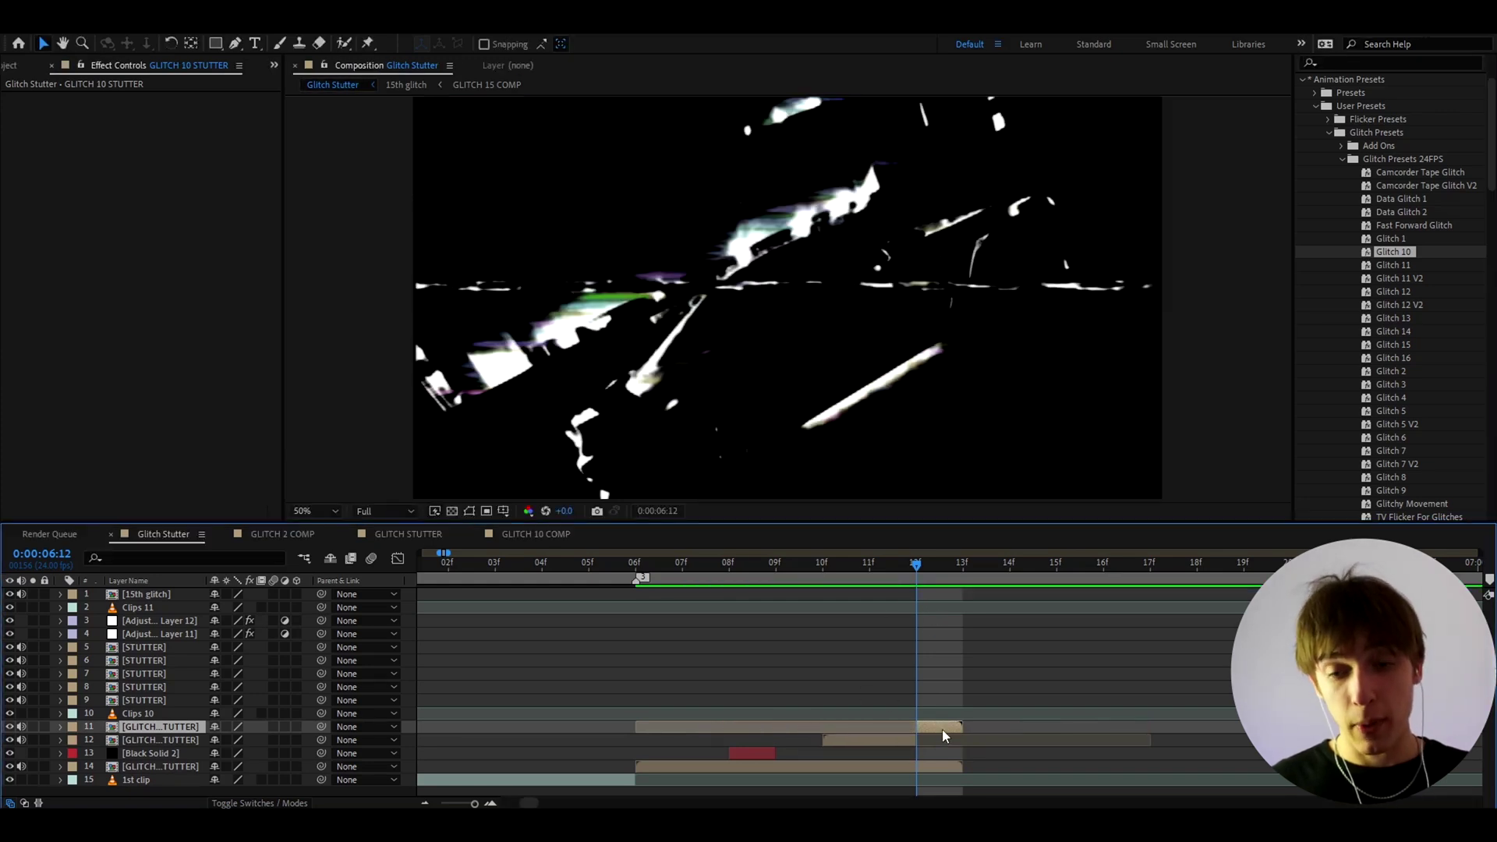
pyautogui.hotkey('ctrl', 'Down')
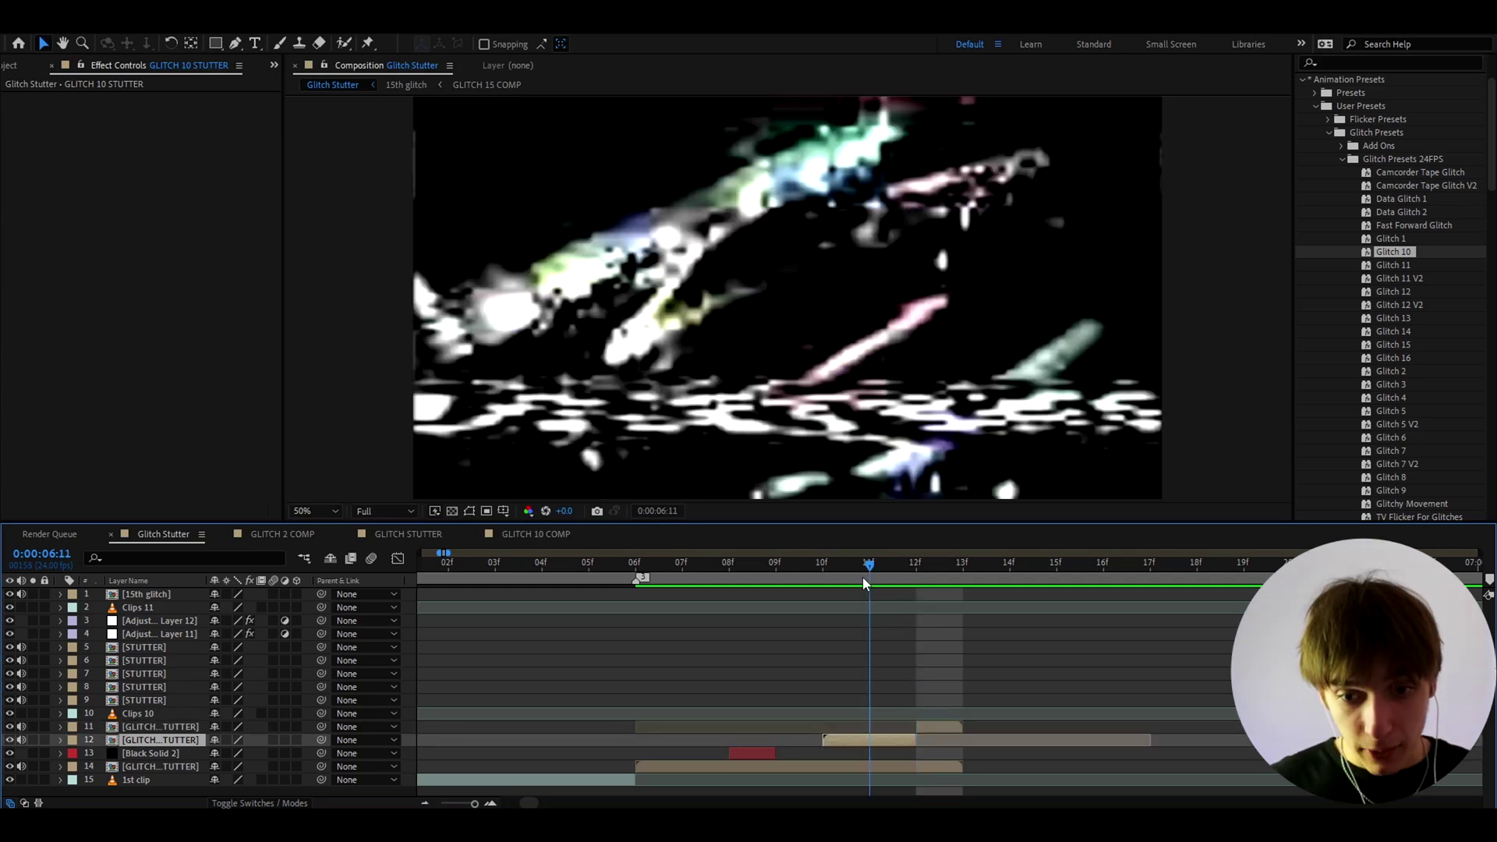
# Duplicate the two-frame GLITCH 10 STUTTER piece at 06:10, raise the copy above the other pieces and shift it to span 06:13 to 06:15.
pyautogui.hotkey('ctrl', 'd')
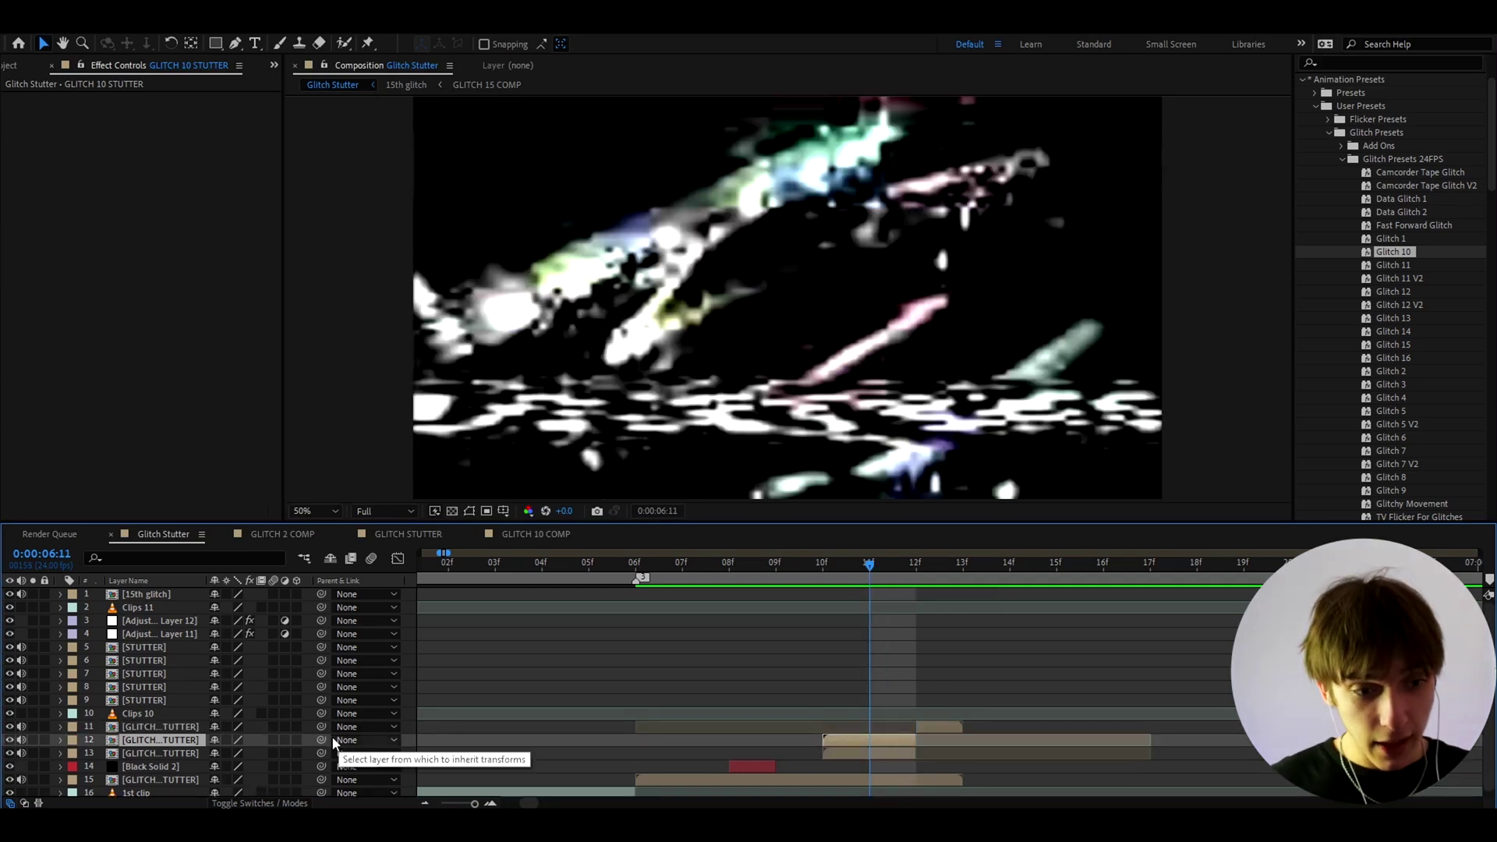
pyautogui.moveTo(185, 748); pyautogui.dragTo(185, 726)
pyautogui.moveTo(862, 727); pyautogui.dragTo(1000, 728)
pyautogui.moveTo(913, 563); pyautogui.dragTo(573, 647)
pyautogui.click(653, 571)
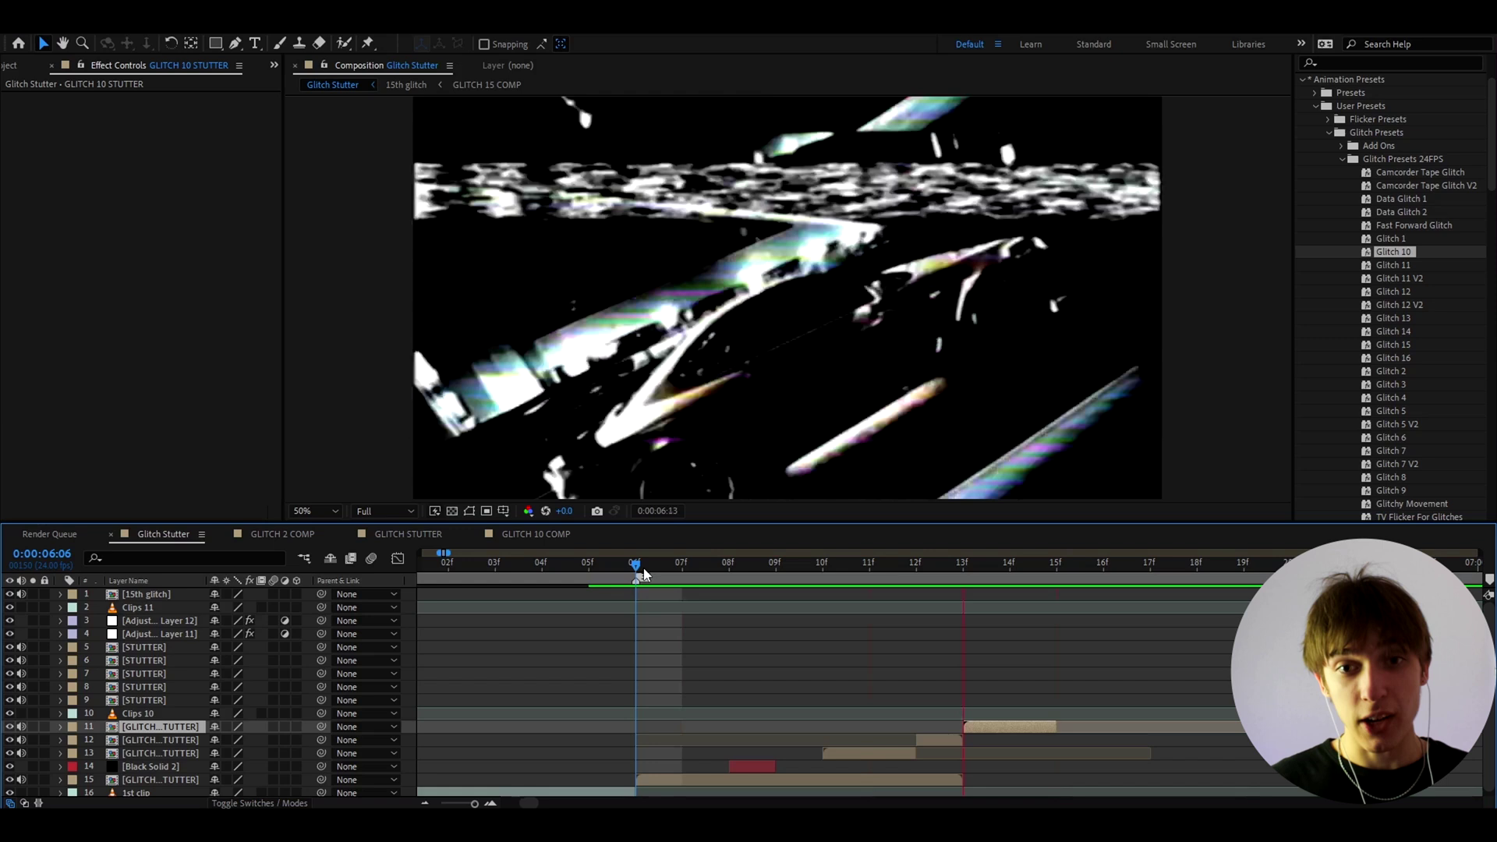
pyautogui.moveTo(653, 573); pyautogui.dragTo(960, 599)
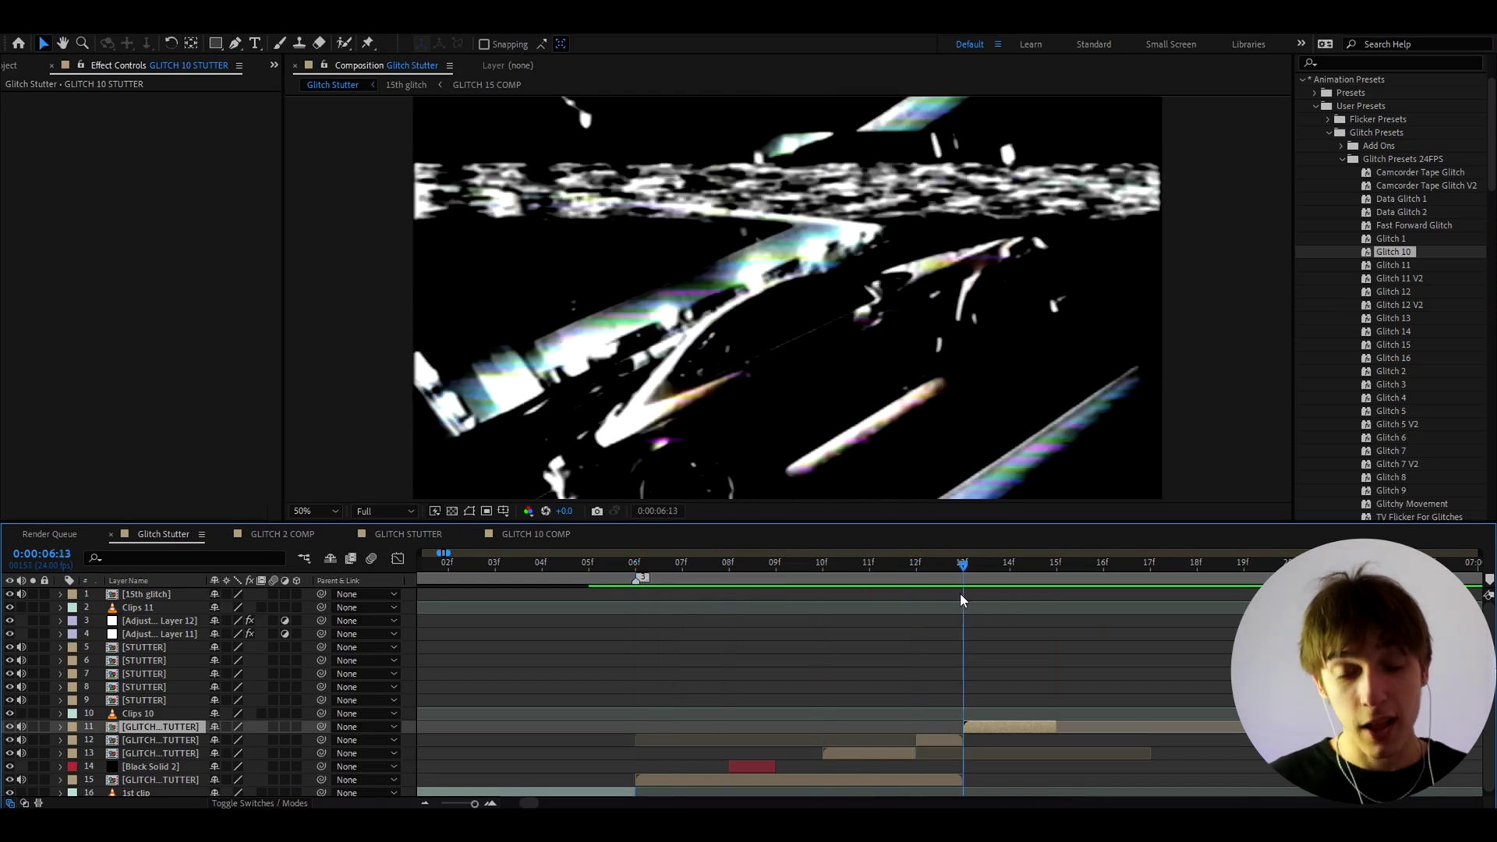
pyautogui.click(1043, 582)
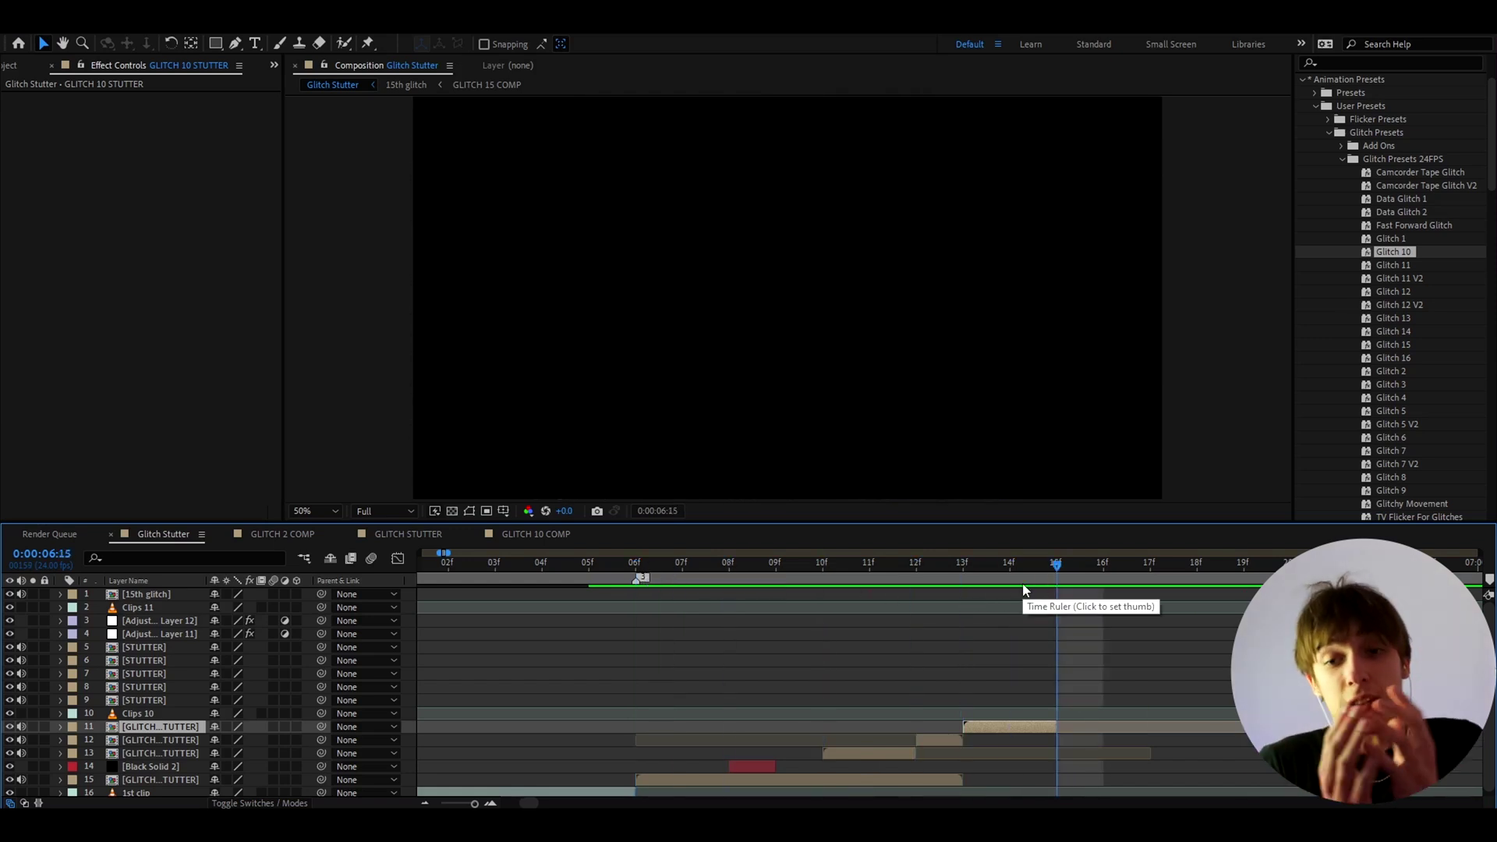
# Duplicate the one-frame GLITCH 10 STUTTER piece at 06:12, raise it above the other pieces and shift it to 06:15.
pyautogui.click(940, 740)
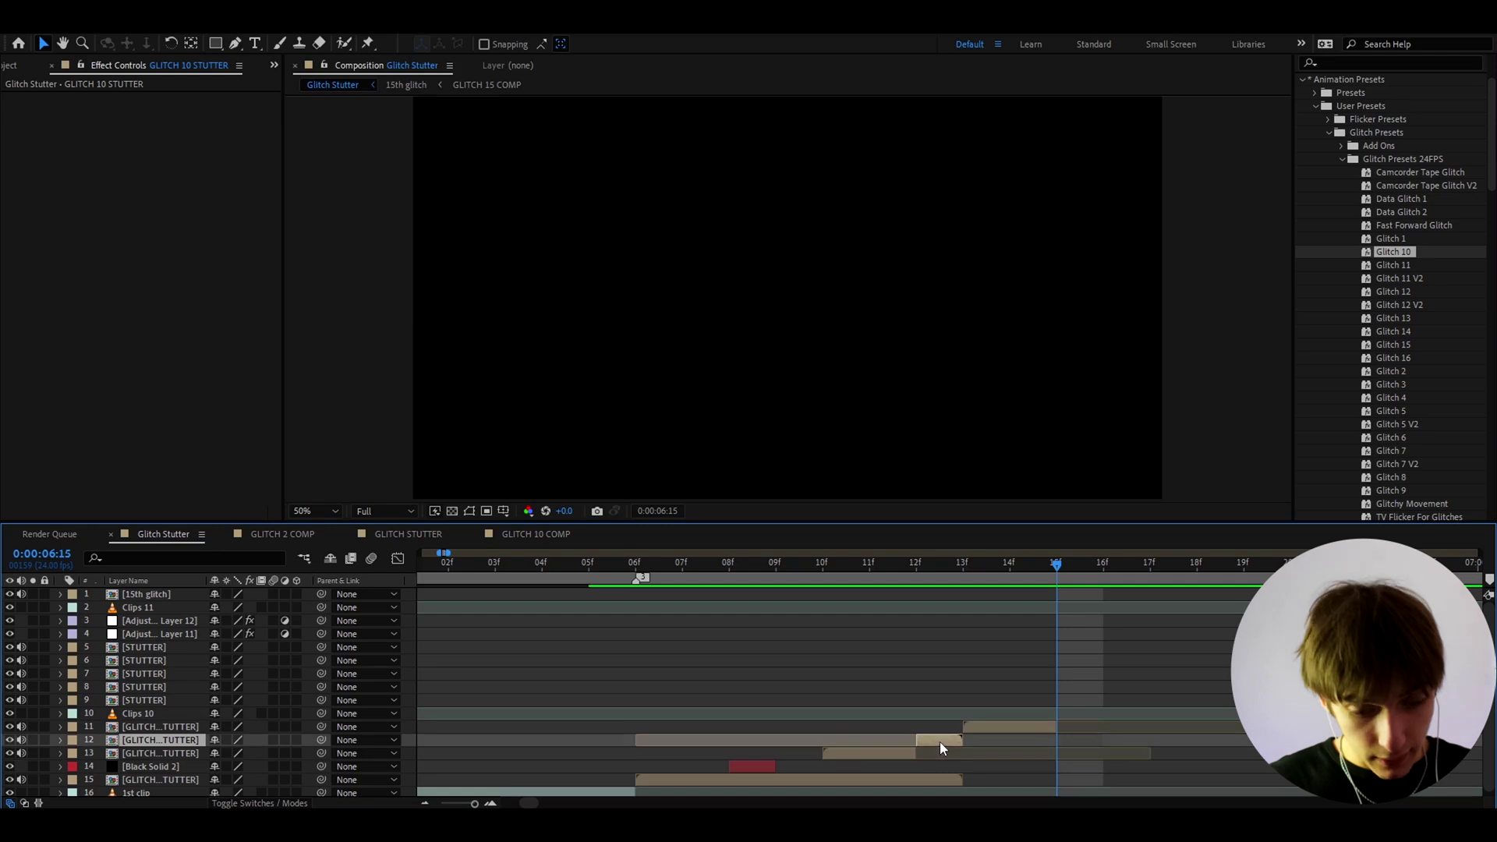
pyautogui.hotkey('ctrl', 'd')
pyautogui.moveTo(162, 748); pyautogui.dragTo(161, 725)
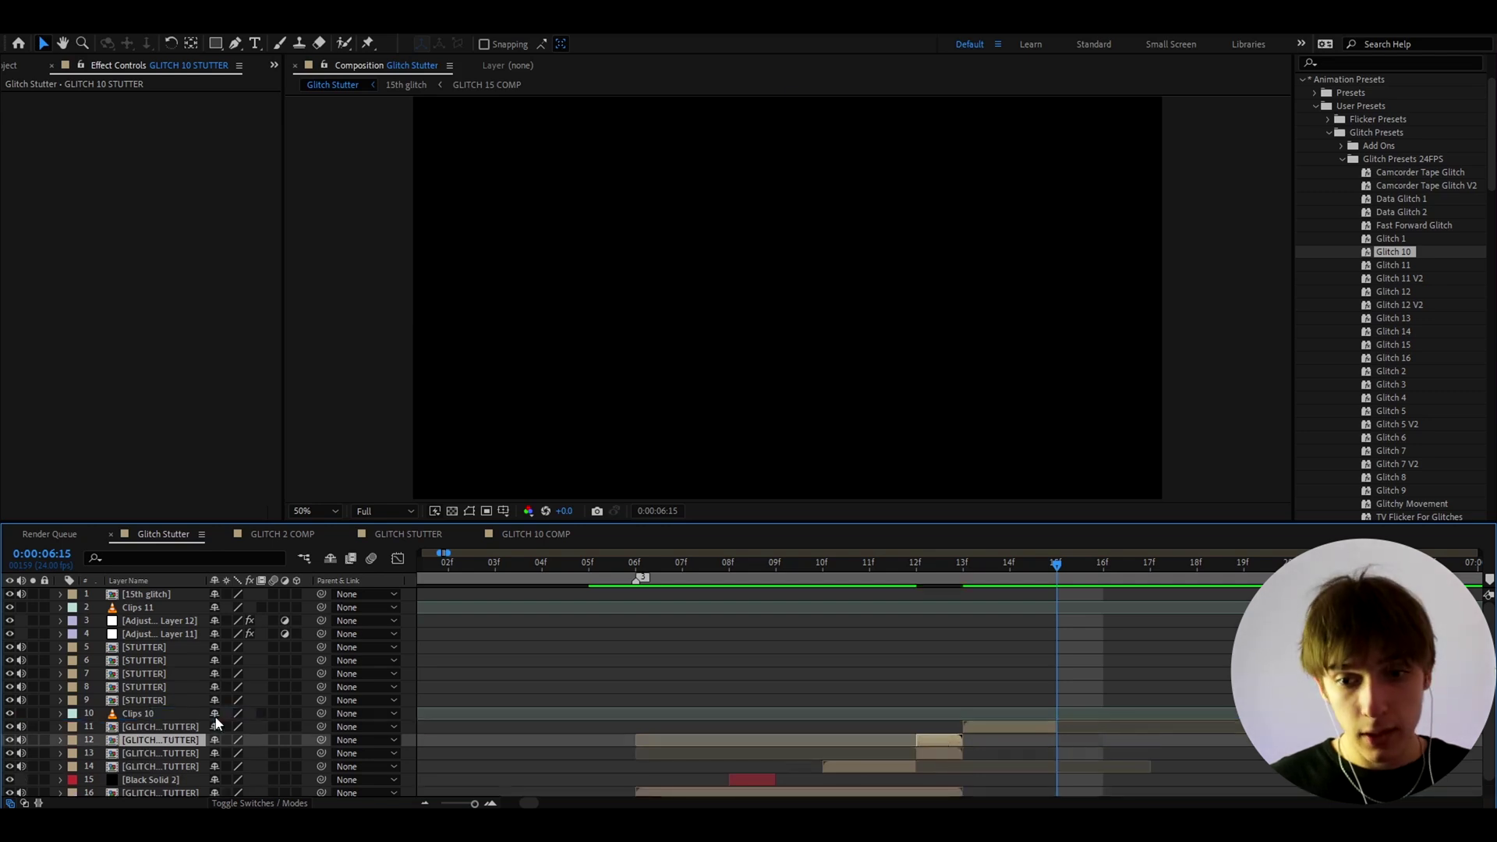
pyautogui.moveTo(932, 729); pyautogui.dragTo(1071, 729)
pyautogui.moveTo(1062, 570)
pyautogui.mouseDown()
pyautogui.moveTo(918, 586)
pyautogui.moveTo(1064, 584)
pyautogui.mouseUp()
# Duplicate the one-frame black solid, place the copy above the stutter pieces and make it span 0:00:06:16 to 06:18.
pyautogui.click(744, 793)
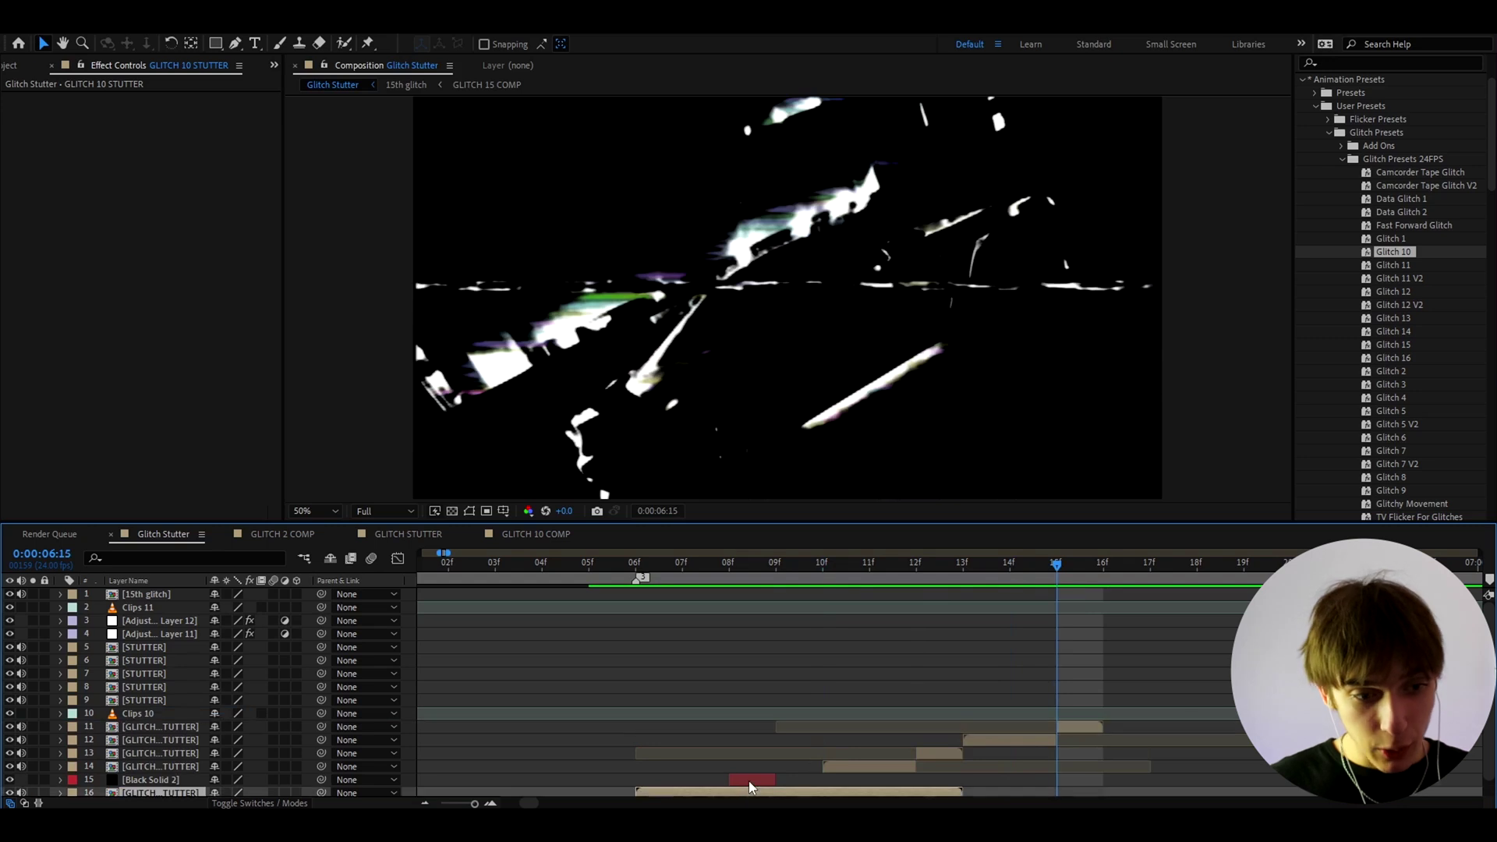
pyautogui.click(750, 783)
pyautogui.hotkey('ctrl', 'd')
pyautogui.moveTo(193, 782); pyautogui.dragTo(251, 723)
pyautogui.moveTo(765, 729); pyautogui.dragTo(1198, 725)
pyautogui.press('pagedown')
pyautogui.click(1139, 564)
# Duplicate the one-frame stutter piece at 06:15 above the black solid, move it to 06:18 and slip its content by one frame.
pyautogui.click(1082, 741)
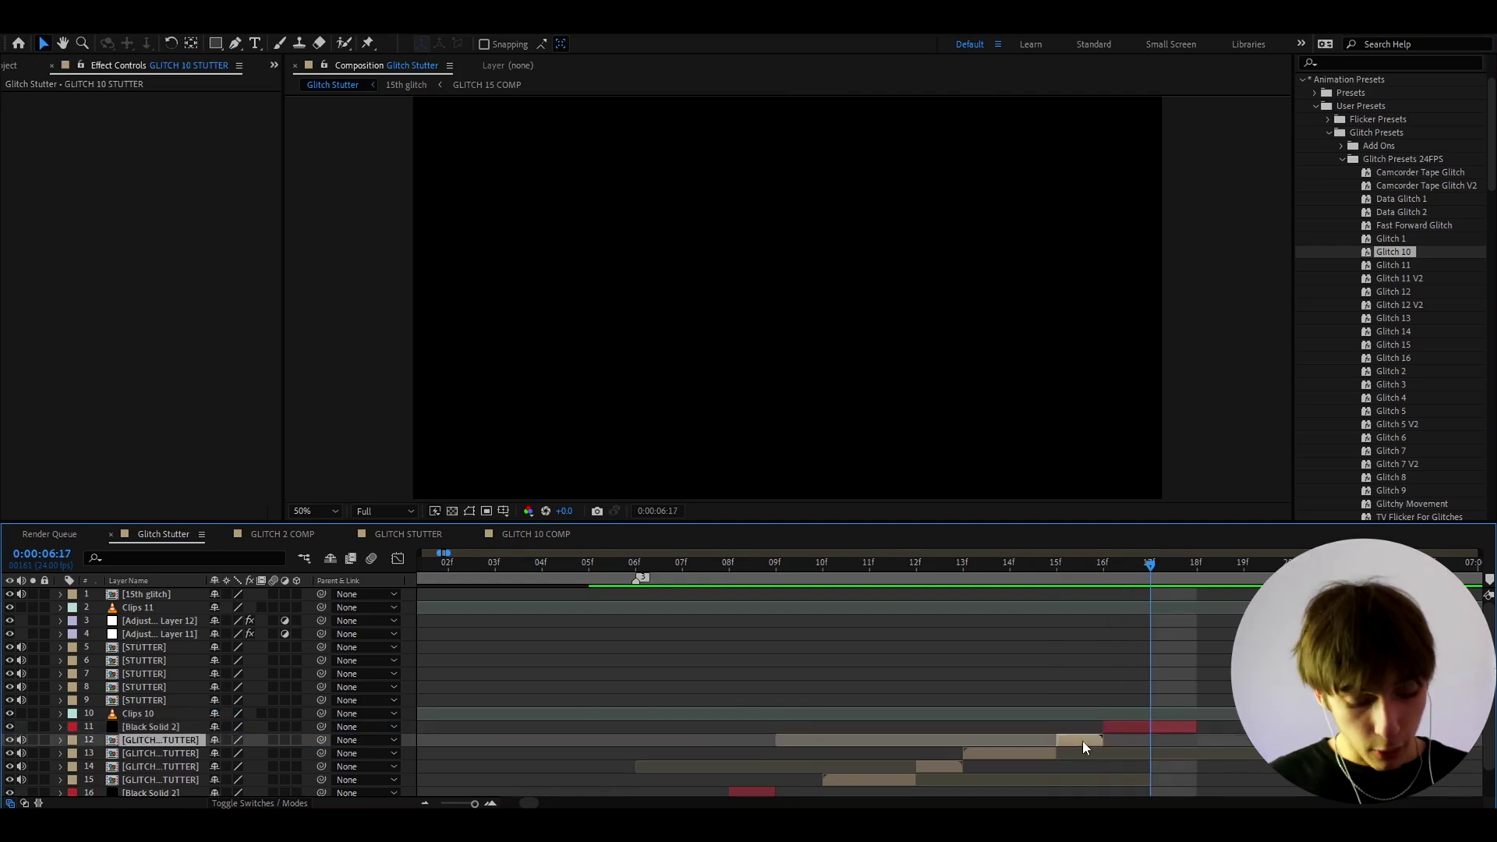
pyautogui.hotkey('ctrl', 'd')
pyautogui.moveTo(234, 739); pyautogui.dragTo(200, 721)
pyautogui.moveTo(1085, 728); pyautogui.dragTo(1226, 727)
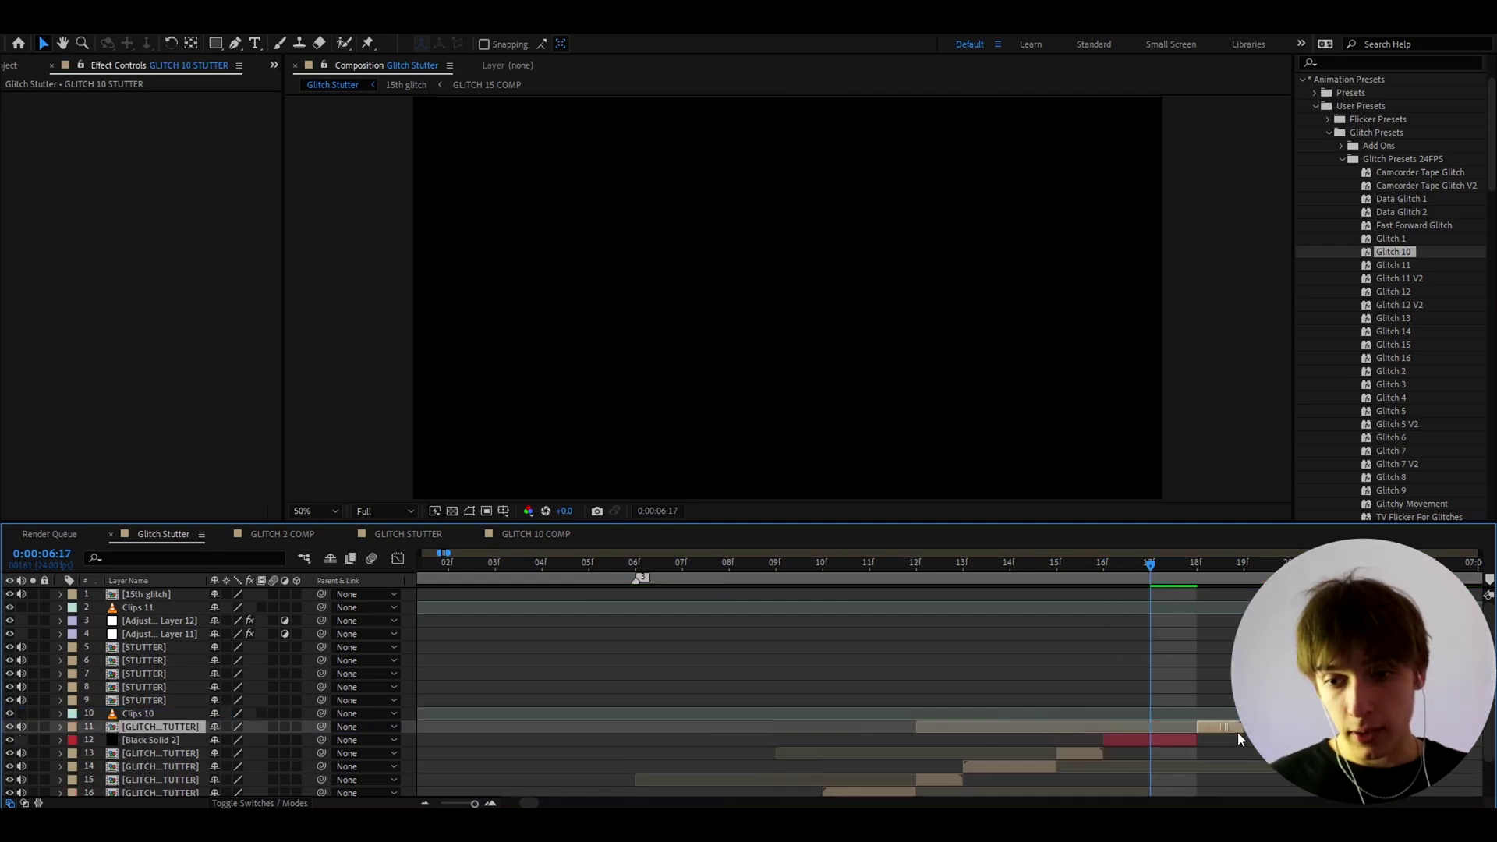
pyautogui.click(1208, 564)
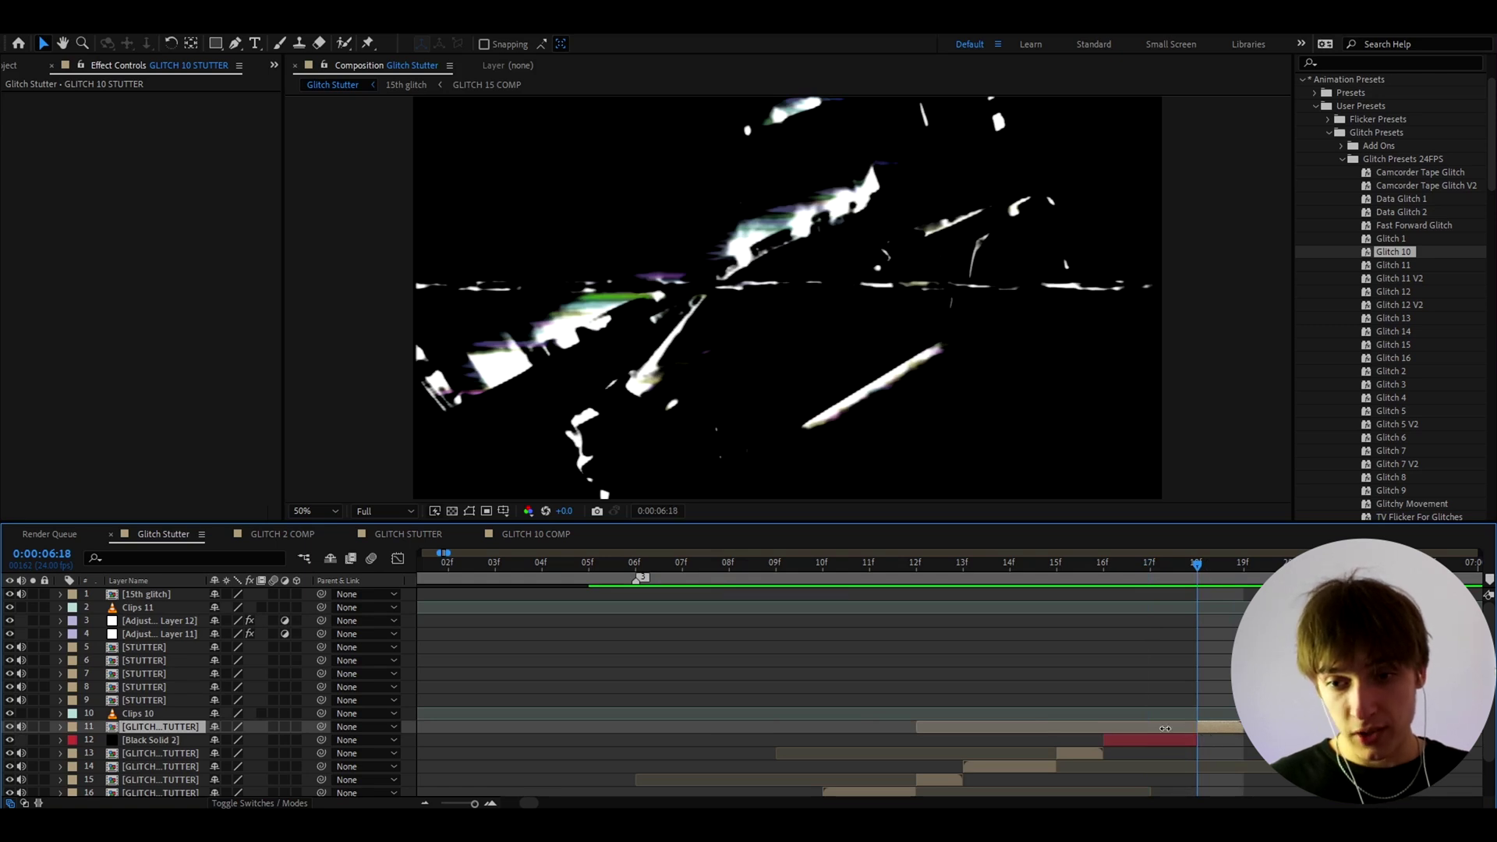
pyautogui.moveTo(1180, 729); pyautogui.dragTo(1227, 730)
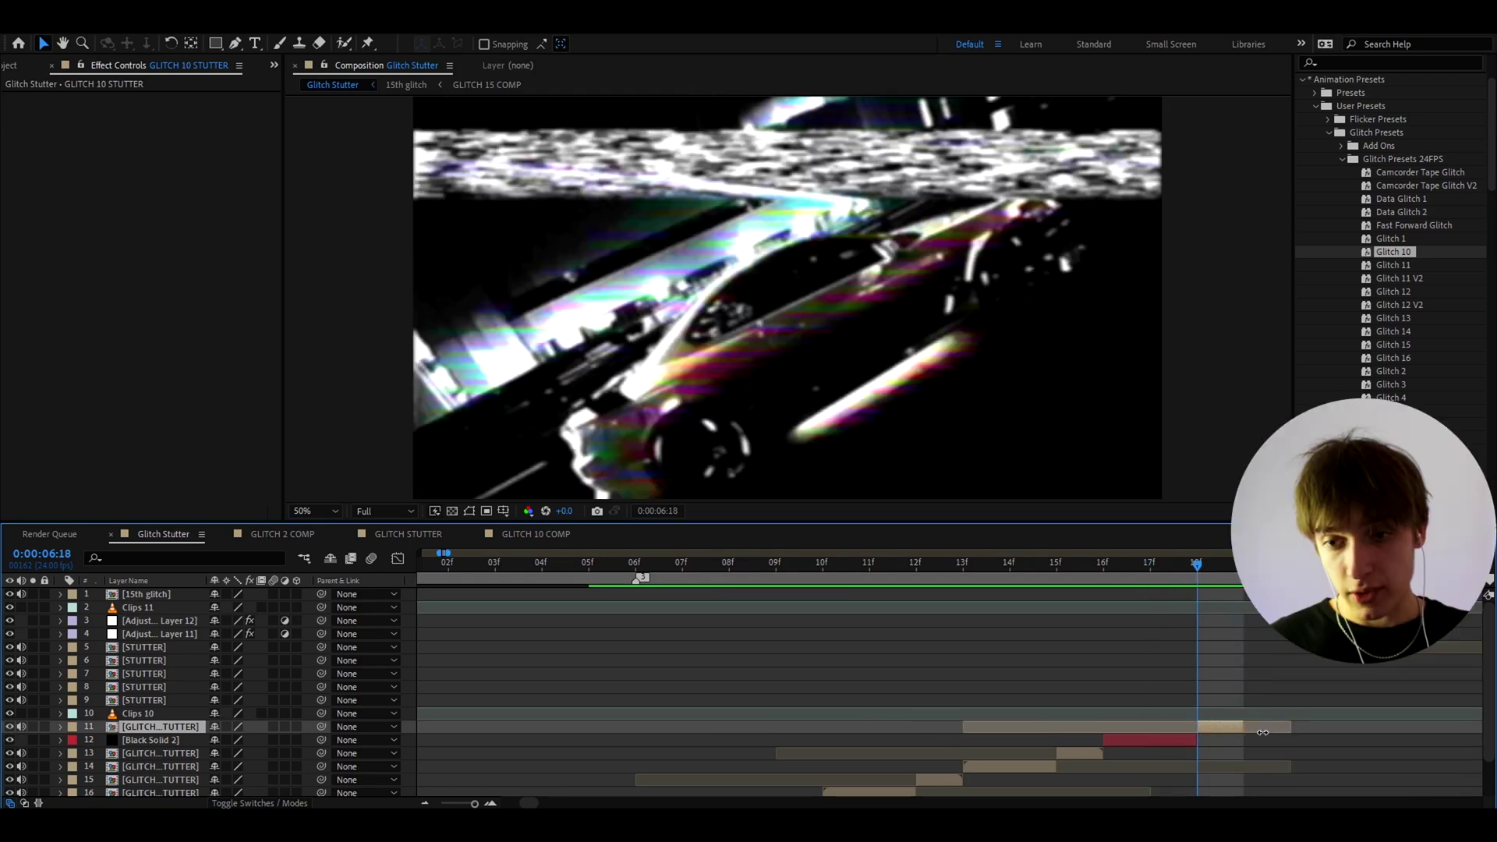
# Copy the two-frame GLITCH 10 STUTTER piece at 06:13 to the top of the stutter stack, starting at 0:00:06:21.
pyautogui.press('pagedown')
pyautogui.scroll(-3, 1090, 639)
pyautogui.scroll(2, 1200, 685)
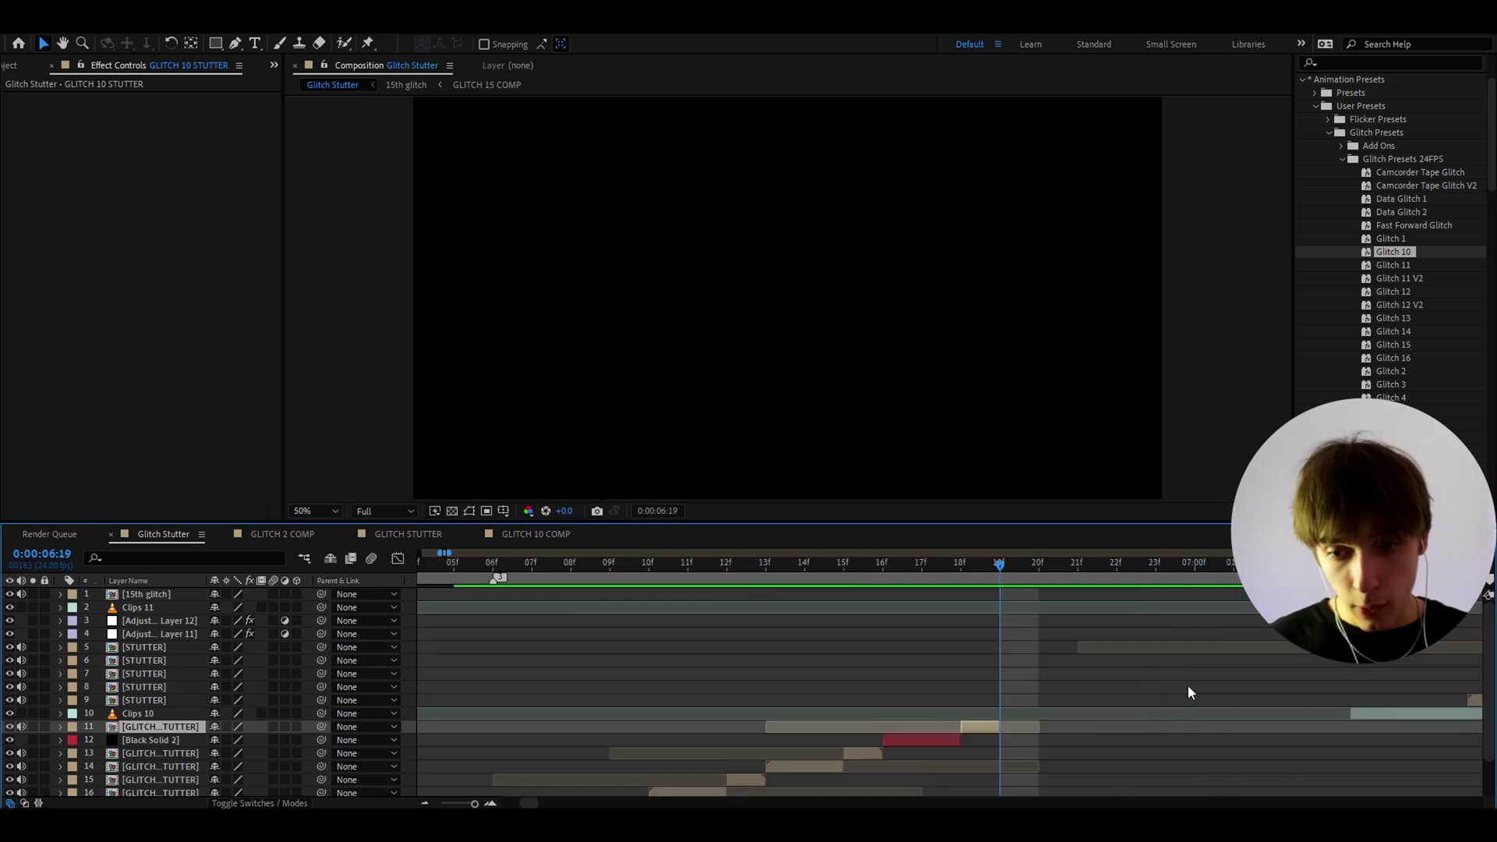
pyautogui.click(808, 768)
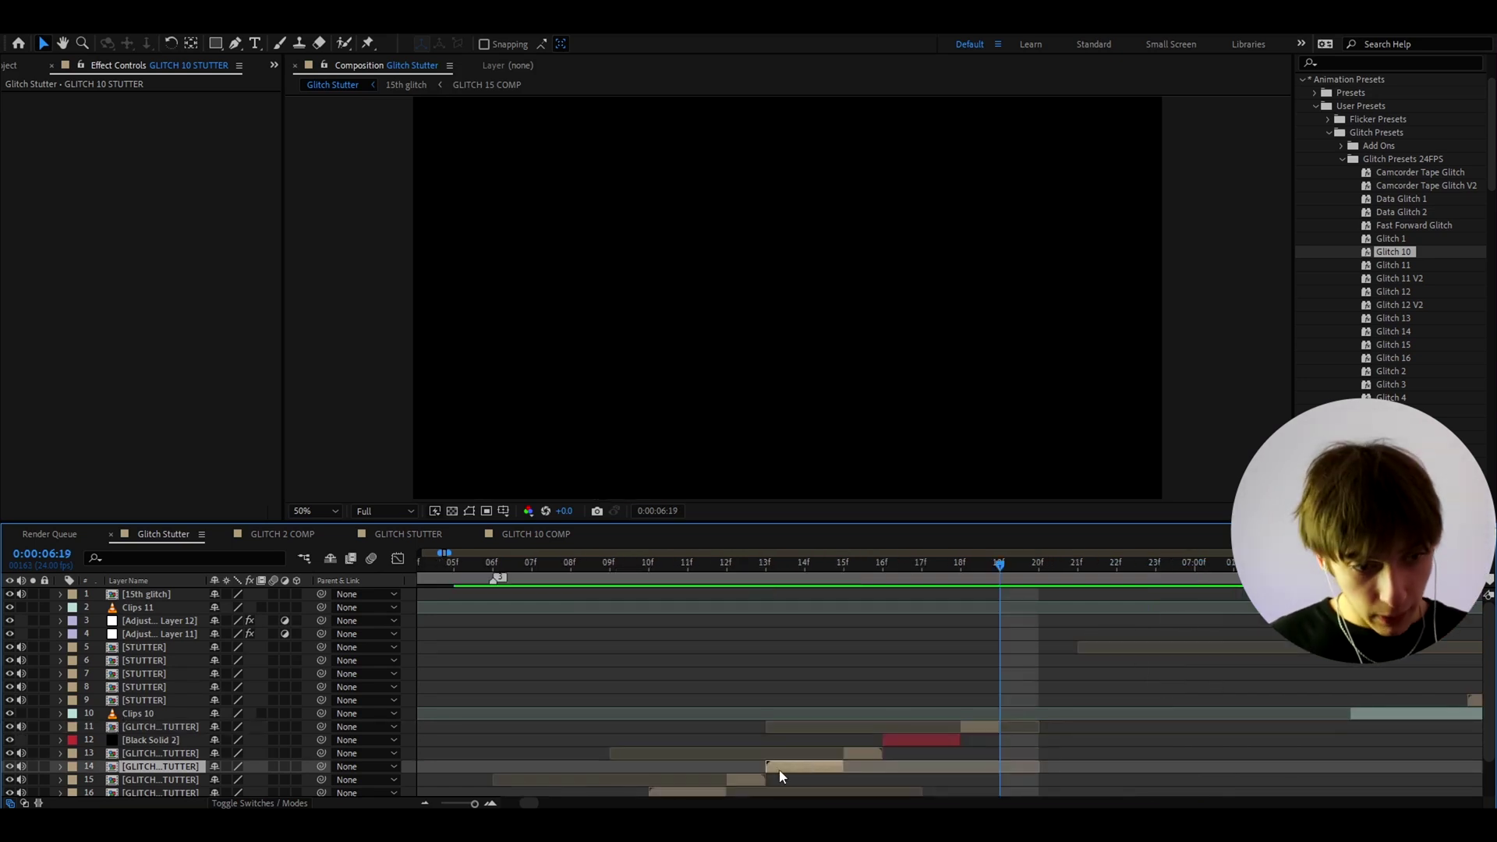
pyautogui.press('pagedown')
pyautogui.hotkey('ctrl', 'v')
pyautogui.moveTo(1065, 726)
pyautogui.mouseDown()
pyautogui.moveTo(1104, 727)
pyautogui.moveTo(1003, 740)
pyautogui.moveTo(1076, 725)
pyautogui.mouseUp()
# Duplicate the new stutter piece, trim the copy to the single frame from 06:20 to 06:21, and preview the sequence.
pyautogui.hotkey('ctrl', 'd')
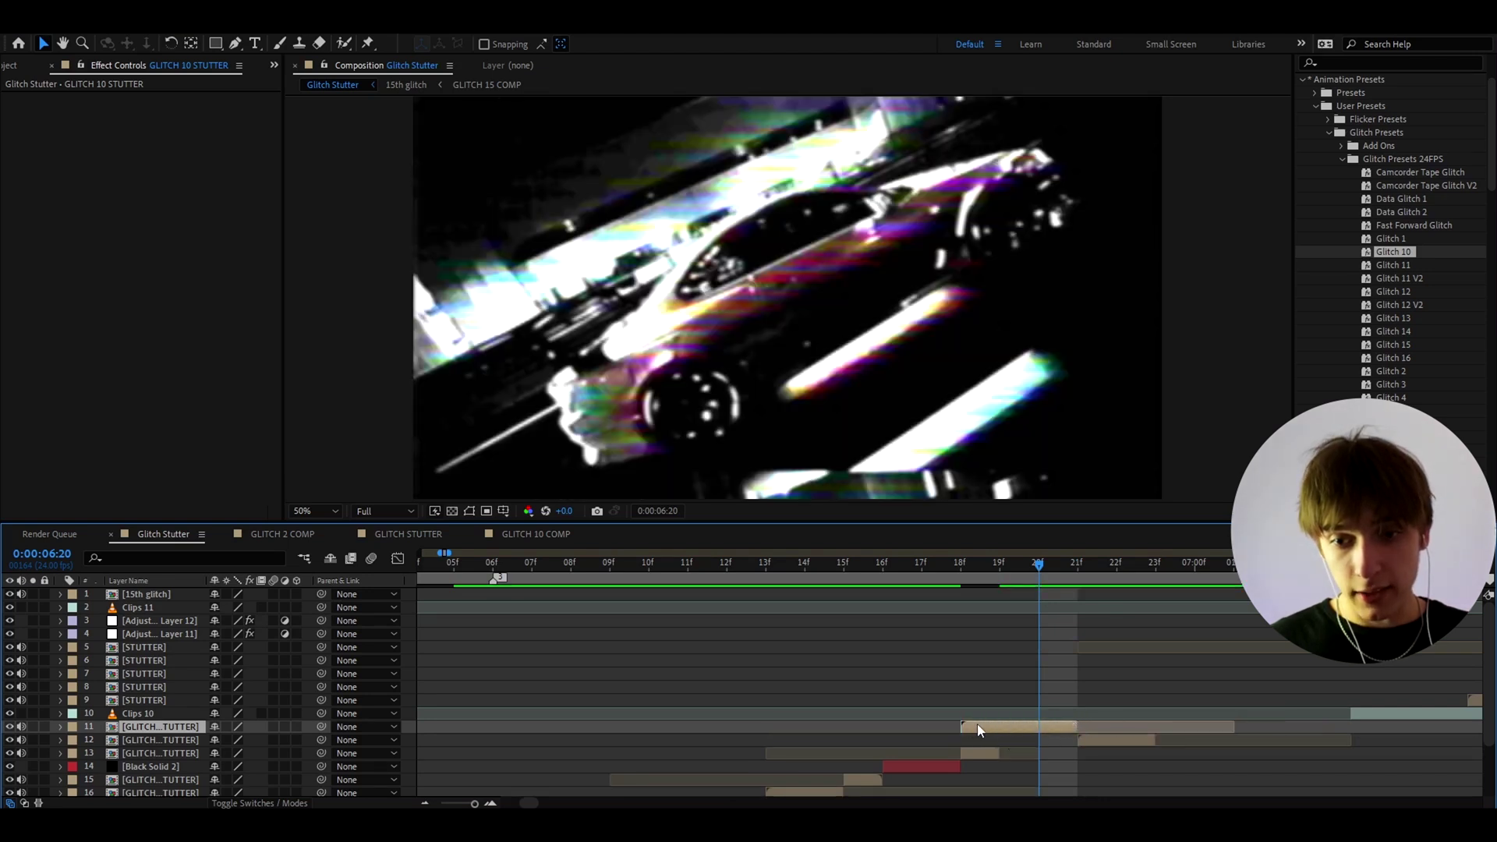
pyautogui.moveTo(960, 729); pyautogui.dragTo(1035, 729)
pyautogui.moveTo(1039, 563); pyautogui.dragTo(686, 594)
pyautogui.press('space')
pyautogui.press('space')
# Extend the GLITCH 10 STUTTER piece that starts at 06:21 so it ends at 0:00:07:00.
pyautogui.press('-')
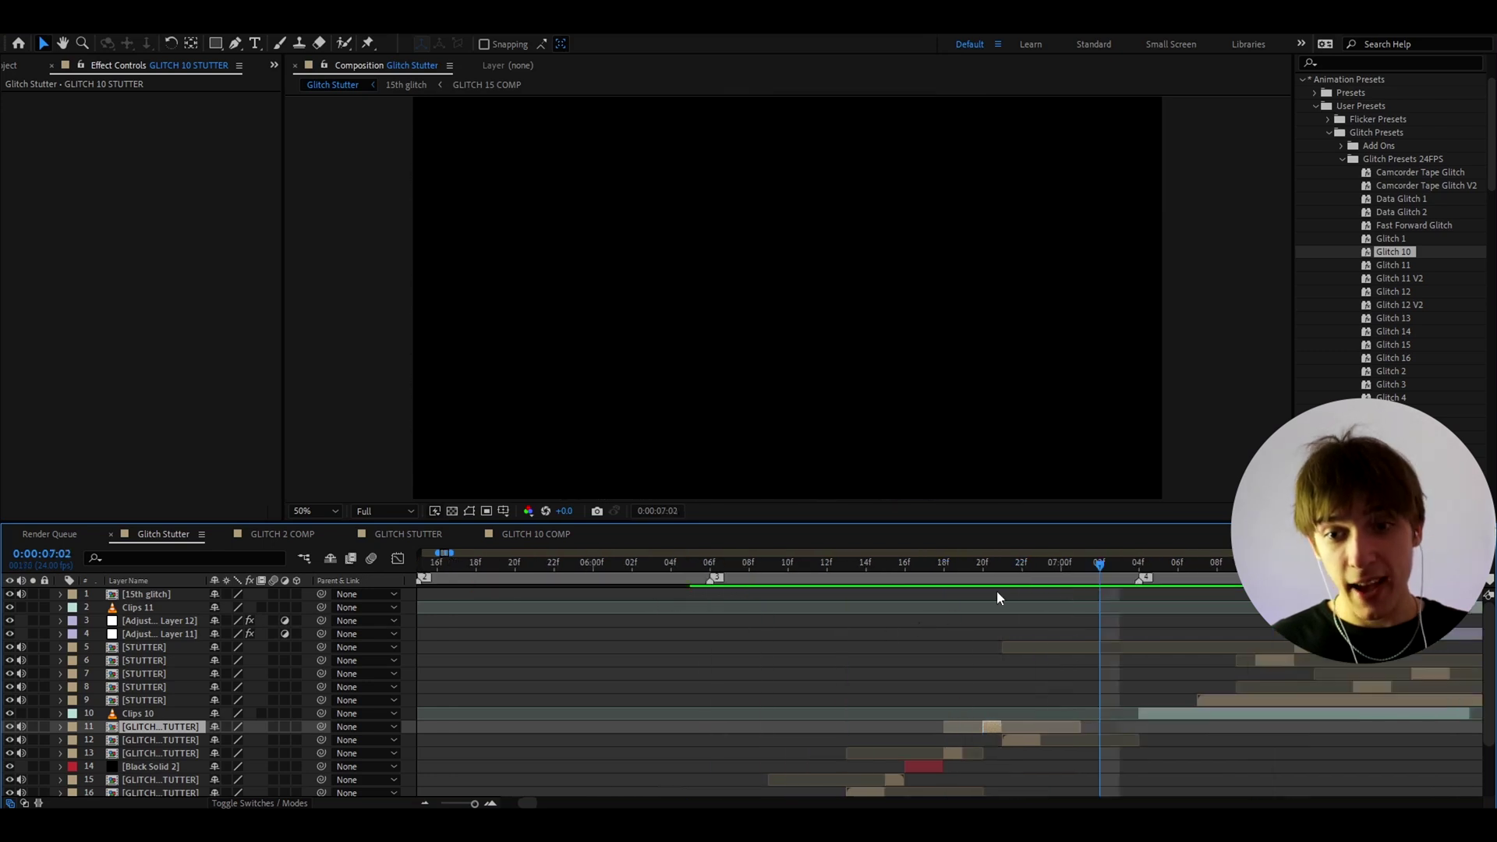
pyautogui.click(1022, 565)
pyautogui.press('=')
pyautogui.click(1005, 740)
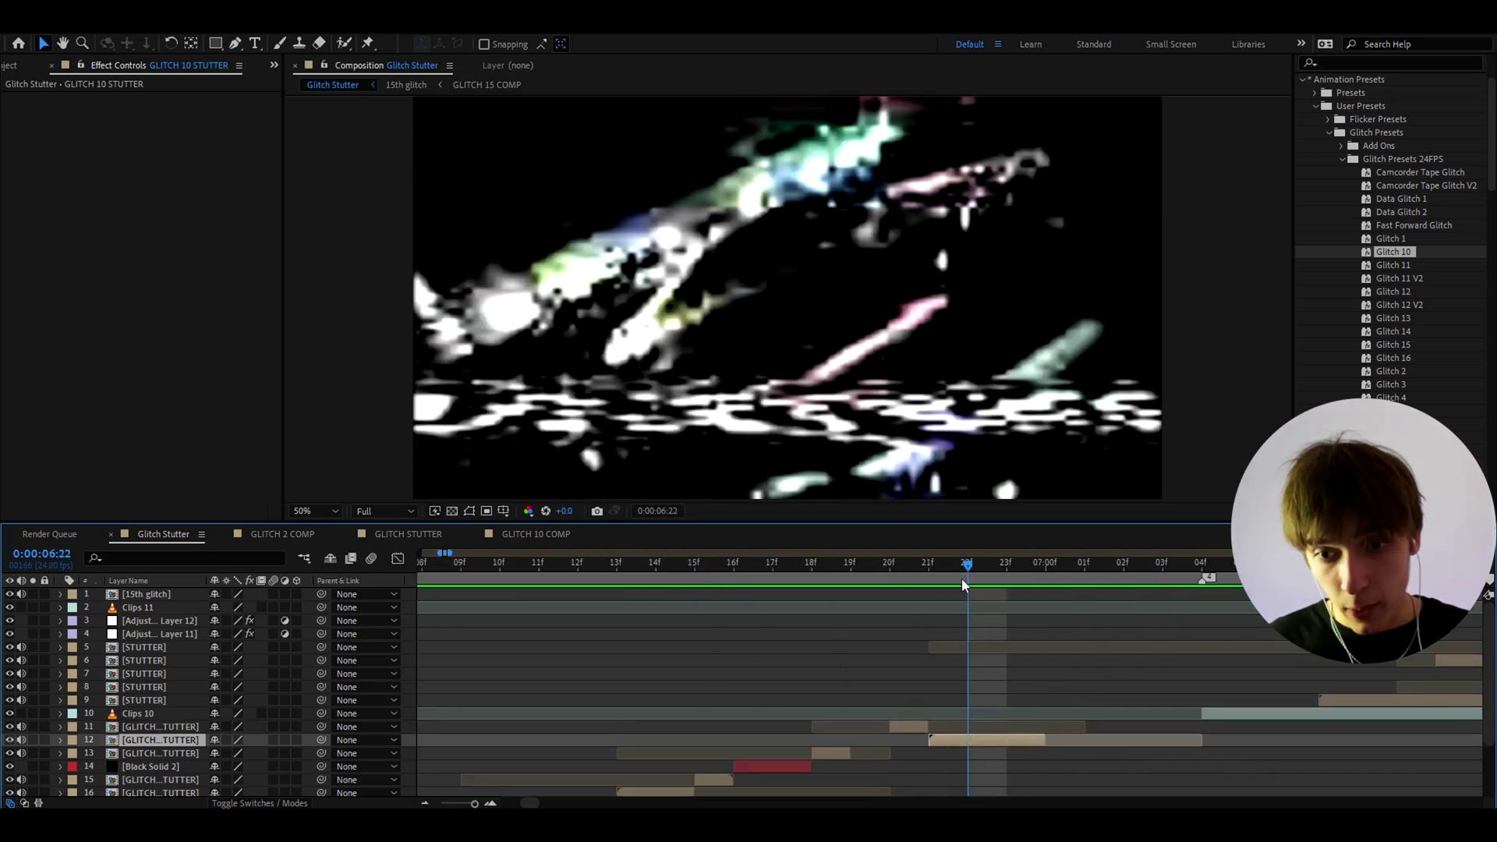
# Create an adjustment layer above the stutter piece at 06:21 and trim its start to 0:00:06:21.
pyautogui.press('pageup')
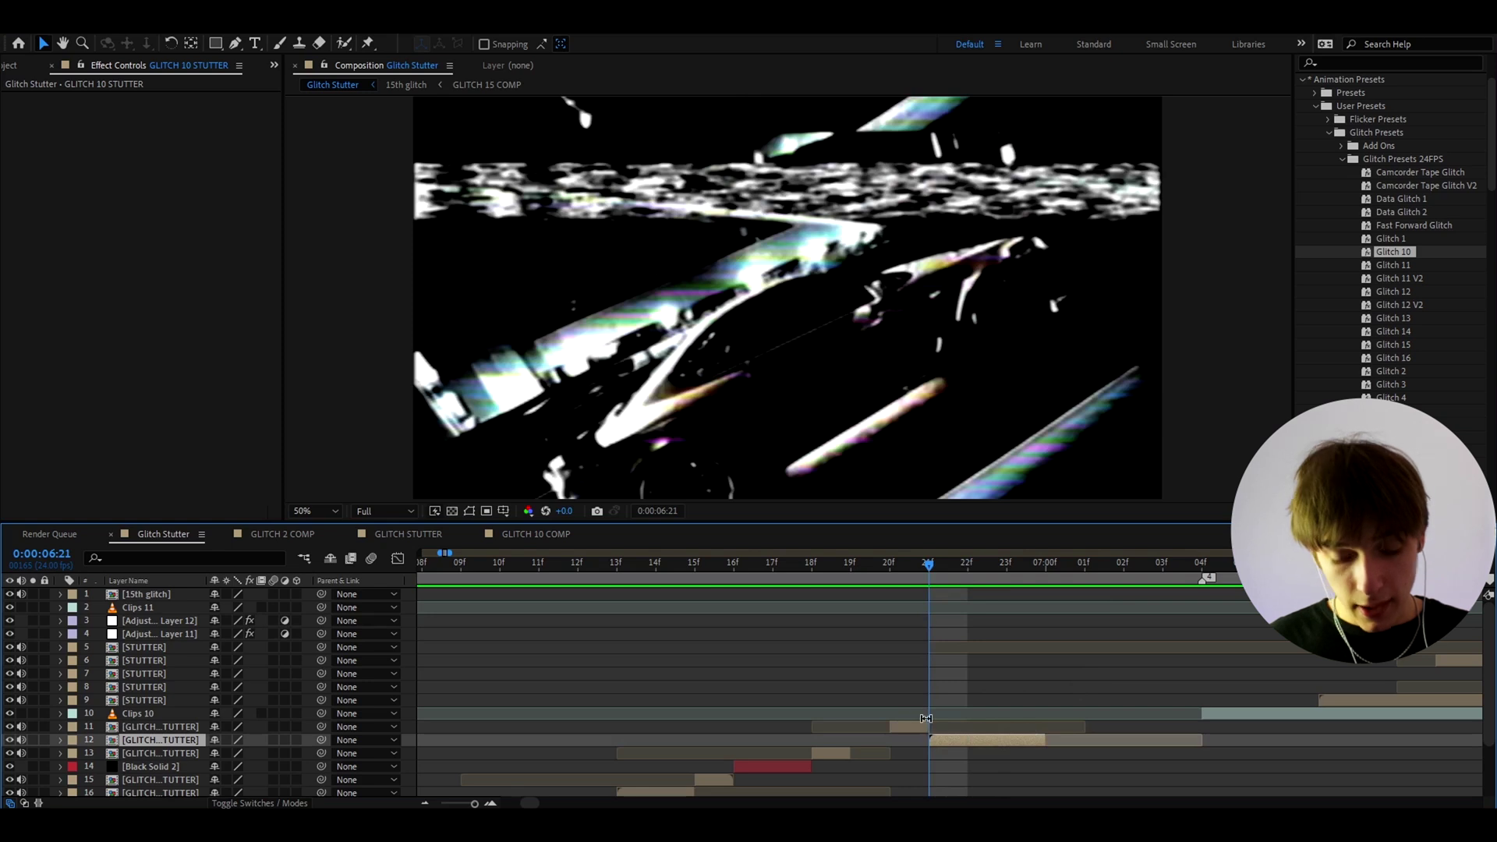
pyautogui.hotkey('ctrl', 'alt', 'y')
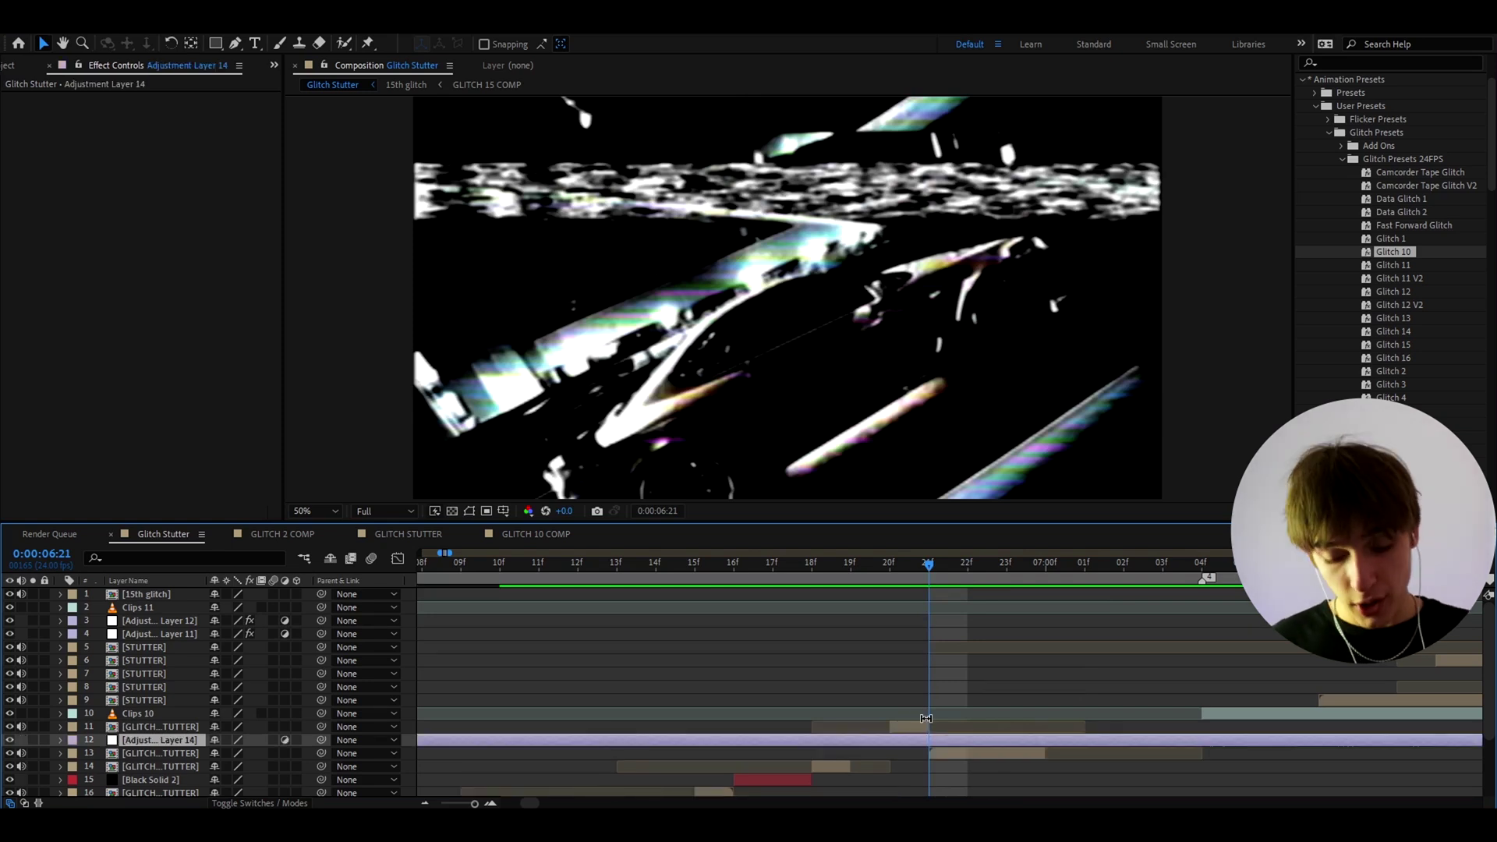
pyautogui.hotkey('alt', '[')
# Apply the Transform effect with a scale of 140 to the new adjustment layer and move it above all the GLITCH 10 STUTTER layers.
pyautogui.hotkey('ctrl', 'space')
pyautogui.write('tran')
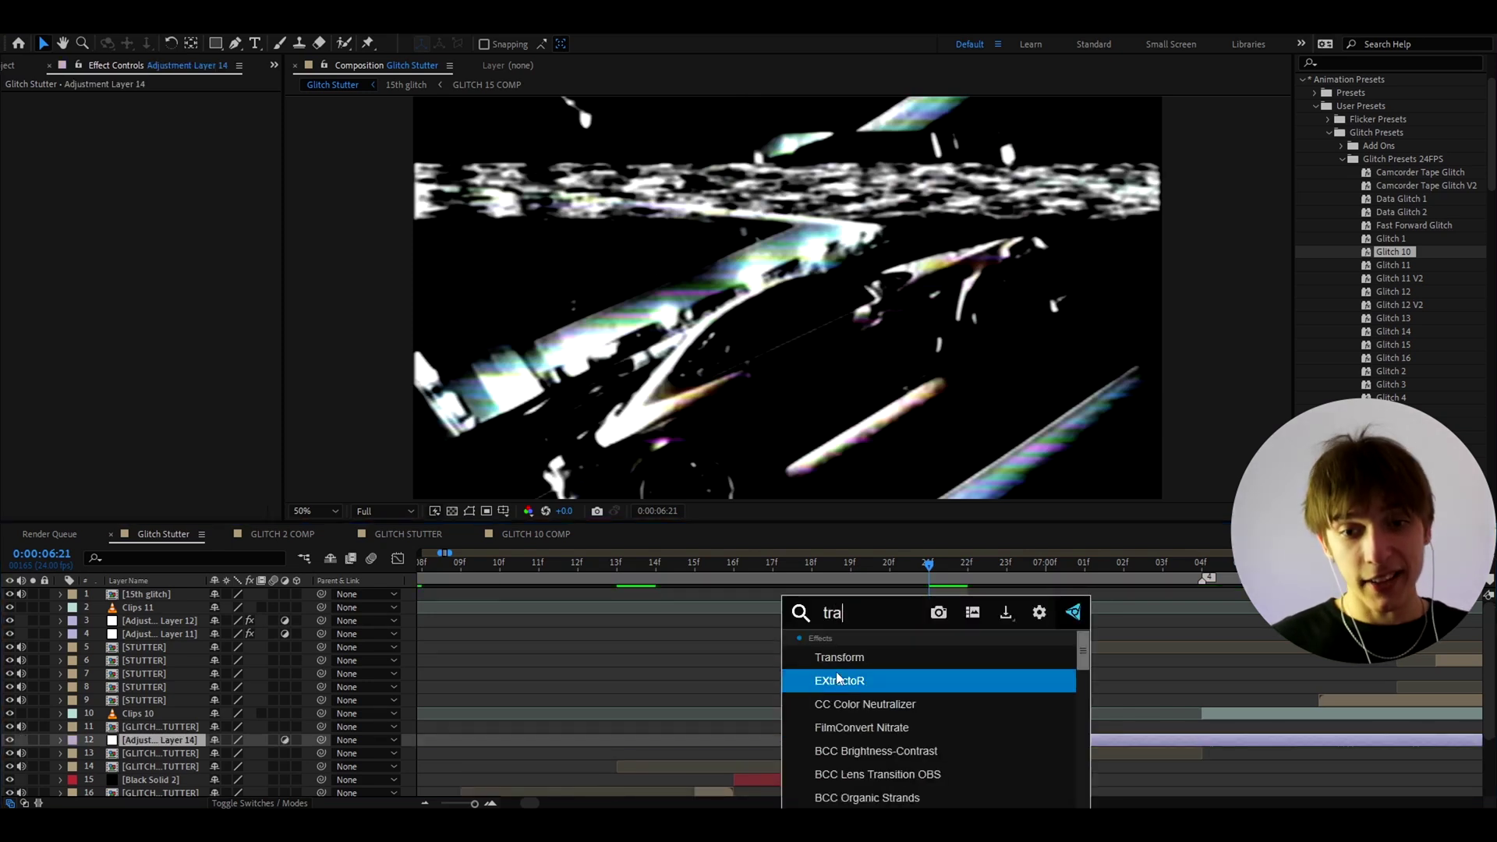
pyautogui.click(852, 694)
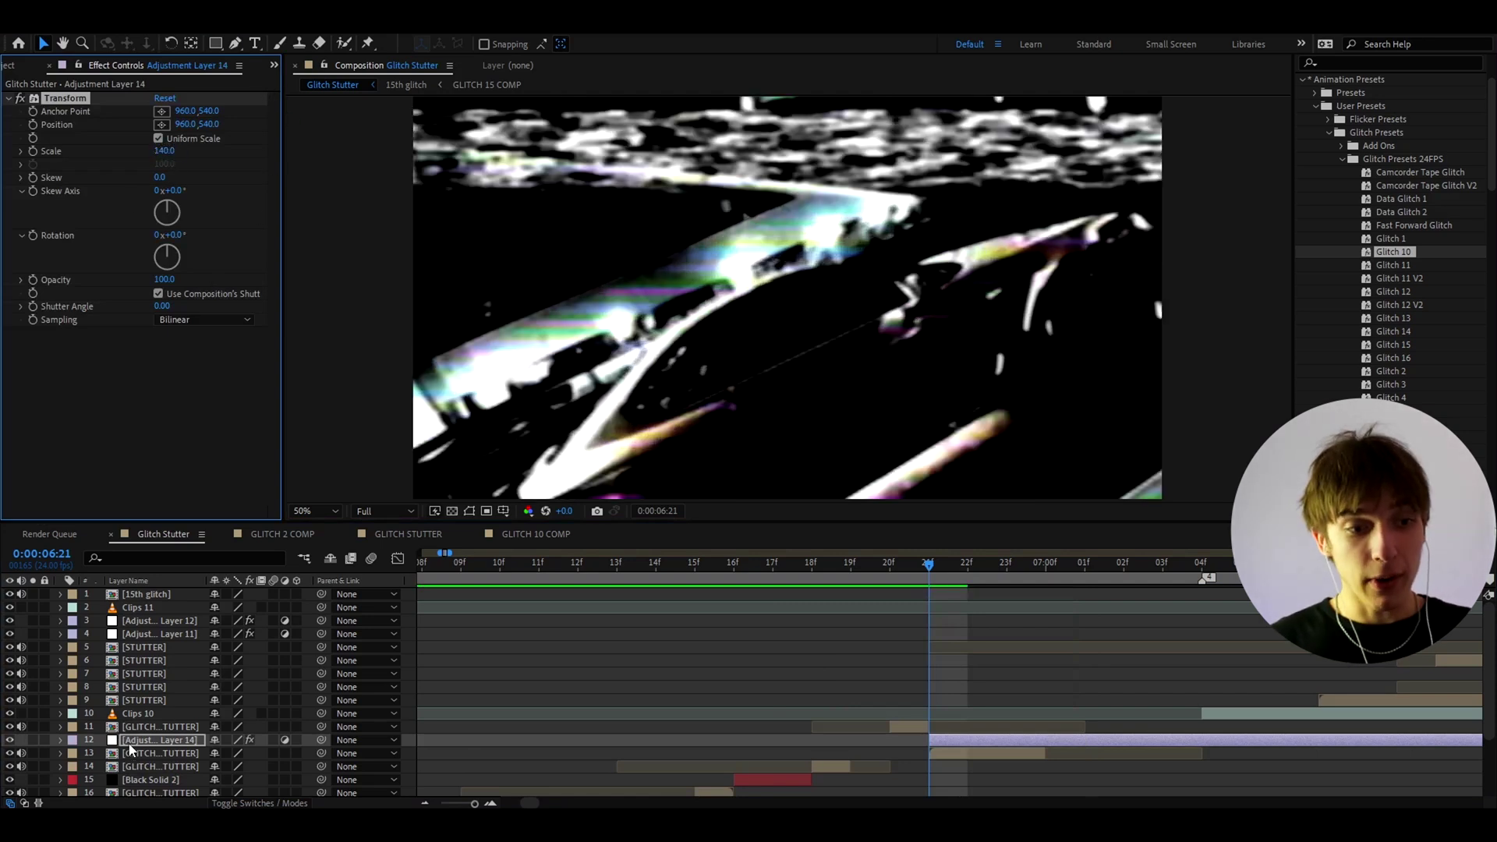
pyautogui.moveTo(134, 742)
pyautogui.mouseDown()
pyautogui.moveTo(142, 700)
pyautogui.moveTo(140, 717)
pyautogui.mouseUp()
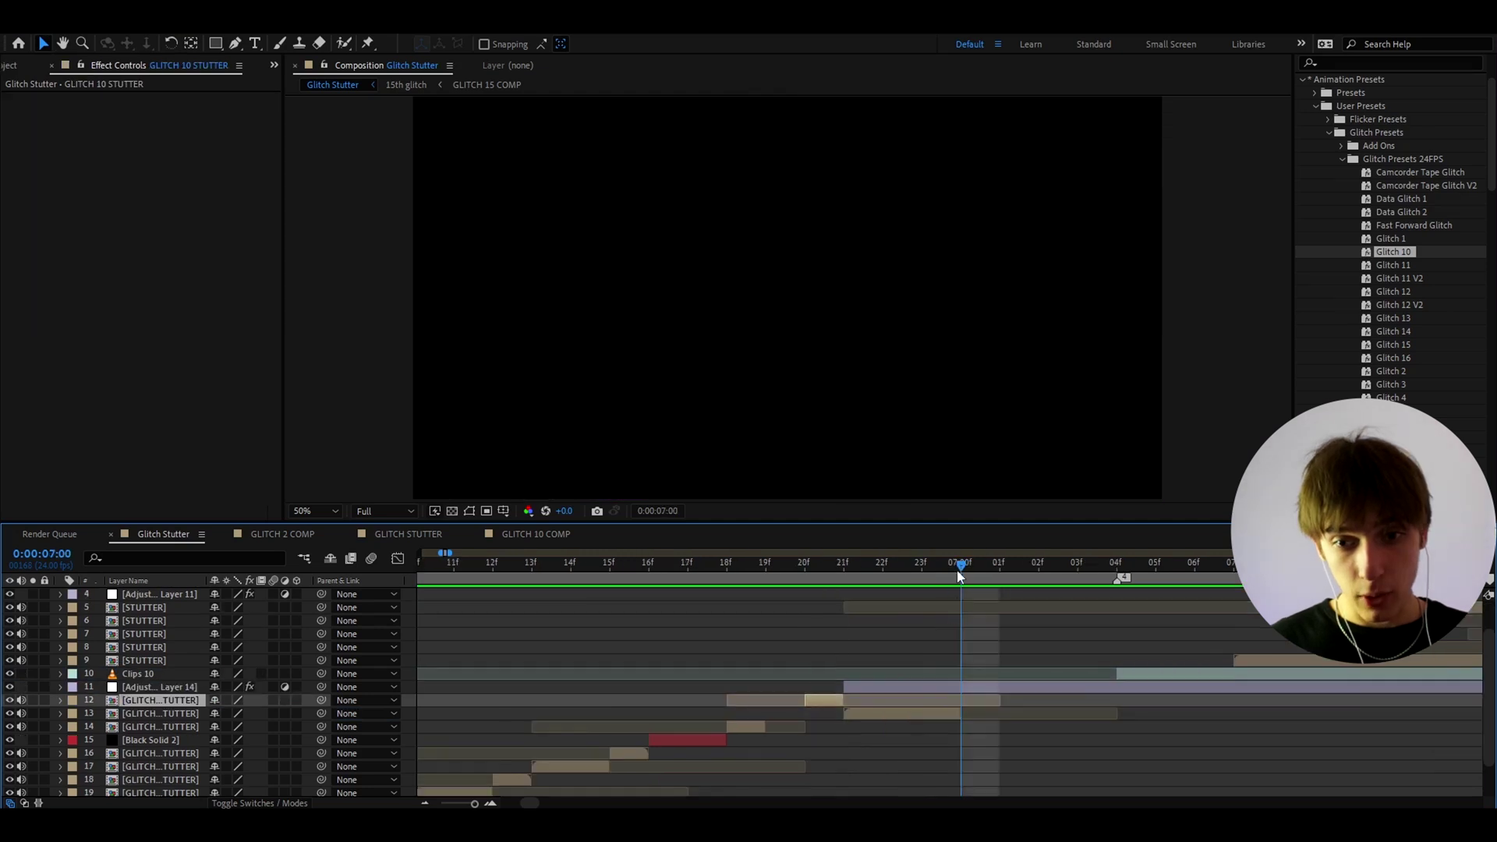
# Duplicate the stutter piece starting at 06:21 and offset the copy so it covers only 0:00:07:00 to 07:01.
pyautogui.click(921, 715)
pyautogui.hotkey('ctrl', 'd')
pyautogui.hotkey('alt', 'pagedown')
pyautogui.hotkey('alt', 'pagedown')
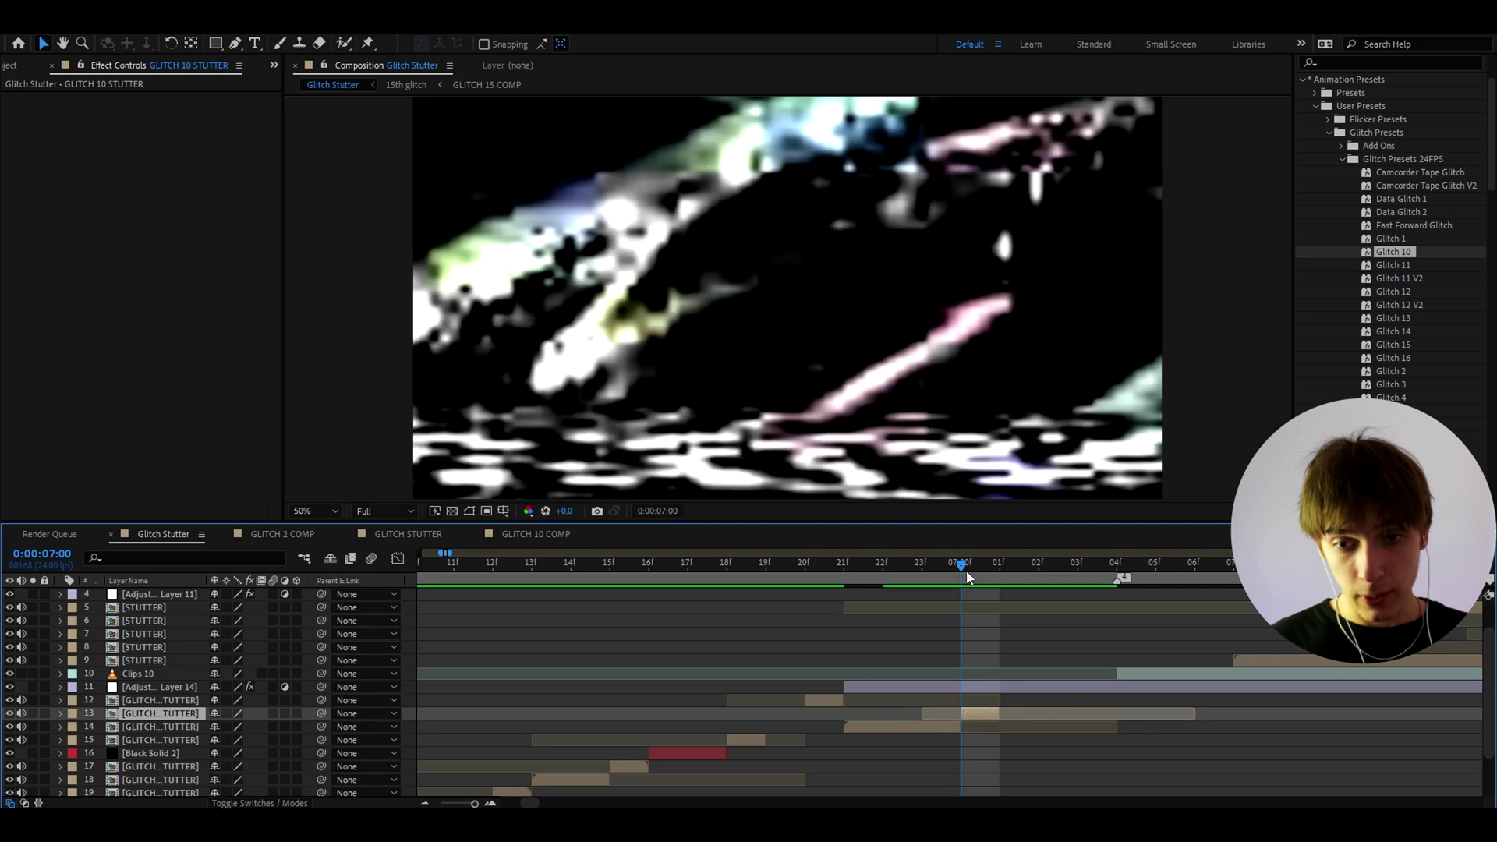
# Duplicate the longer stutter piece starting at 06:21 again and offset the copy to cover 0:00:07:01 to 07:02.
pyautogui.press('pageup')
pyautogui.click(920, 728)
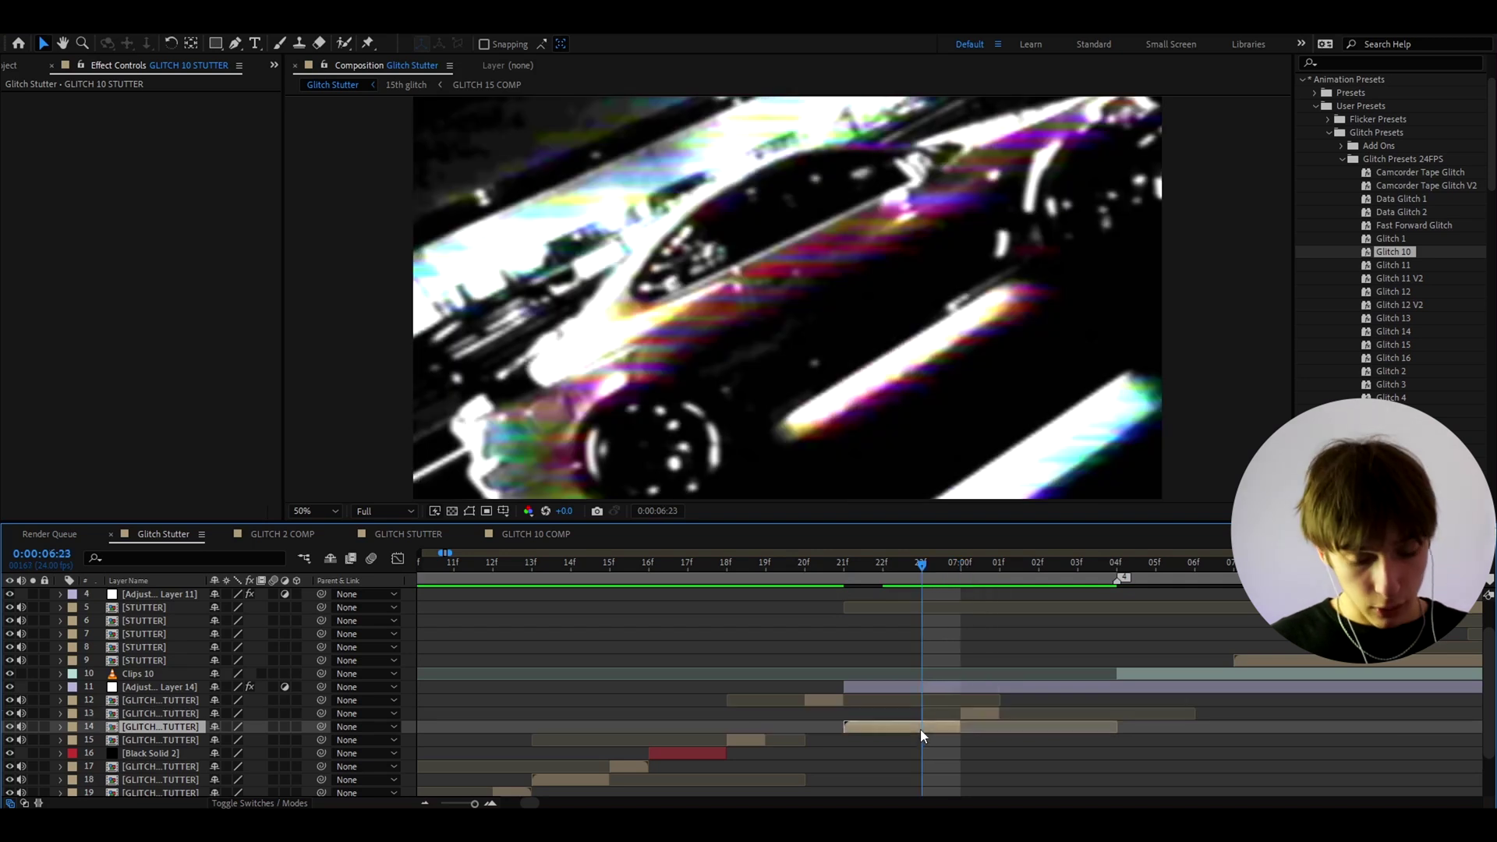
pyautogui.hotkey('ctrl', 'd')
pyautogui.moveTo(873, 732); pyautogui.dragTo(952, 721)
pyautogui.press('pagedown')
pyautogui.press('pagedown')
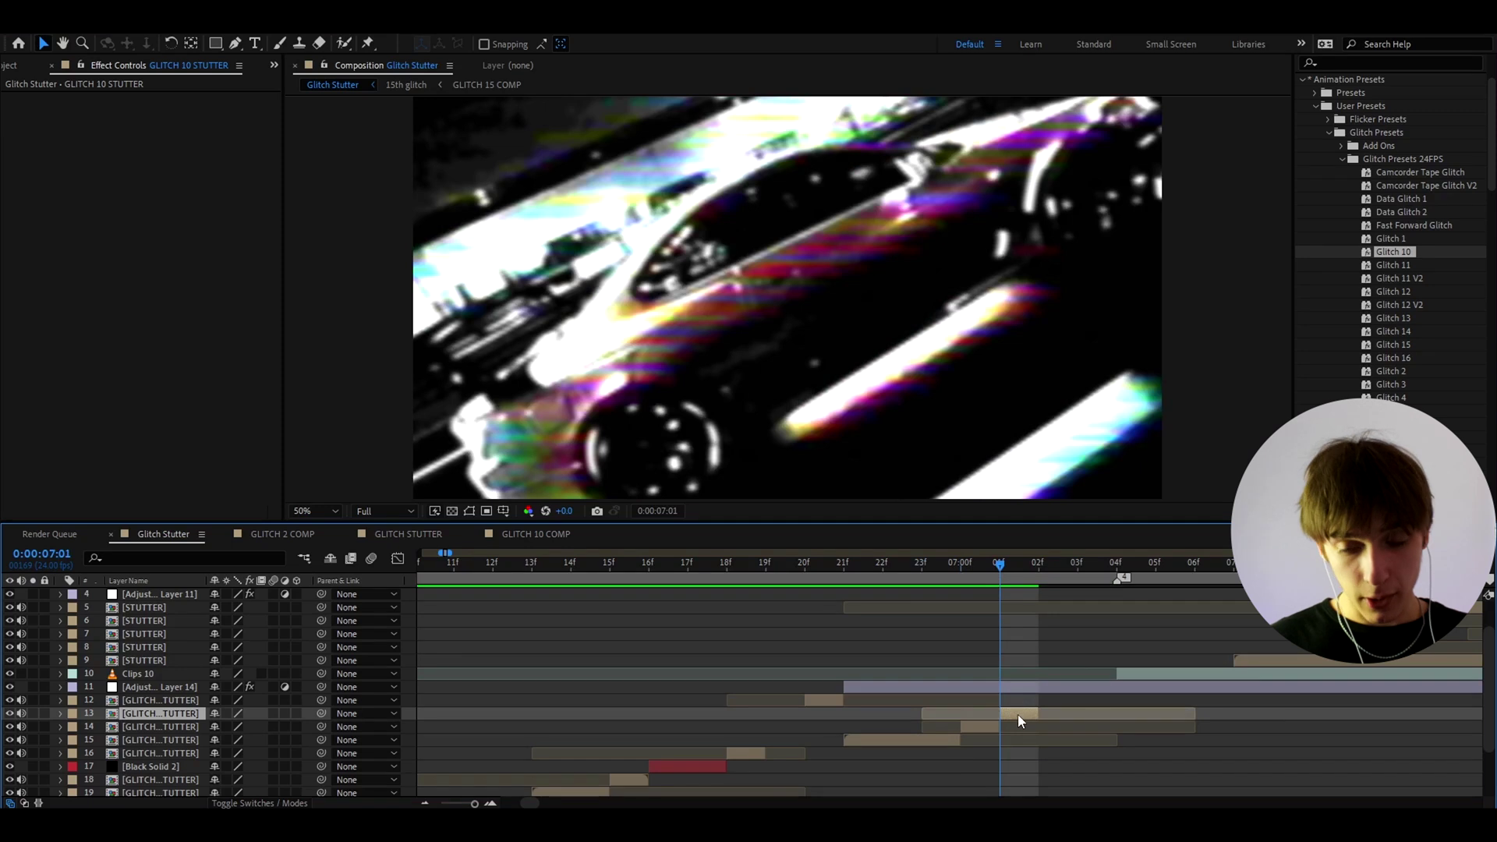
# Duplicate the stutter piece at 07:01, offset the copy to start at 0:00:07:02, and play back the sequence.
pyautogui.hotkey('ctrl', 'd')
pyautogui.hotkey('alt', 'pagedown')
pyautogui.moveTo(1027, 566); pyautogui.dragTo(729, 597)
pyautogui.scroll(-2, 631, 592)
pyautogui.click(542, 569)
pyautogui.press('space')
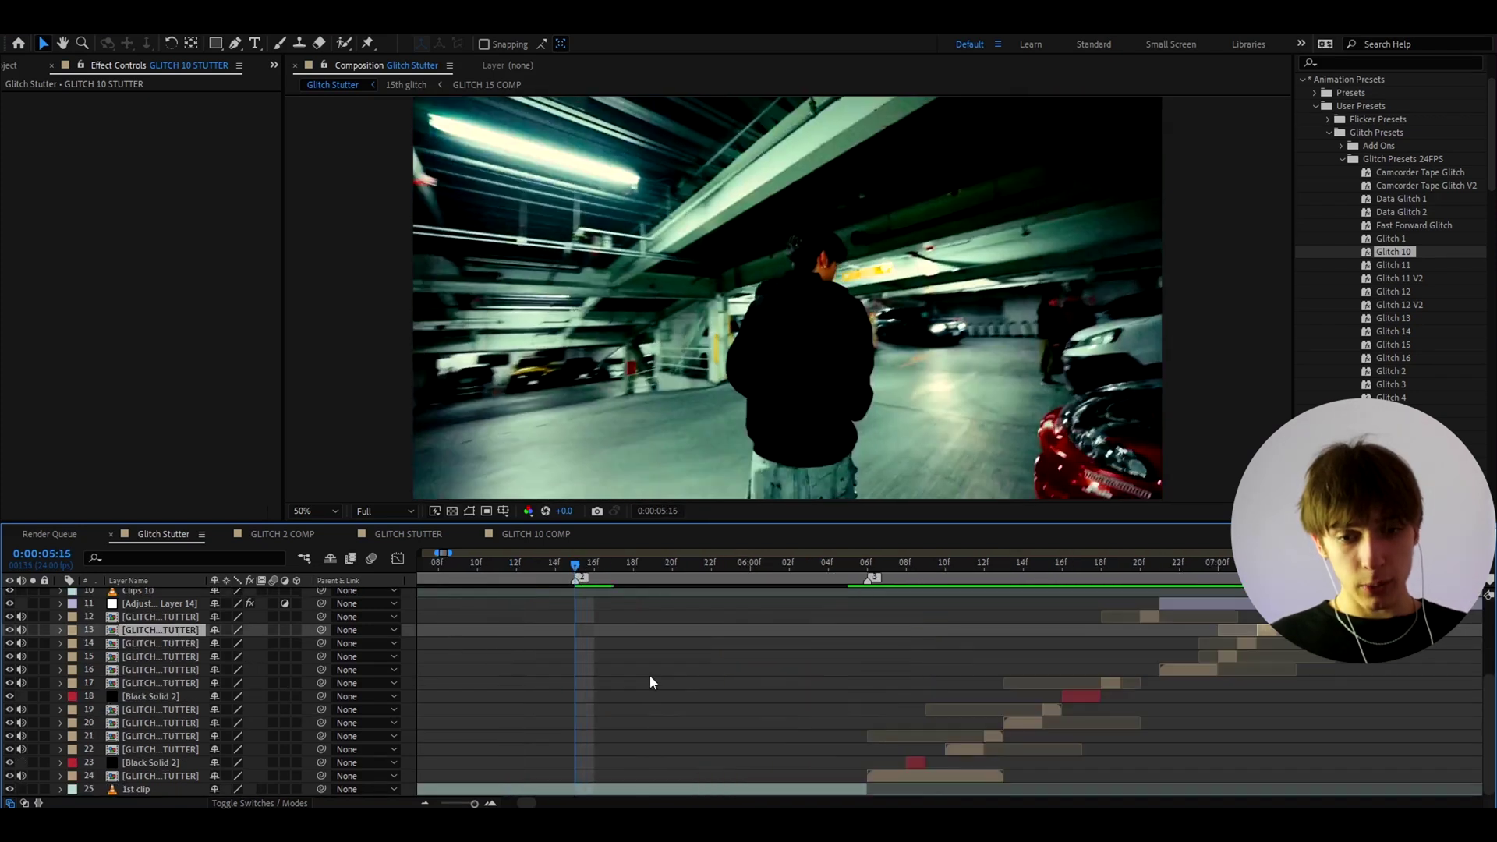
# Create an adjustment layer directly above the 1st clip layer and trim its start to 0:00:05:15.
pyautogui.click(712, 789)
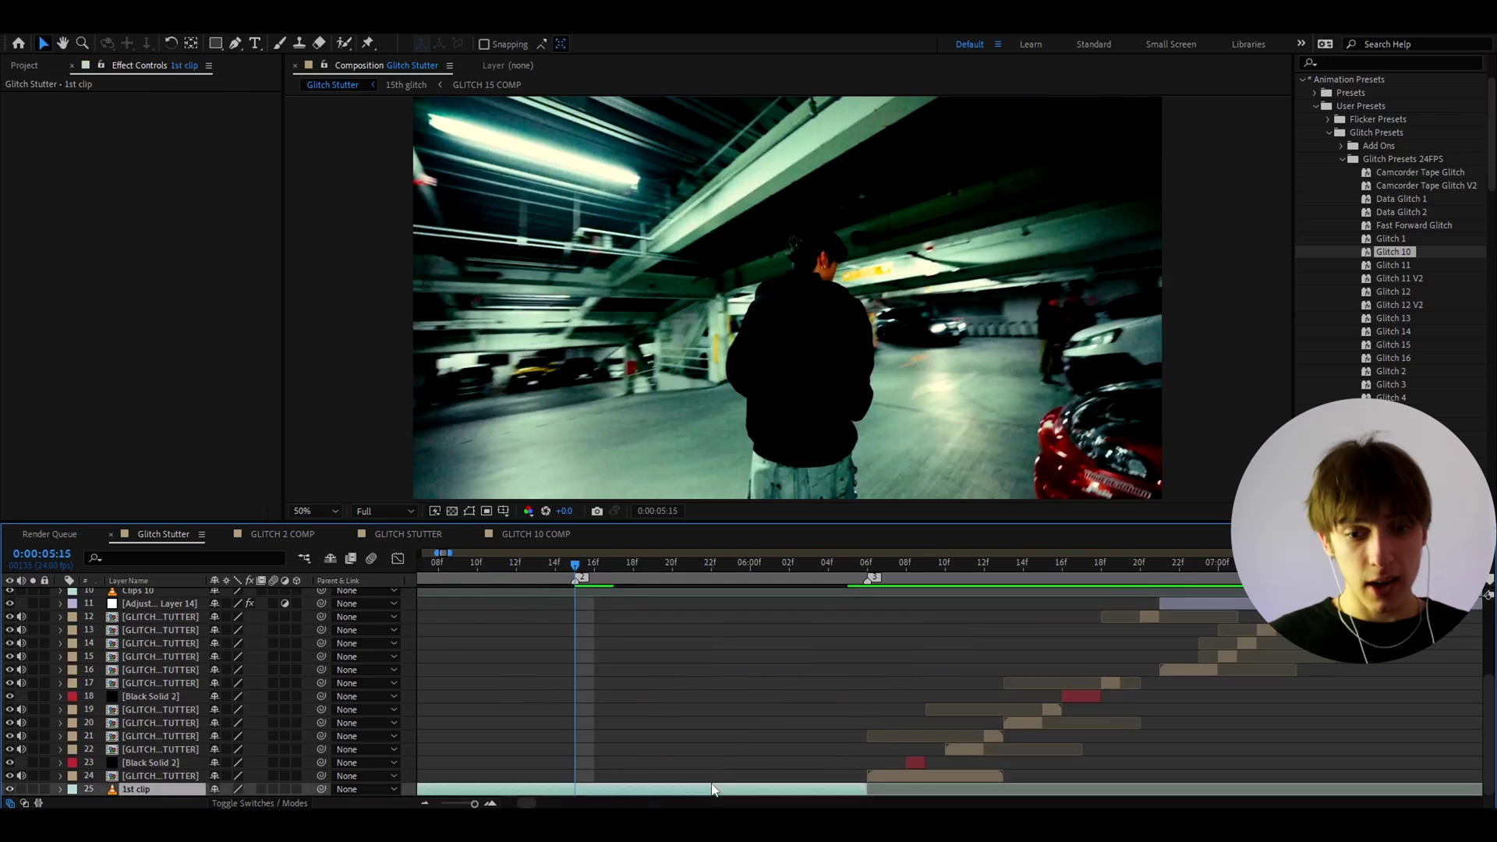
pyautogui.hotkey('ctrl', 'alt', 'y')
pyautogui.press('p')
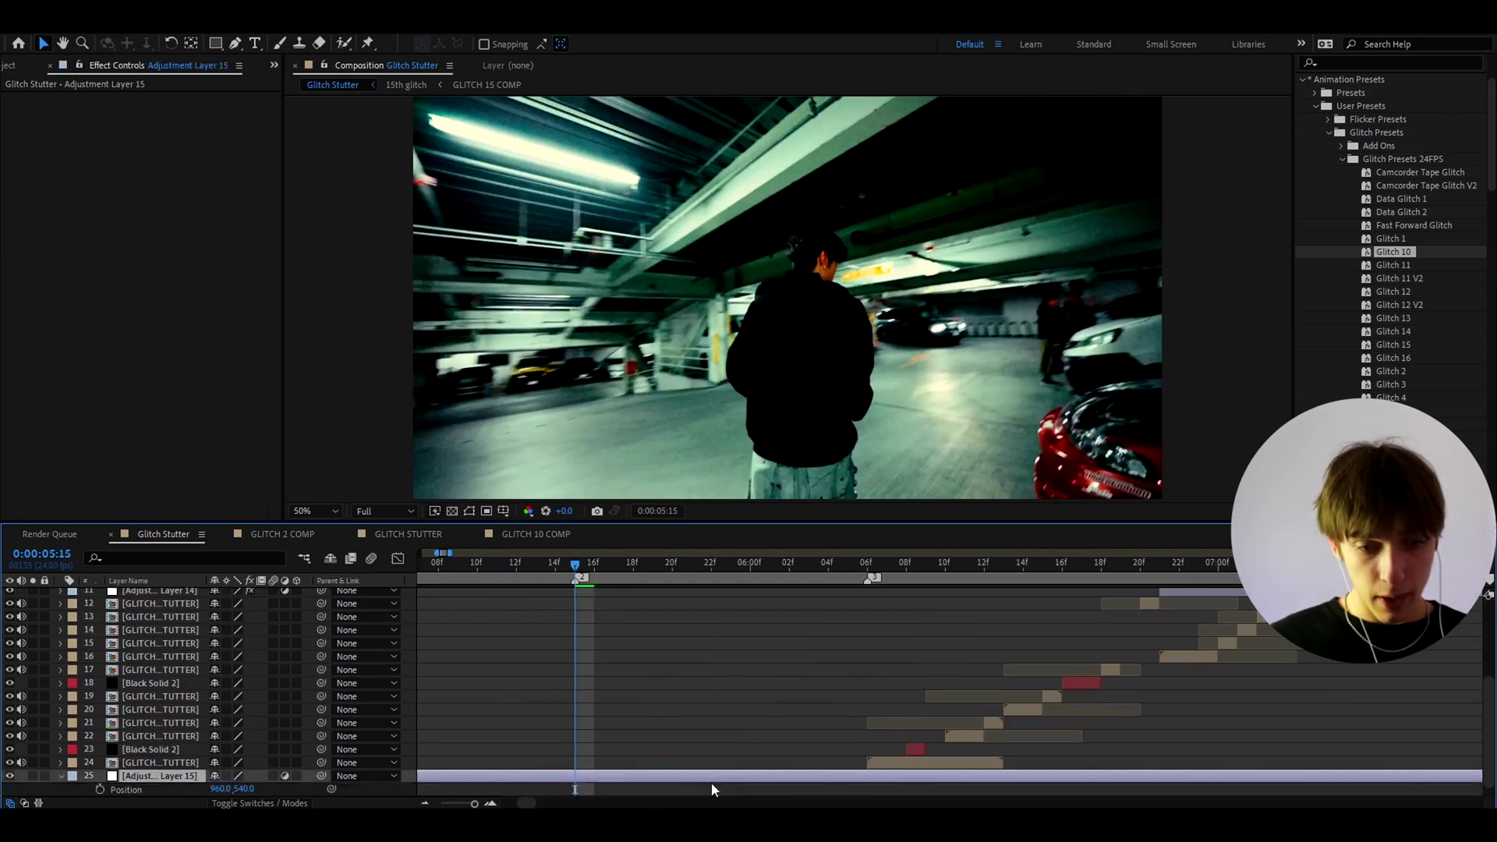
pyautogui.press('p')
pyautogui.hotkey('alt', '[')
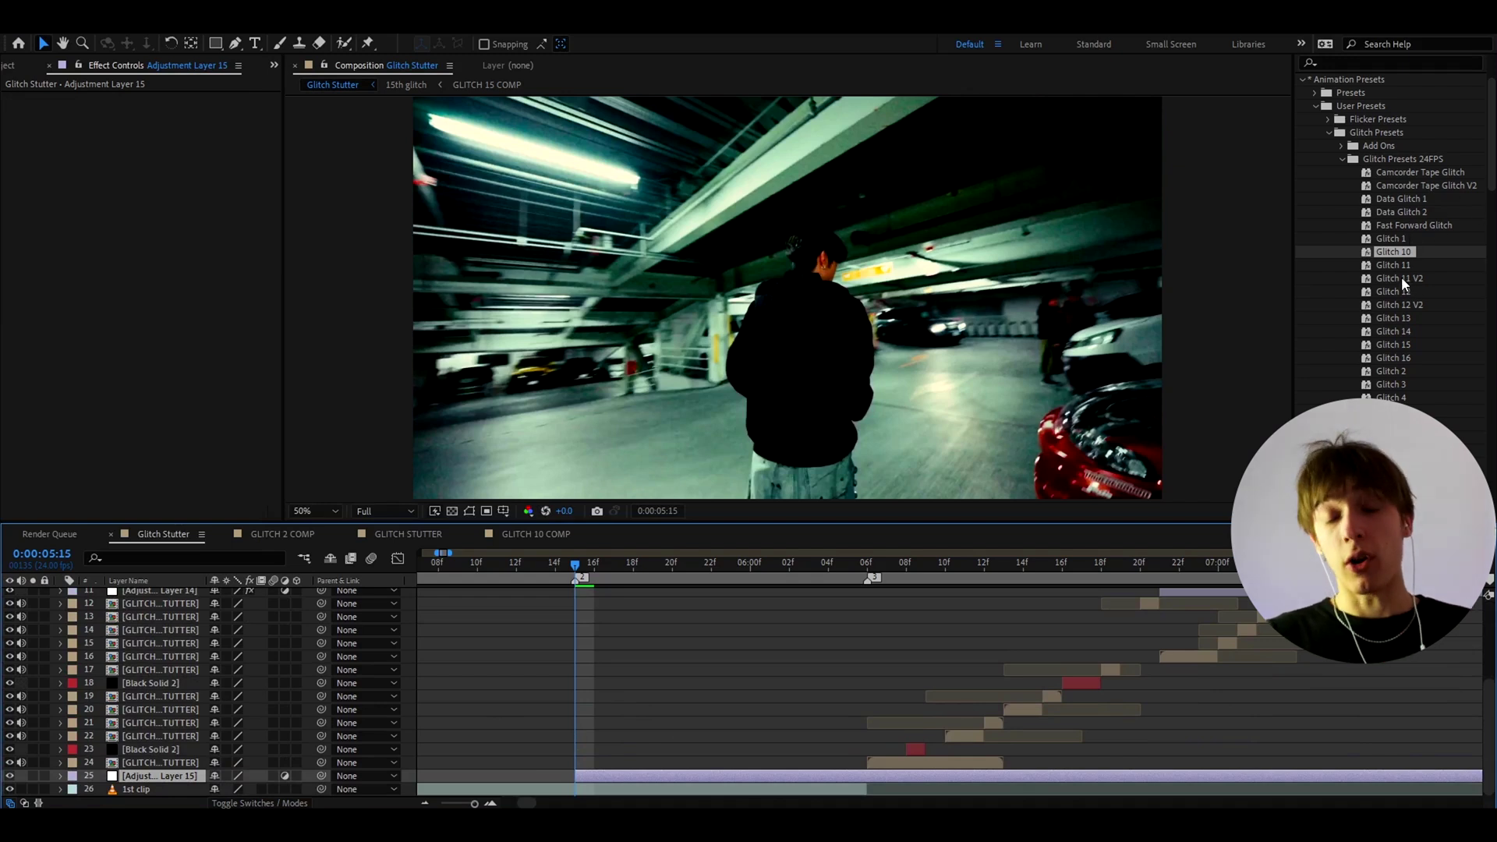
# Apply the Glitch 2 preset to the new adjustment layer and split the 1st clip layer at 0:00:05:15.
pyautogui.scroll(-2, 1401, 281)
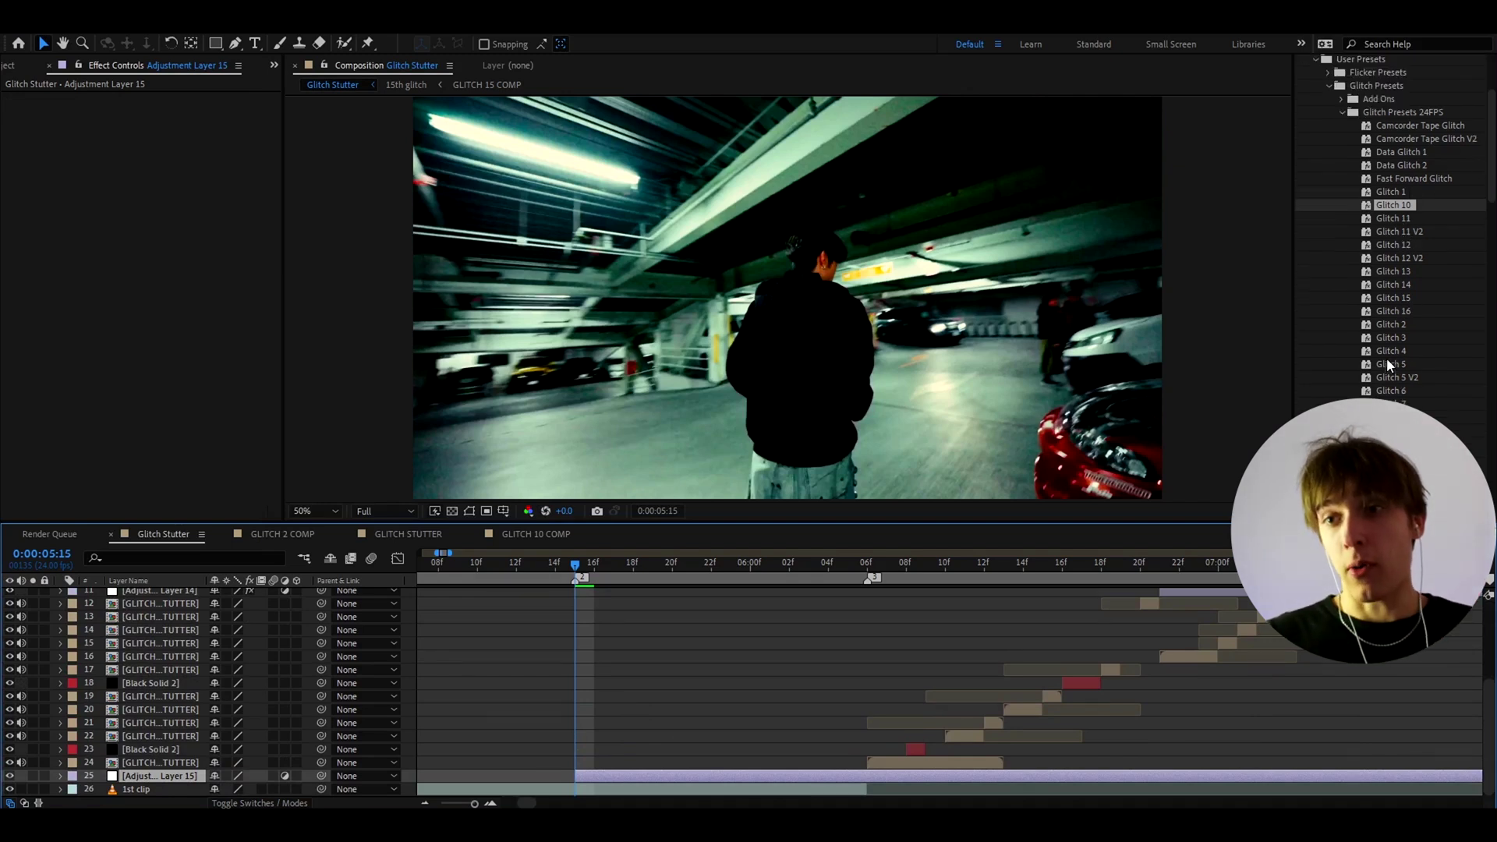
pyautogui.scroll(2, 1403, 310)
pyautogui.moveTo(1394, 372); pyautogui.dragTo(597, 777)
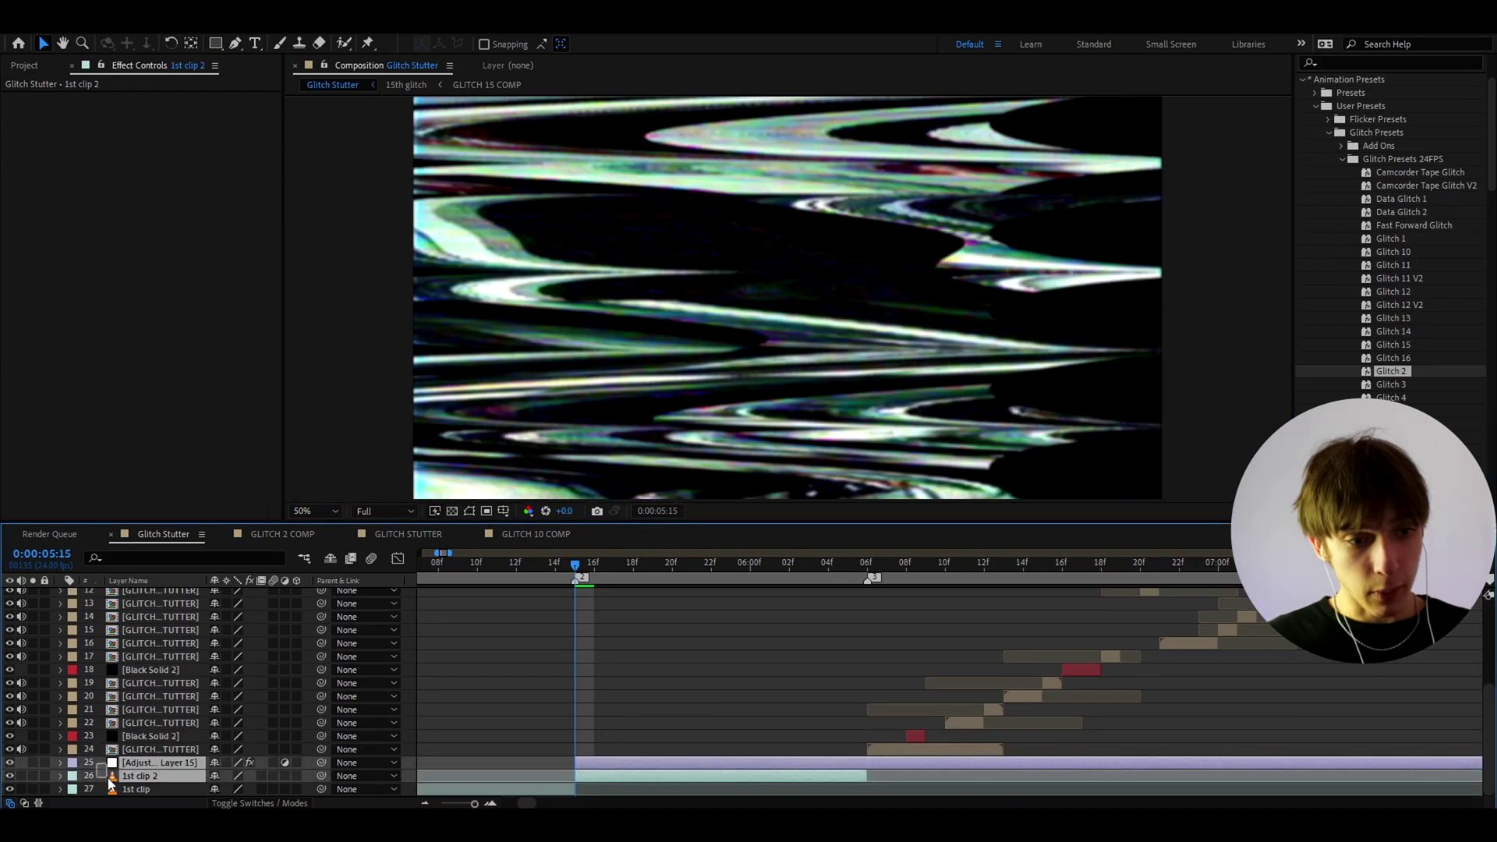
# Pre-compose the Glitch 2 adjustment layer together with the second piece of the 1st clip as "glitch".
pyautogui.rightClick(140, 768)
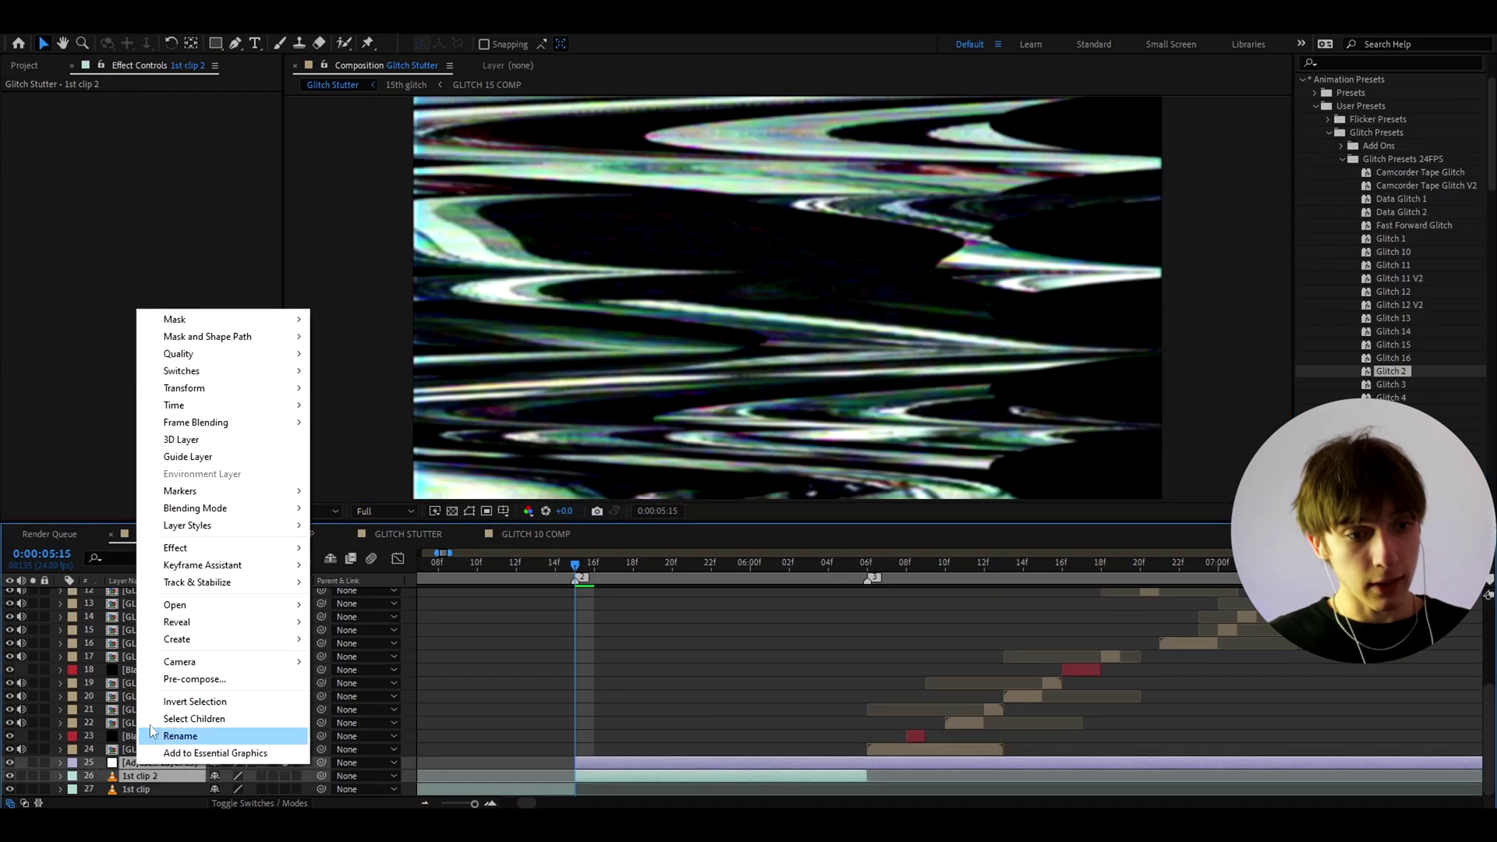
pyautogui.click(174, 677)
pyautogui.write('glitch')
pyautogui.press('Return')
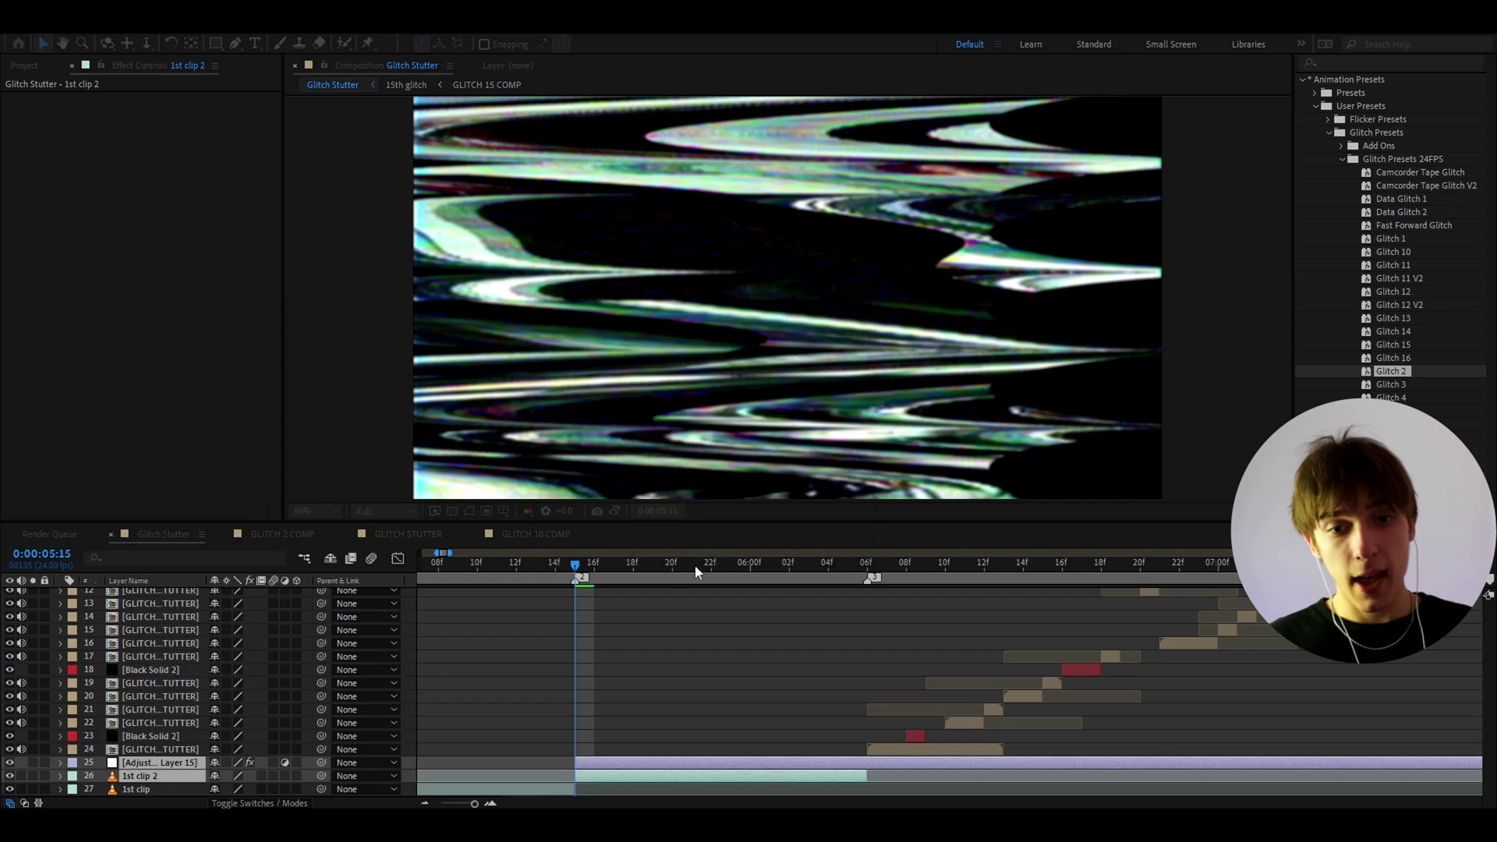
# Duplicate the glitch pre-comp and make the copy span 0:00:05:17 to 05:19.
pyautogui.scroll(1, 542, 632)
pyautogui.moveTo(642, 568); pyautogui.dragTo(750, 573)
pyautogui.hotkey('ctrl', 'd')
pyautogui.press('[')
pyautogui.press('[')
# Add a one-frame black solid copy at 0:00:05:19 and another glitch pre-comp duplicate spanning 05:21 to 05:23.
pyautogui.moveTo(760, 571); pyautogui.dragTo(835, 571)
pyautogui.click(813, 778)
pyautogui.hotkey('ctrl', 'd')
pyautogui.moveTo(915, 571); pyautogui.dragTo(610, 583)
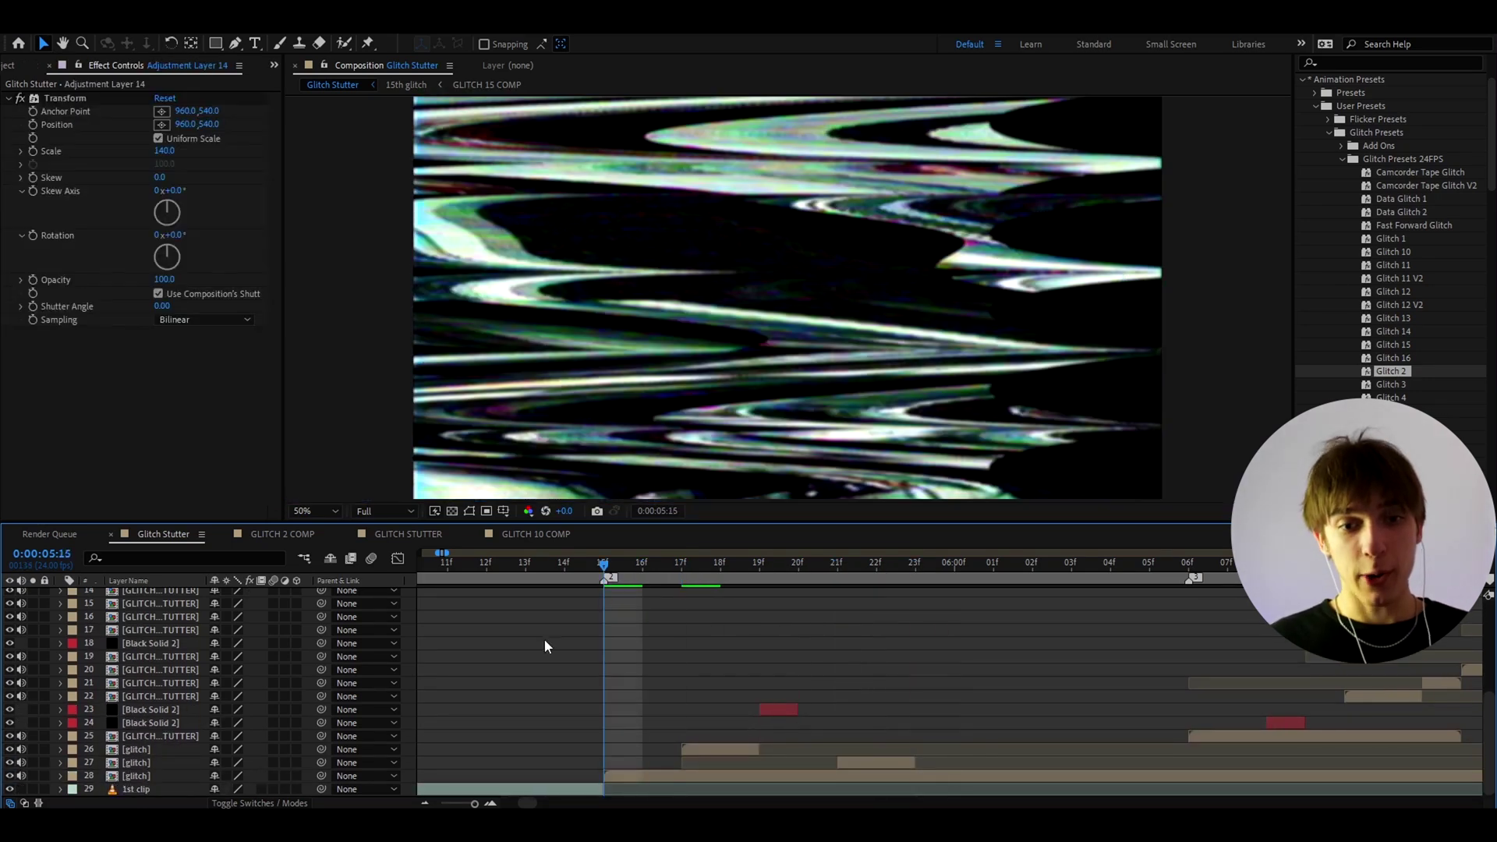
# Play back the glitch stutter from 0:00:05:15 and review the 15th glitch layer around 08:04.
pyautogui.press('space')
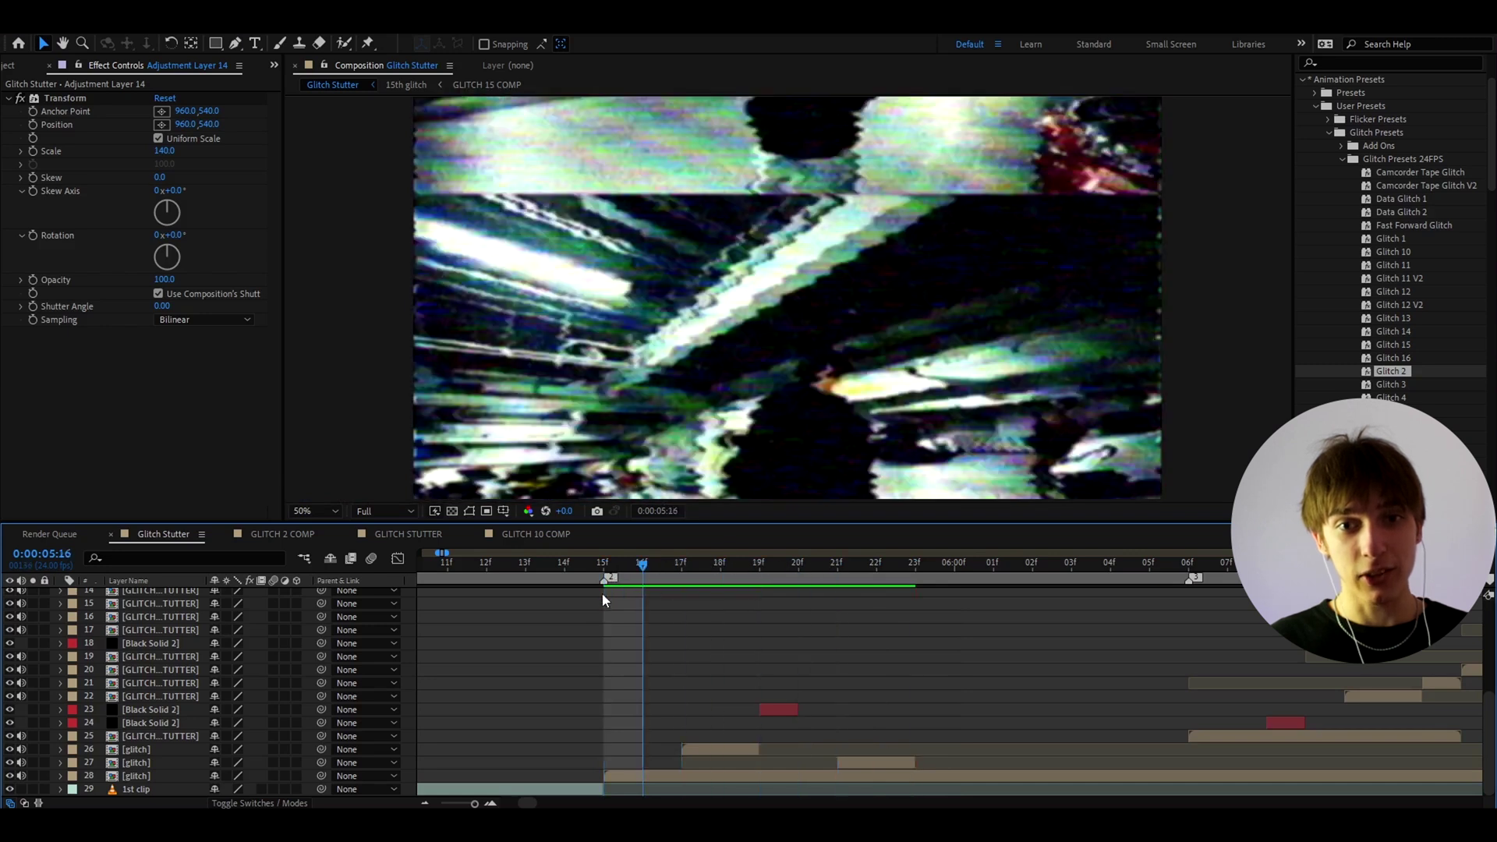
pyautogui.press('space')
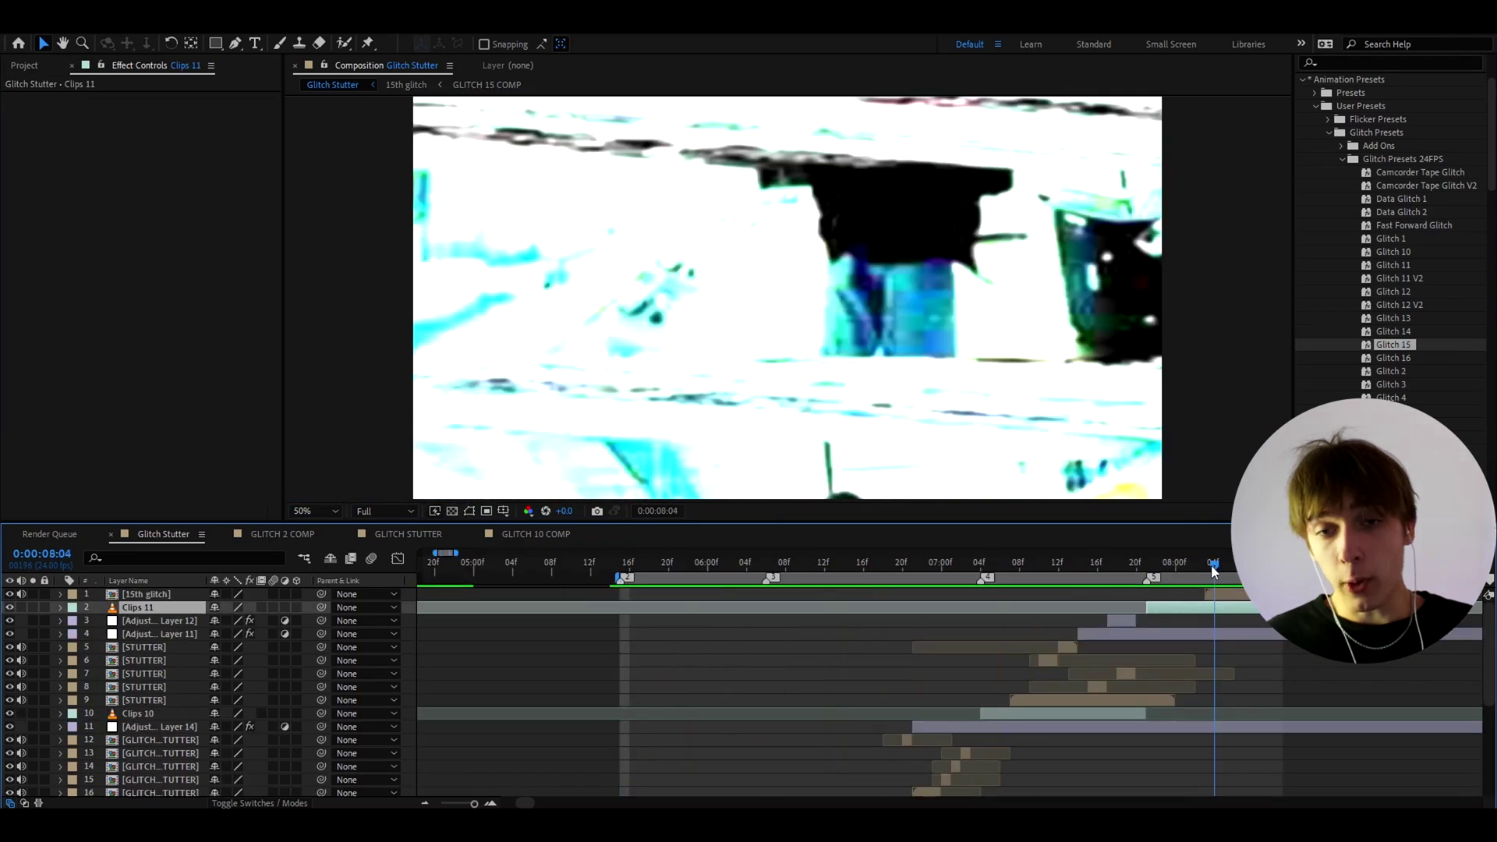
pyautogui.click(1224, 596)
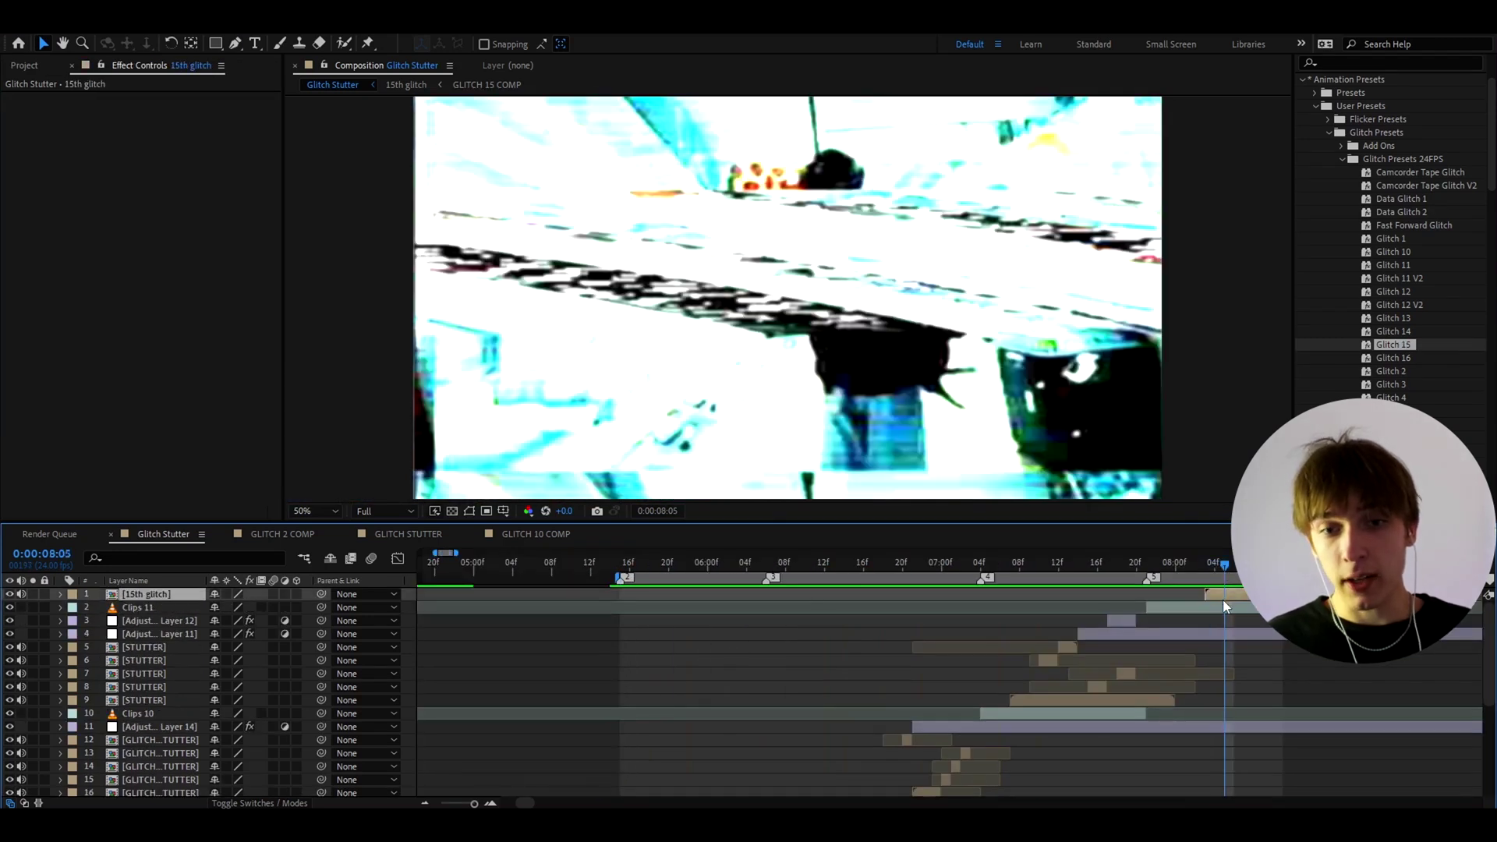
pyautogui.moveTo(1202, 566); pyautogui.dragTo(624, 667)
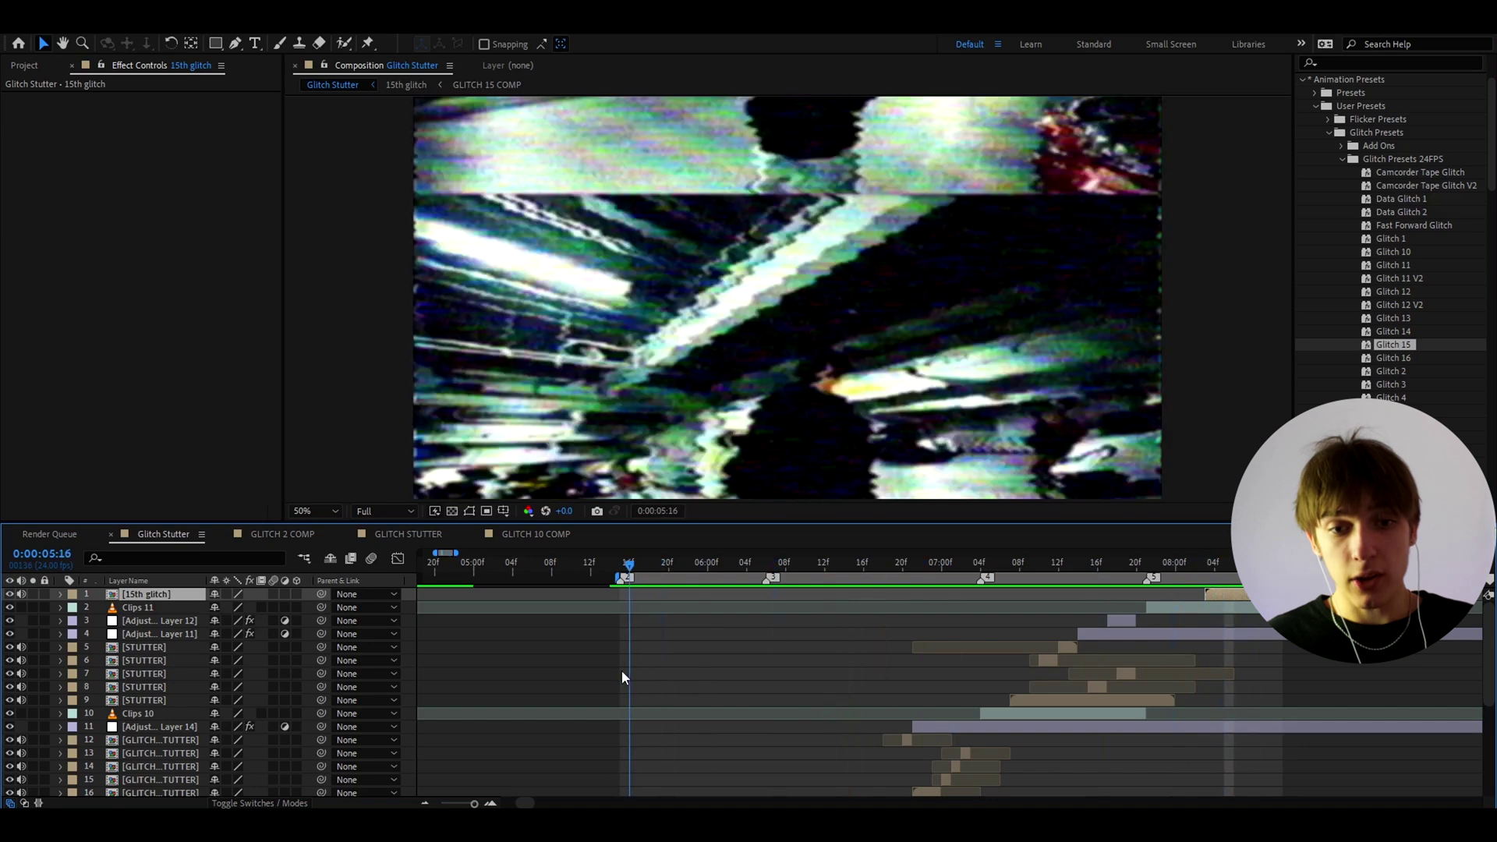